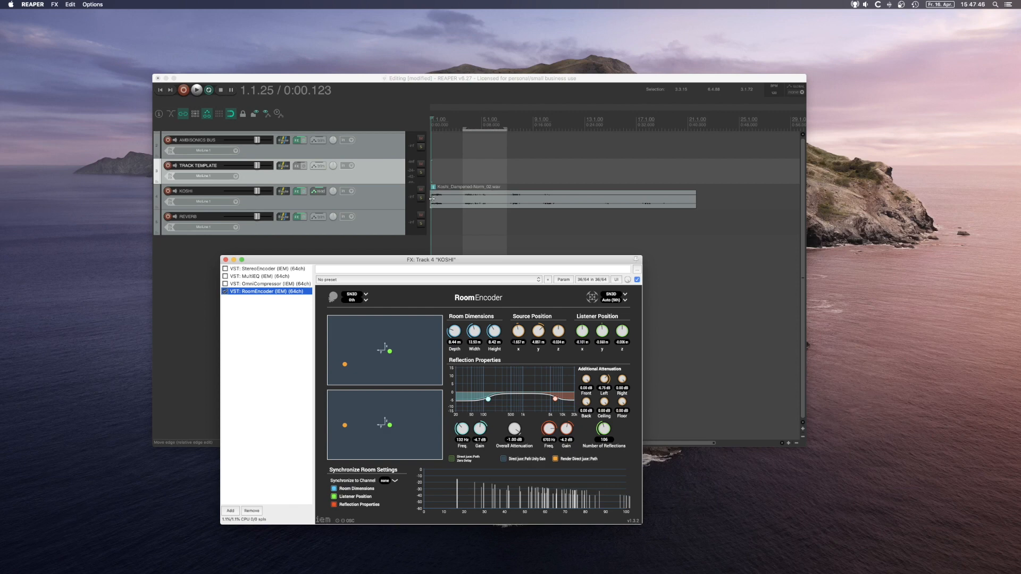
Audition the KOSHI track while moving its RoomEncoder source from the front left to the listener's right, at about y -4.02 m
{"action": "left_click_drag", "start_coordinate": [345, 366], "coordinate": [346, 334]}
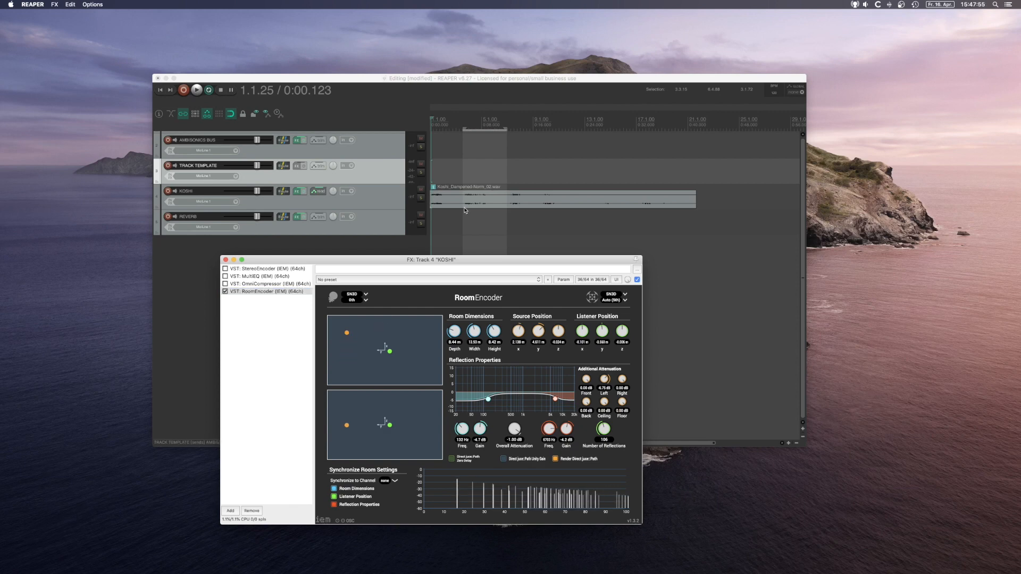
{"action": "left_click_drag", "start_coordinate": [348, 336], "coordinate": [367, 335]}
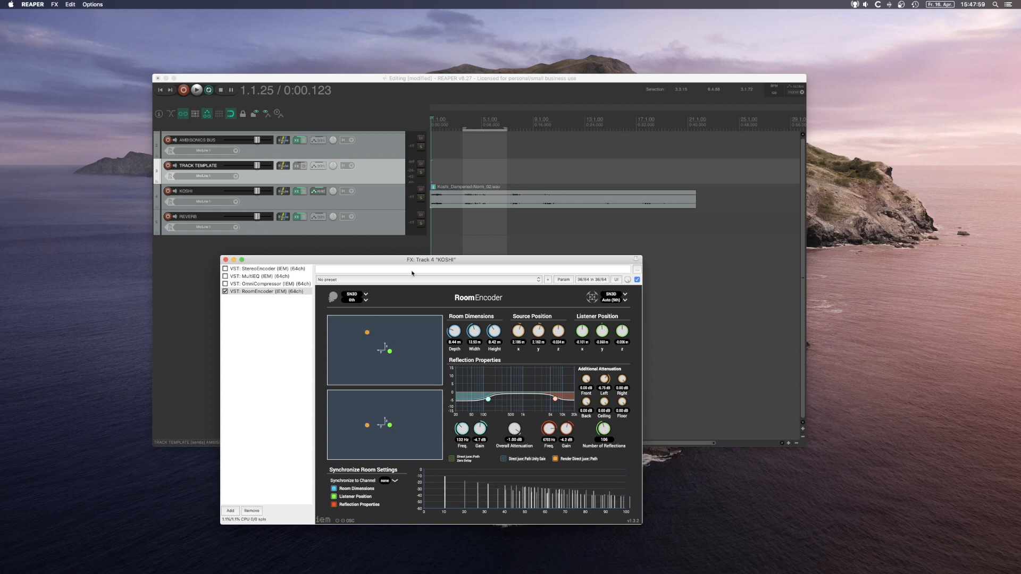
{"action": "left_click", "coordinate": [491, 84]}
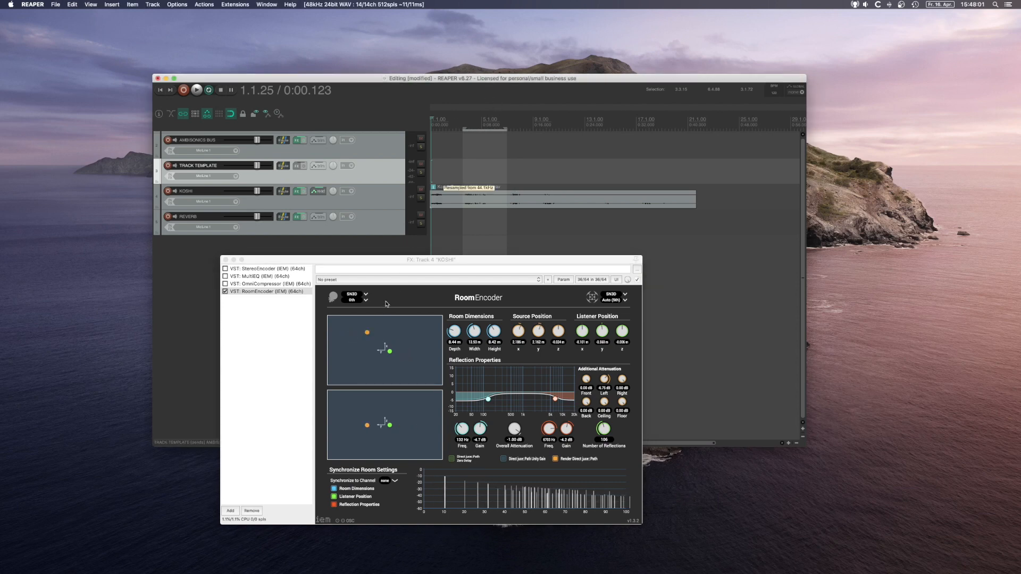
{"action": "key", "text": "space"}
{"action": "left_click_drag", "start_coordinate": [367, 334], "coordinate": [421, 350]}
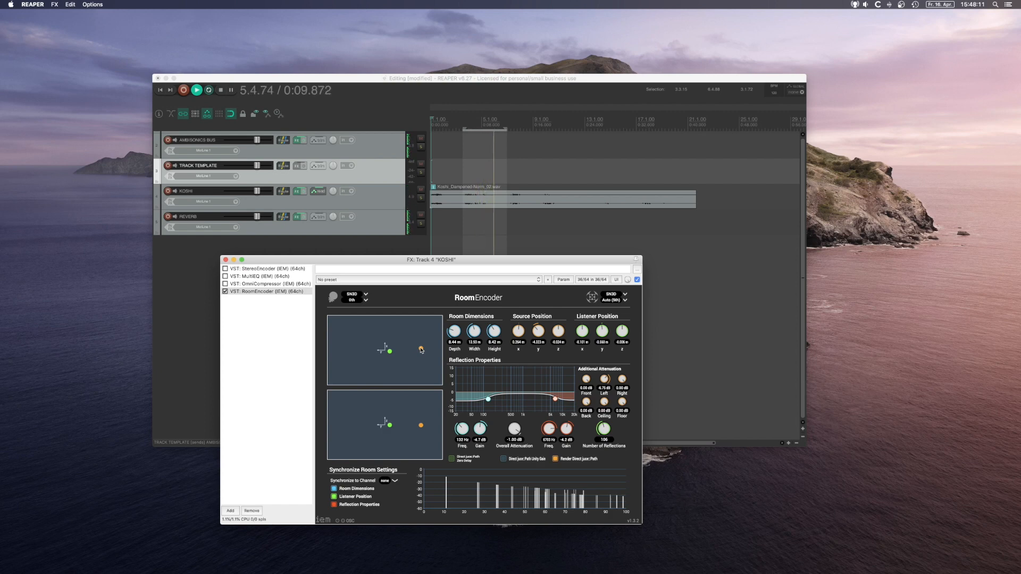
{"action": "key", "text": "space"}
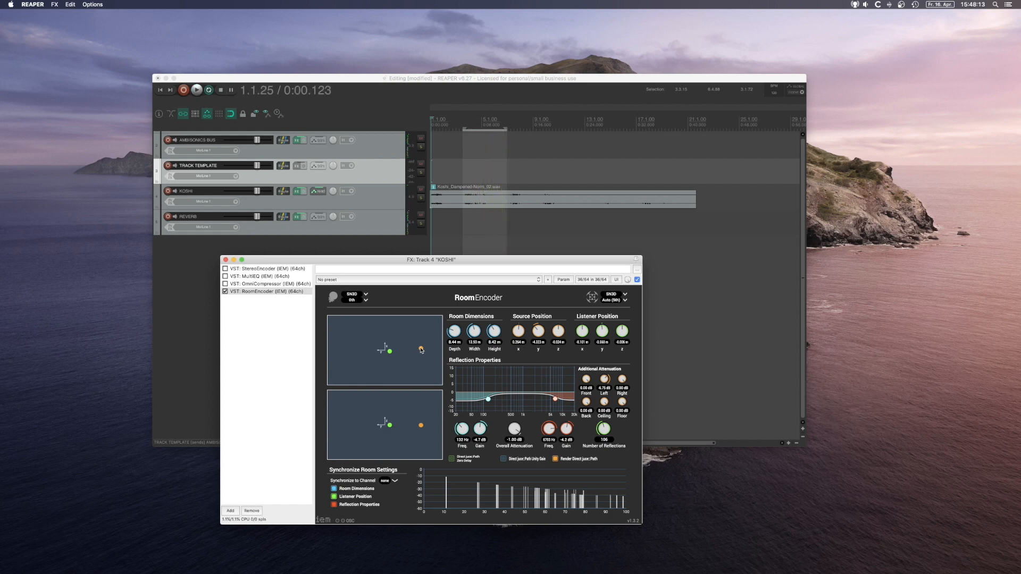
Move the RoomEncoder source to the front left of the room, and from there close to the listener's right at about y -1.6 m
{"action": "left_click_drag", "start_coordinate": [421, 350], "coordinate": [351, 339]}
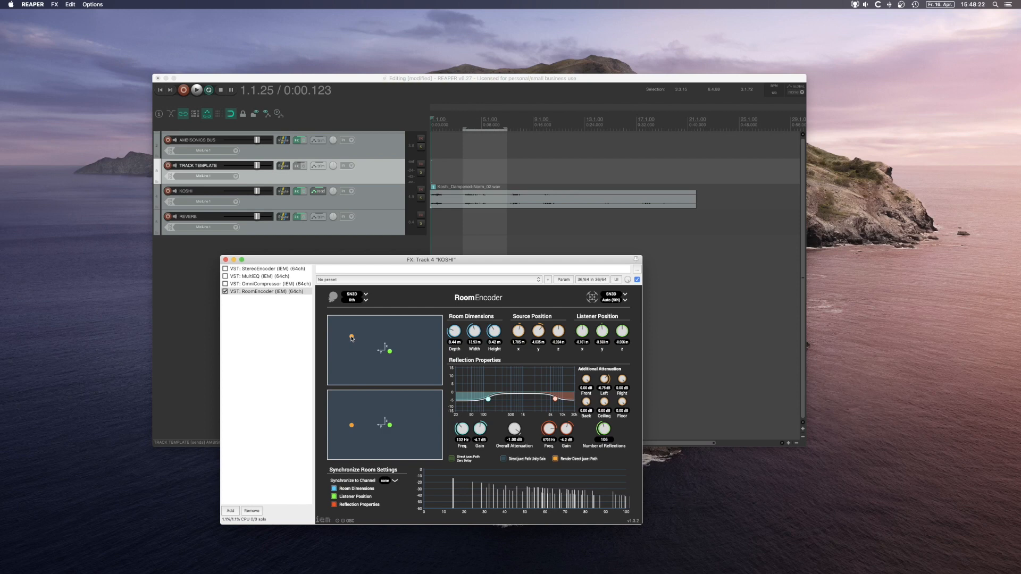
{"action": "left_click_drag", "start_coordinate": [351, 338], "coordinate": [400, 352]}
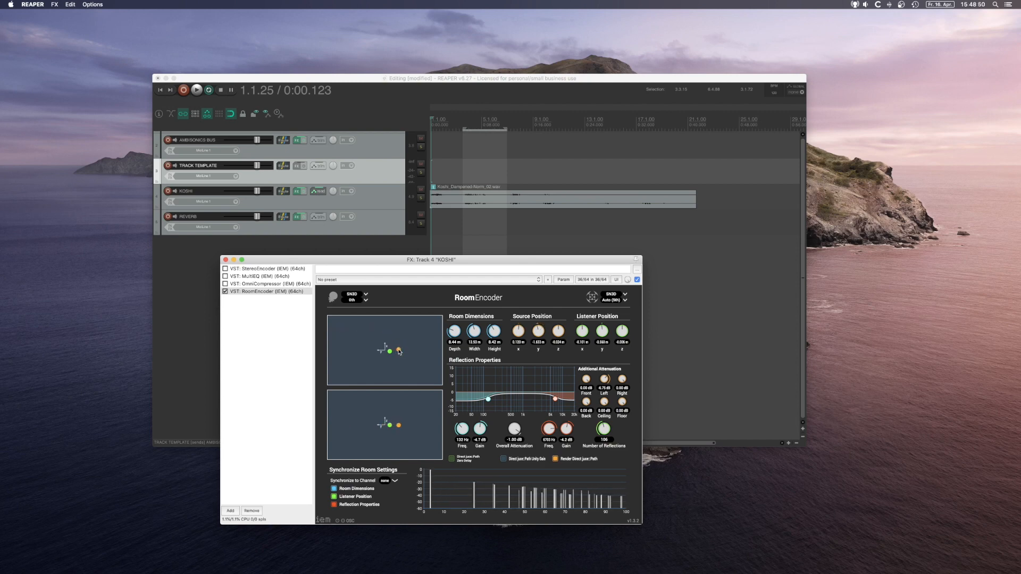
Duplicate the KOSHI track, keeping the audio before 3.3.15 on the first track and the audio after it on the second
{"action": "left_click", "coordinate": [381, 194]}
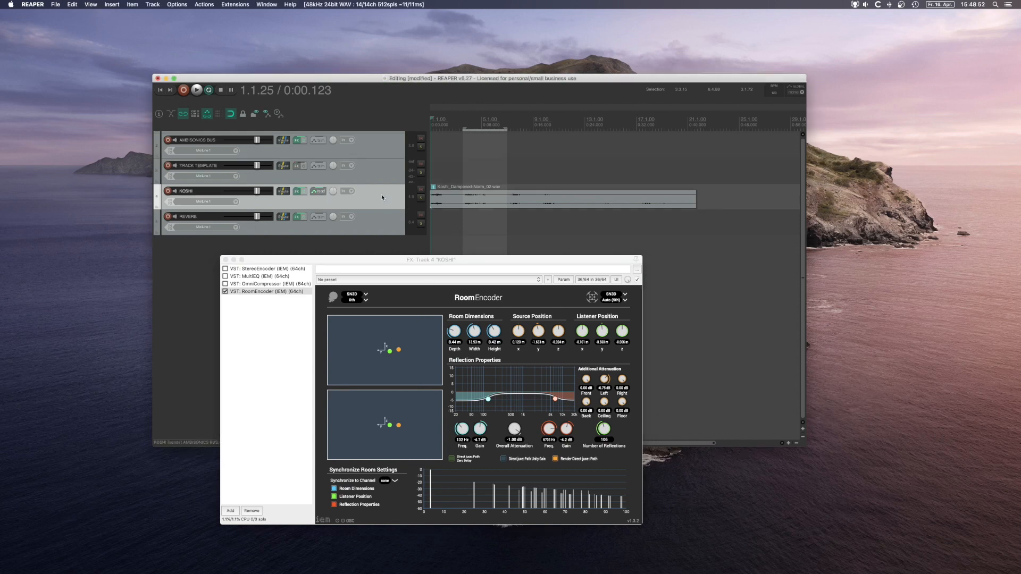
{"action": "right_click", "coordinate": [381, 195]}
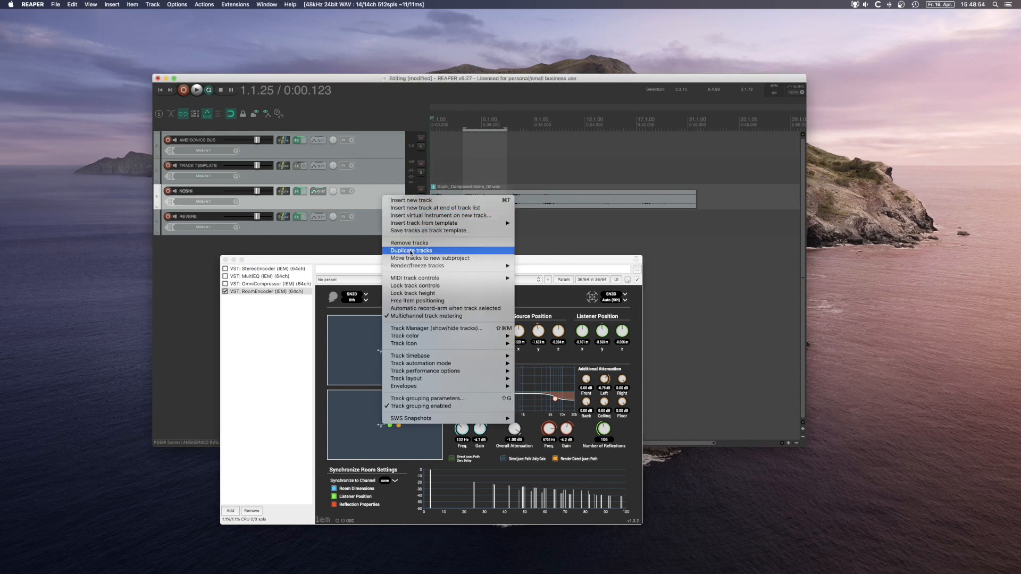
{"action": "left_click", "coordinate": [411, 251]}
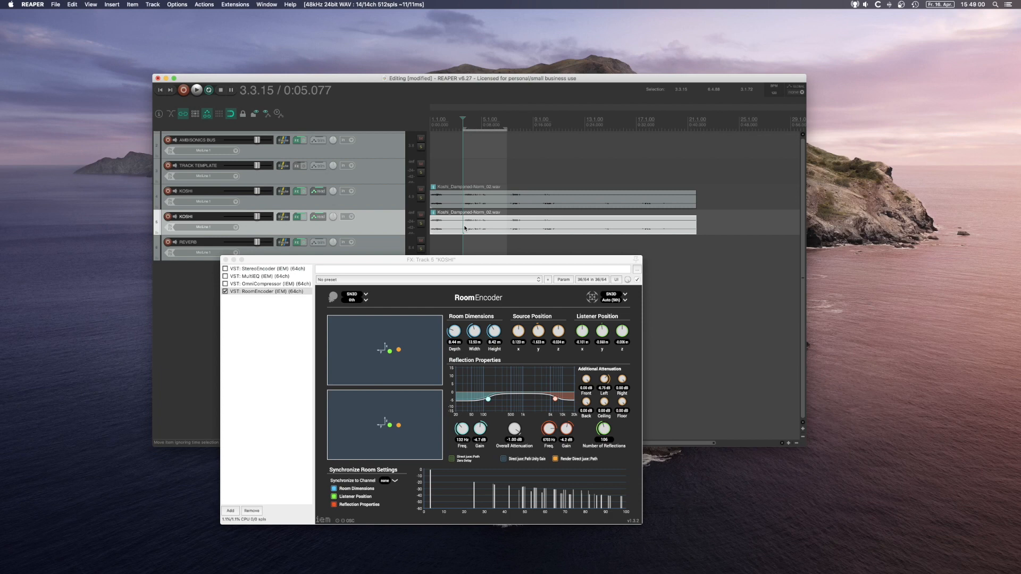
{"action": "left_click_drag", "start_coordinate": [464, 228], "coordinate": [482, 206]}
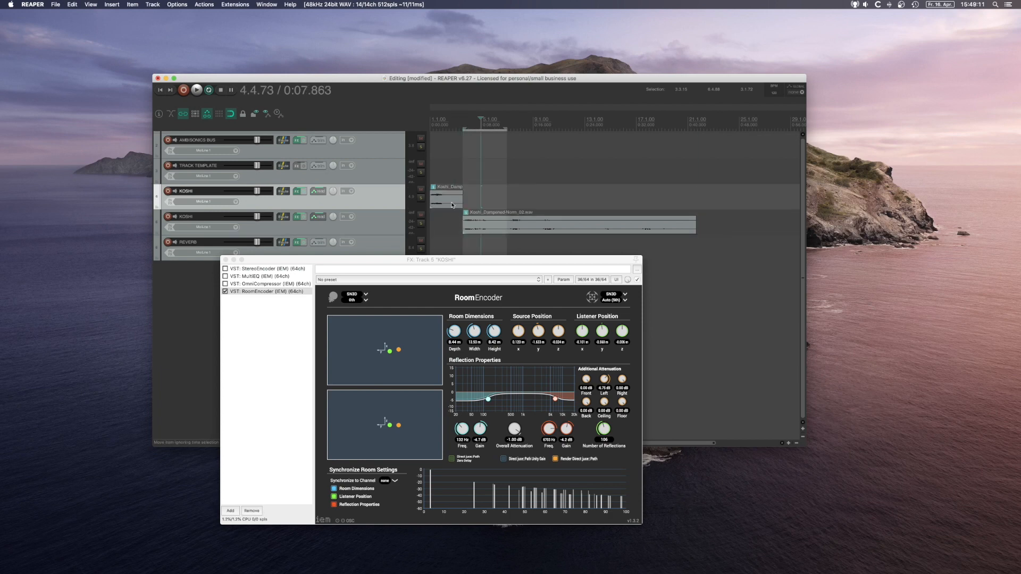
Position the RoomEncoder source of the second KOSHI track in the front left of the room
{"action": "left_click_drag", "start_coordinate": [399, 351], "coordinate": [357, 339]}
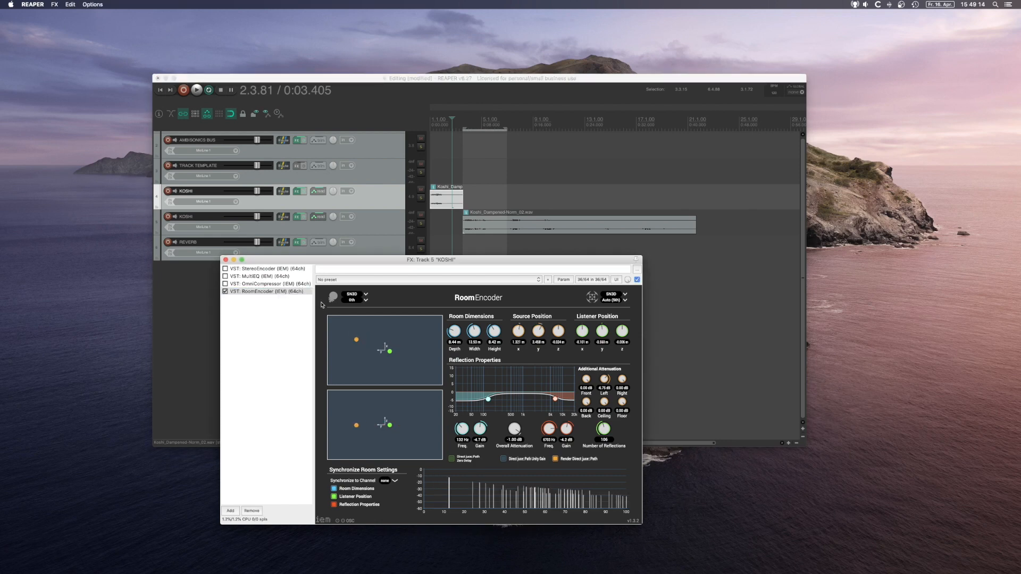
{"action": "left_click", "coordinate": [224, 260]}
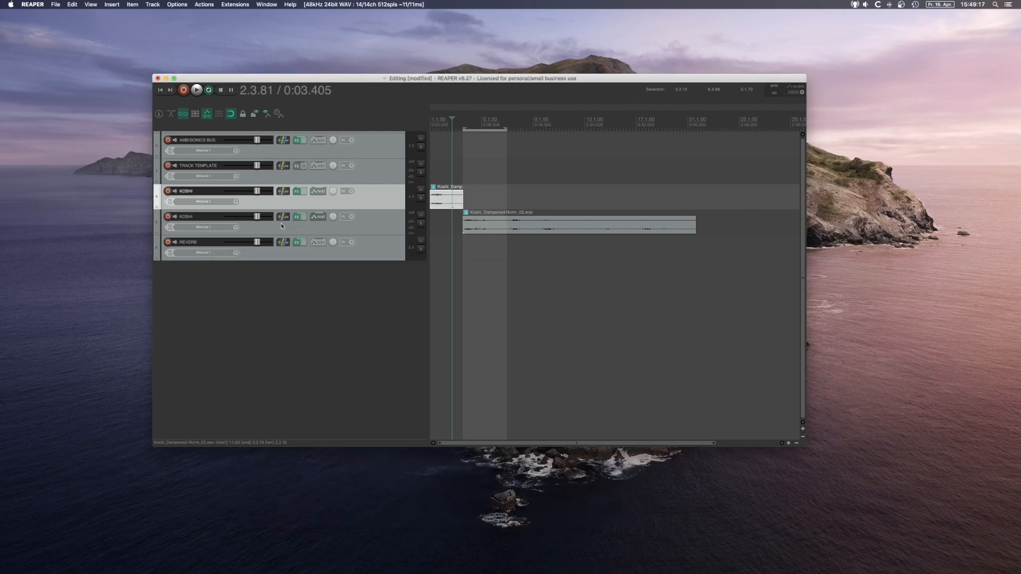
{"action": "left_click", "coordinate": [297, 217]}
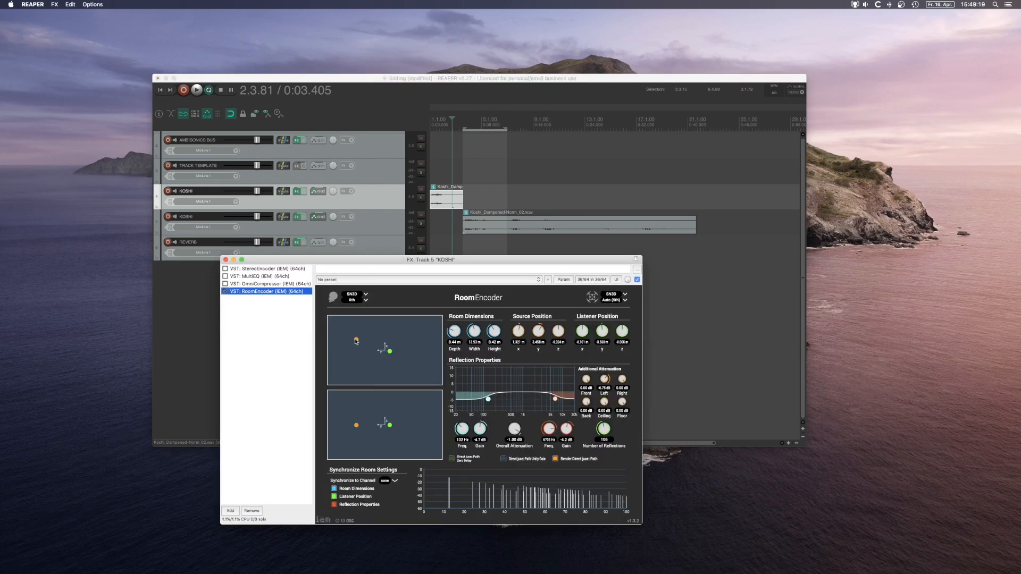
{"action": "left_click_drag", "start_coordinate": [356, 341], "coordinate": [364, 332]}
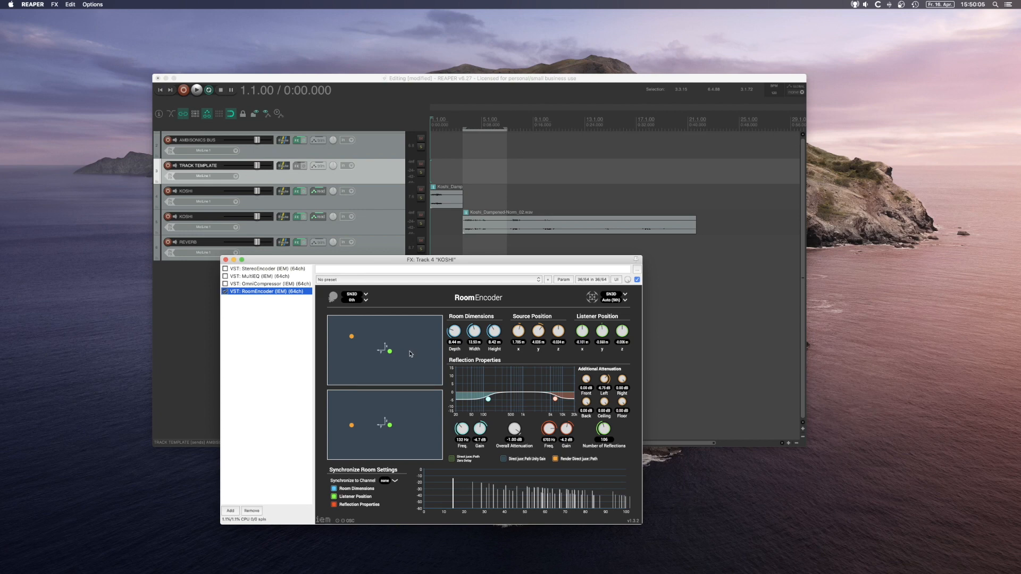
Play the project from the start across the transition between the two KOSHI tracks
{"action": "key", "text": "space"}
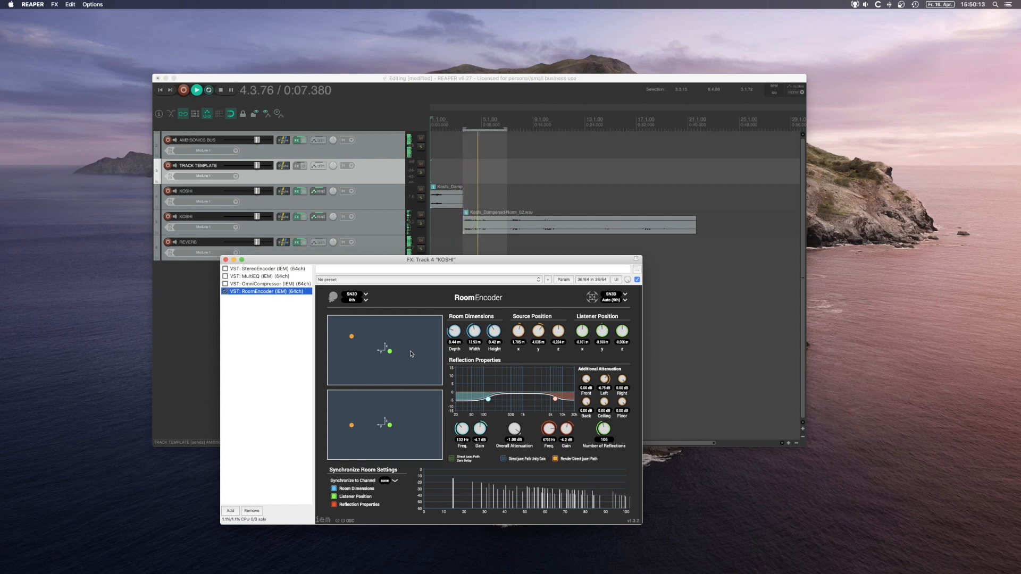
{"action": "key", "text": "space"}
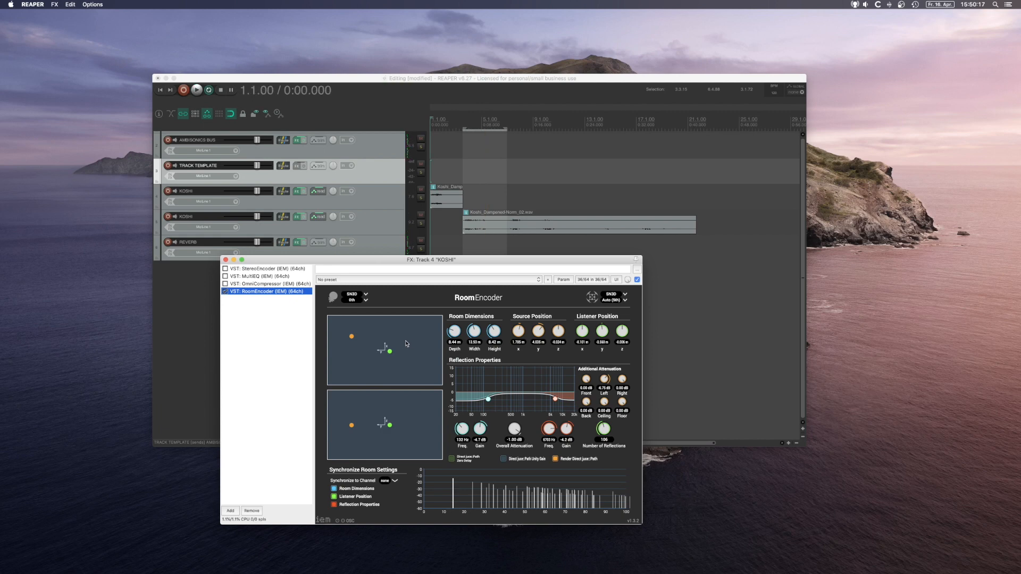
Move the cut between the two KOSHI clips slightly later than 3.3.15 and add a short fade-out to the first clip
{"action": "left_click", "coordinate": [461, 144]}
{"action": "scroll", "coordinate": [459, 148], "scroll_direction": "up", "scroll_amount": 5}
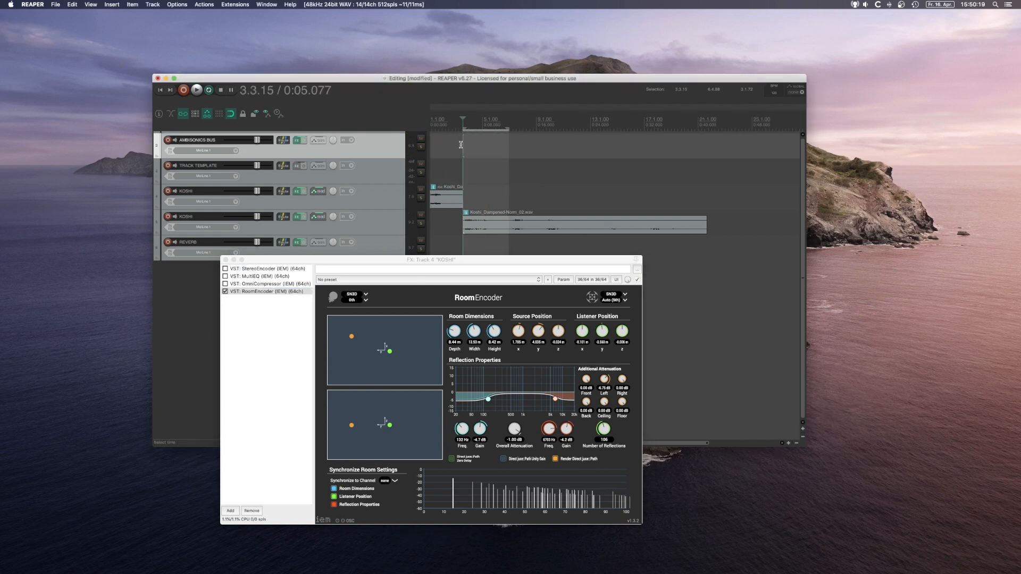
{"action": "scroll", "coordinate": [459, 147], "scroll_direction": "up", "scroll_amount": 2}
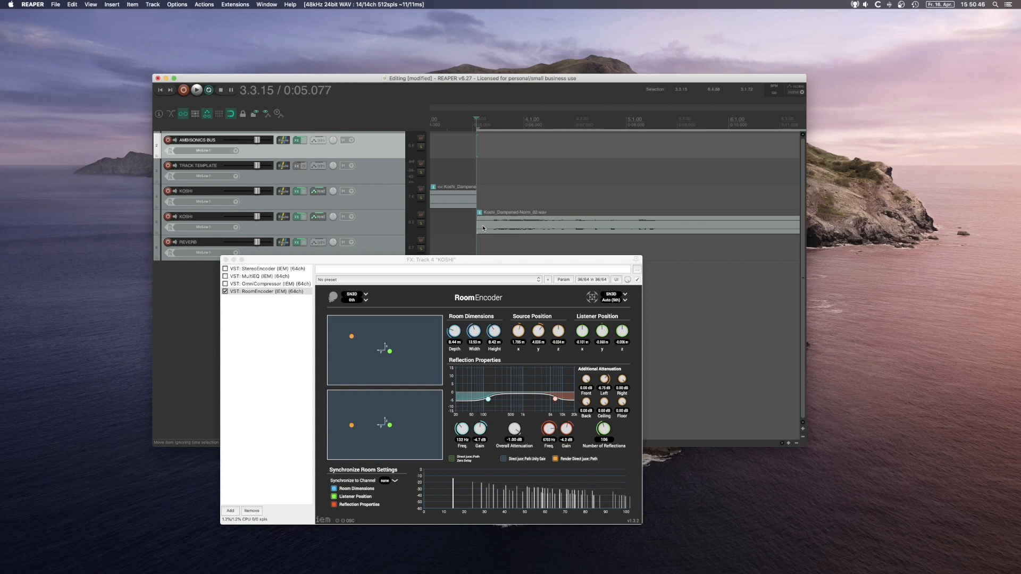
{"action": "mouse_move", "coordinate": [477, 223]}
{"action": "left_mouse_down"}
{"action": "mouse_move", "coordinate": [493, 225]}
{"action": "mouse_move", "coordinate": [463, 219]}
{"action": "left_mouse_up"}
{"action": "scroll", "coordinate": [493, 203], "scroll_direction": "up", "scroll_amount": 10}
{"action": "scroll", "coordinate": [494, 203], "scroll_direction": "up", "scroll_amount": 3}
{"action": "scroll", "coordinate": [464, 219], "scroll_direction": "down", "scroll_amount": 3}
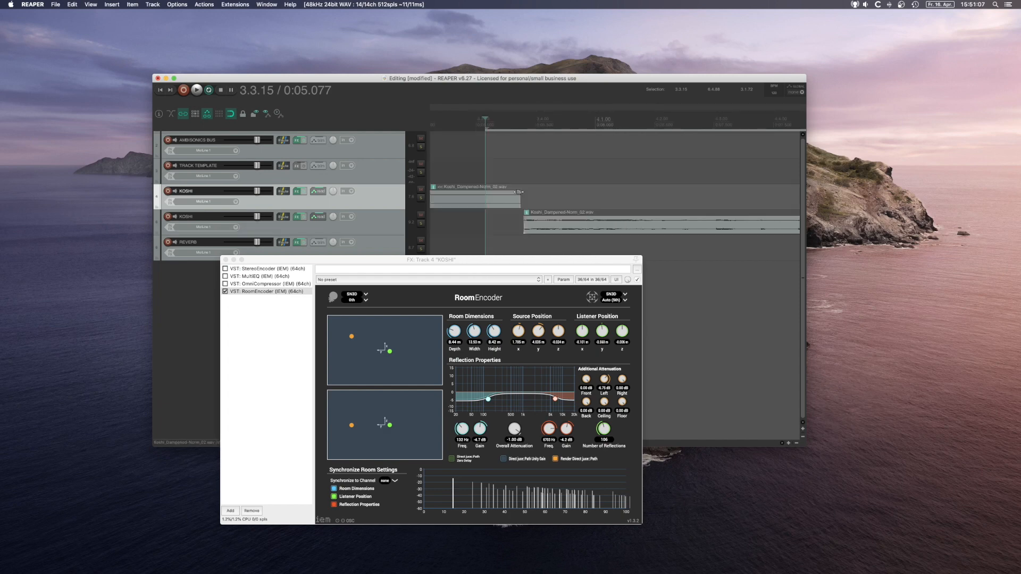
{"action": "left_click_drag", "start_coordinate": [518, 192], "coordinate": [509, 194]}
{"action": "scroll", "coordinate": [467, 217], "scroll_direction": "down", "scroll_amount": 3}
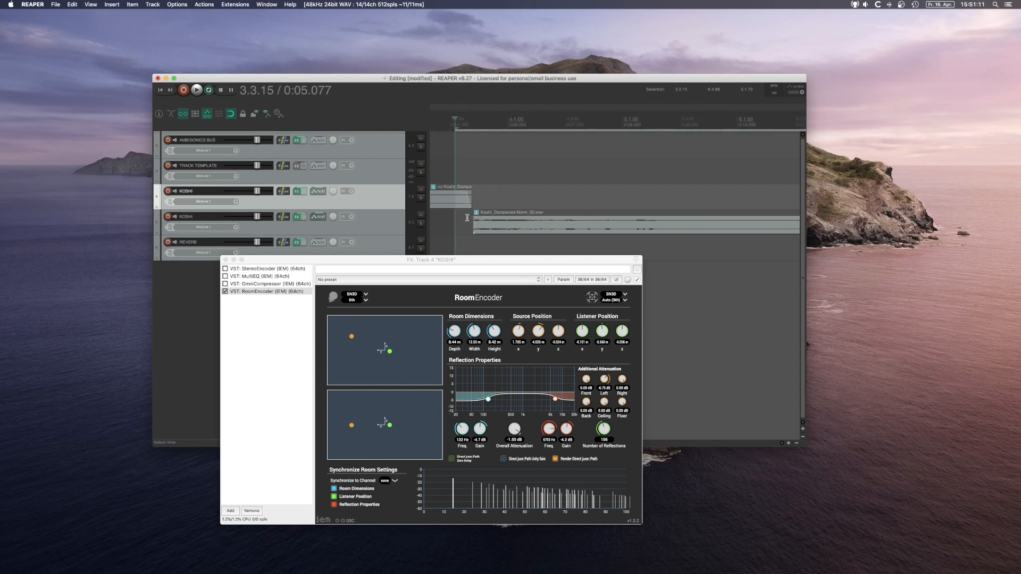
Return to the project start and play through the edited KOSHI clips to check the adjusted transition
{"action": "left_click", "coordinate": [467, 217]}
{"action": "key", "text": "Home"}
{"action": "scroll", "coordinate": [466, 217], "scroll_direction": "down", "scroll_amount": 3}
{"action": "key", "text": "space"}
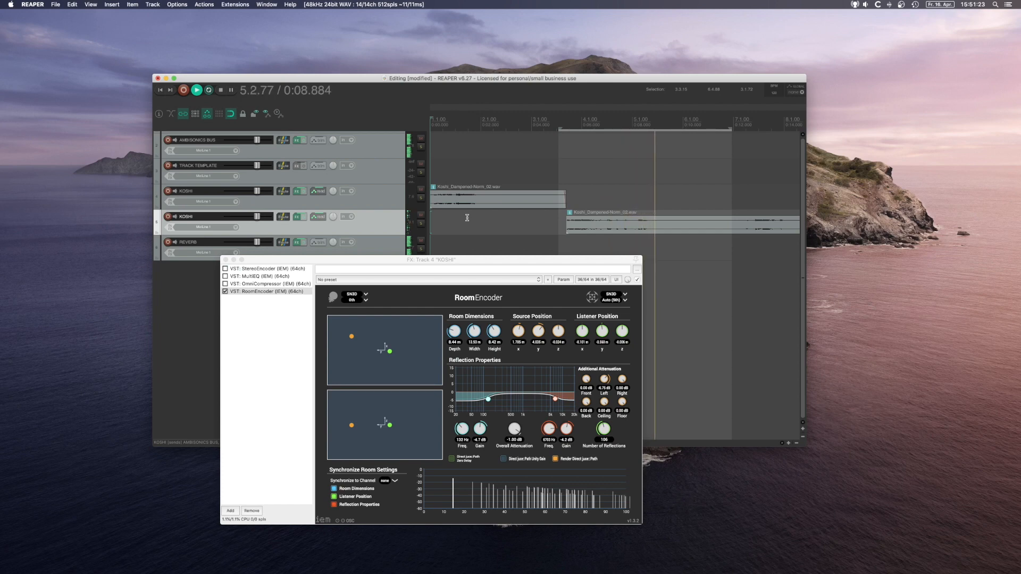
{"action": "key", "text": "space"}
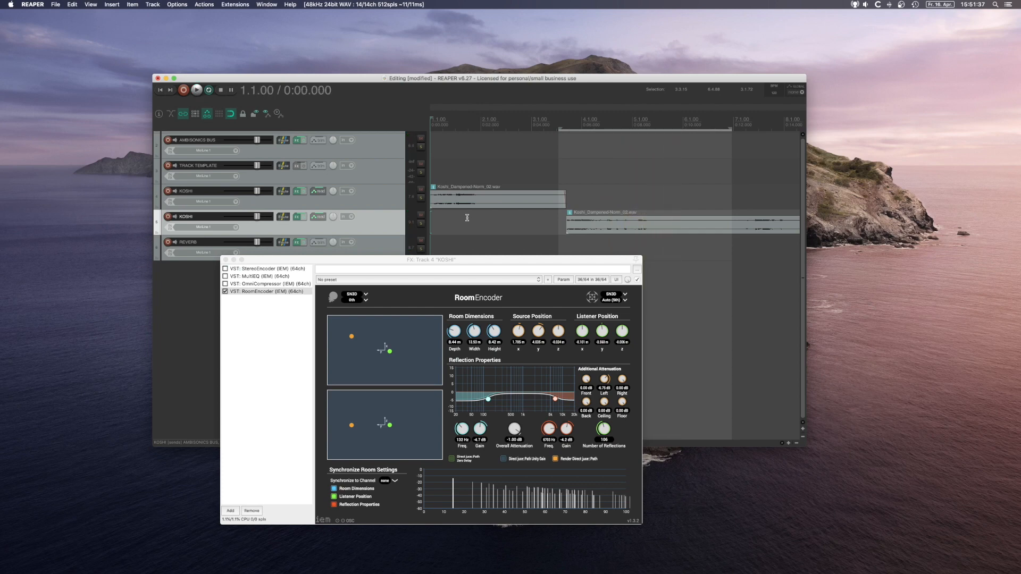
Save the project and close the KOSHI effects window
{"action": "scroll", "coordinate": [480, 215], "scroll_direction": "down", "scroll_amount": 6}
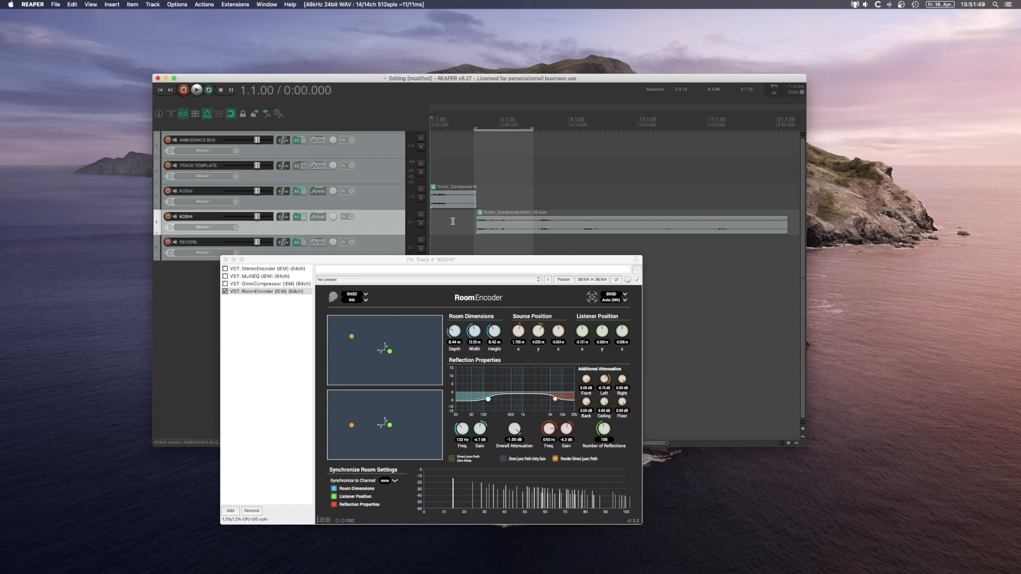
{"action": "key", "text": "super+s"}
{"action": "left_click_drag", "start_coordinate": [450, 260], "coordinate": [480, 268]}
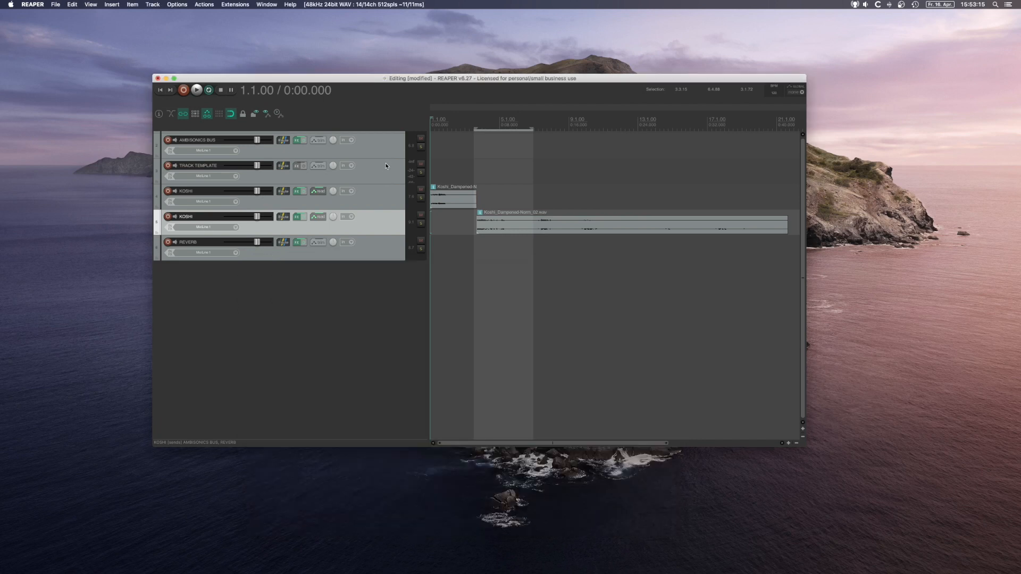
Duplicate the TRACK TEMPLATE track twice to get two tracks for ambience recordings
{"action": "left_click", "coordinate": [384, 170]}
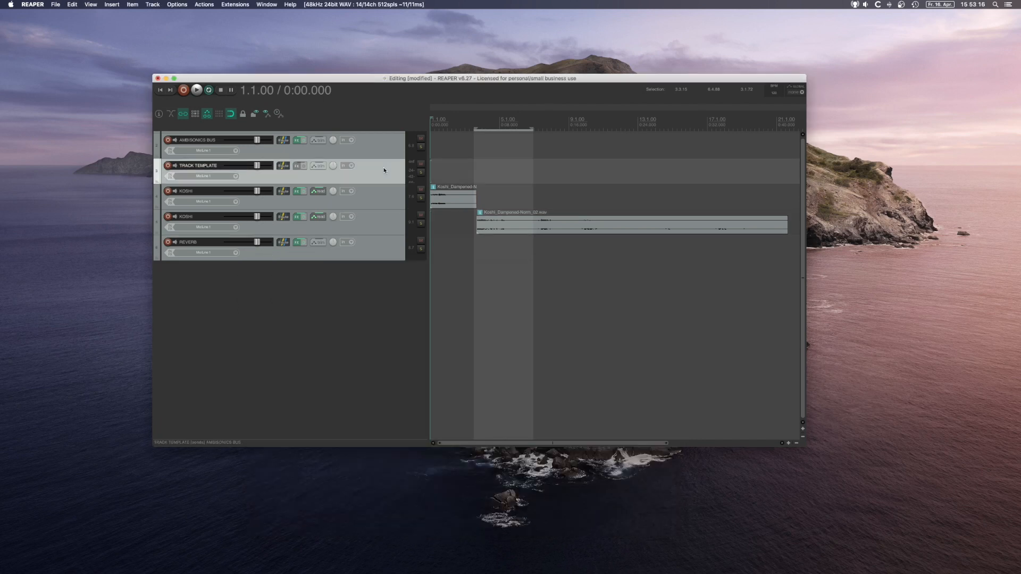
{"action": "right_click", "coordinate": [385, 170]}
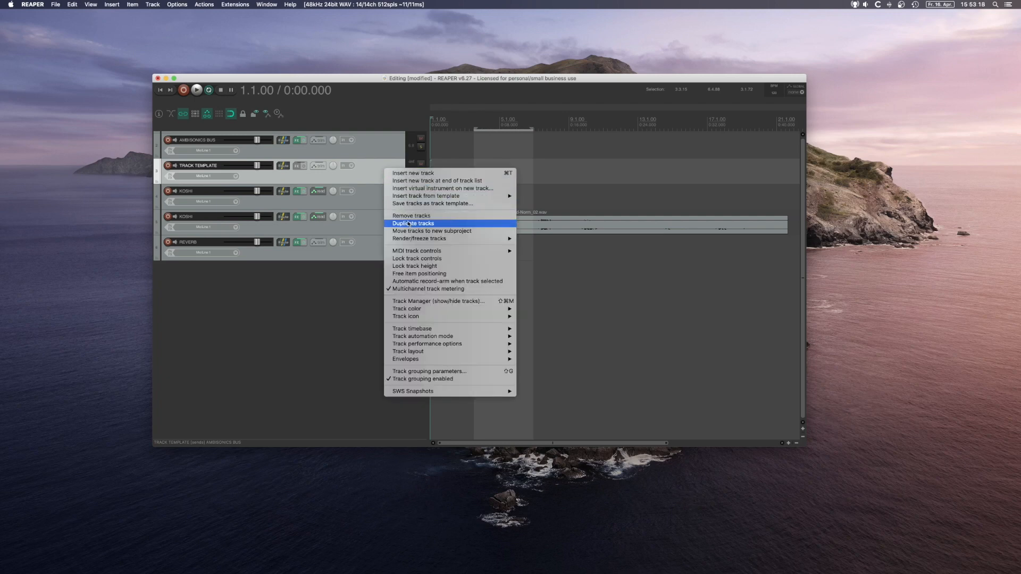
{"action": "left_click", "coordinate": [404, 224]}
Rename the two copies of the template track AMBIENCE A and AMBIENCE B
{"action": "double_click", "coordinate": [211, 191]}
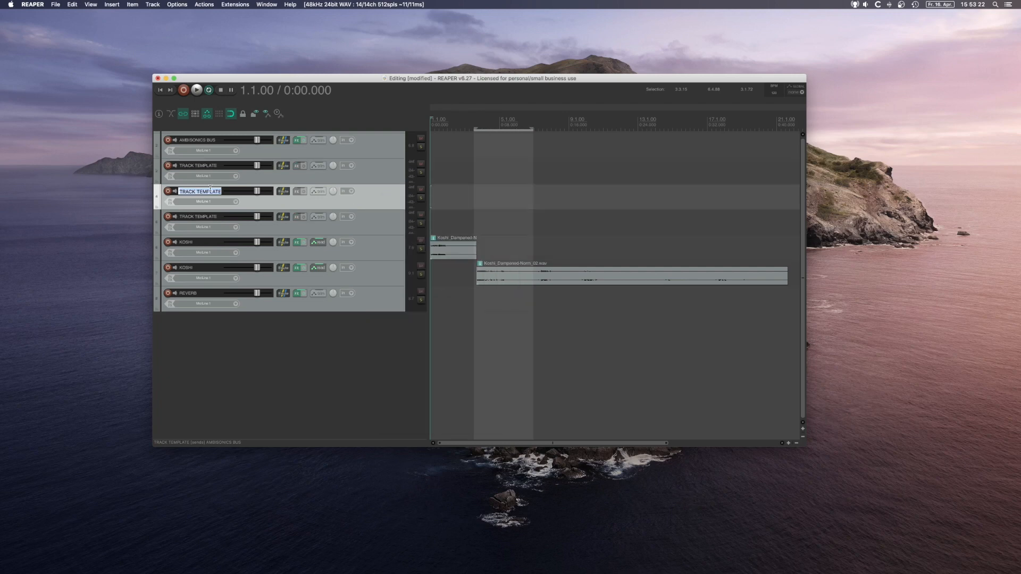
{"action": "type", "text": "AMBIENCE A"}
{"action": "key", "text": "Tab"}
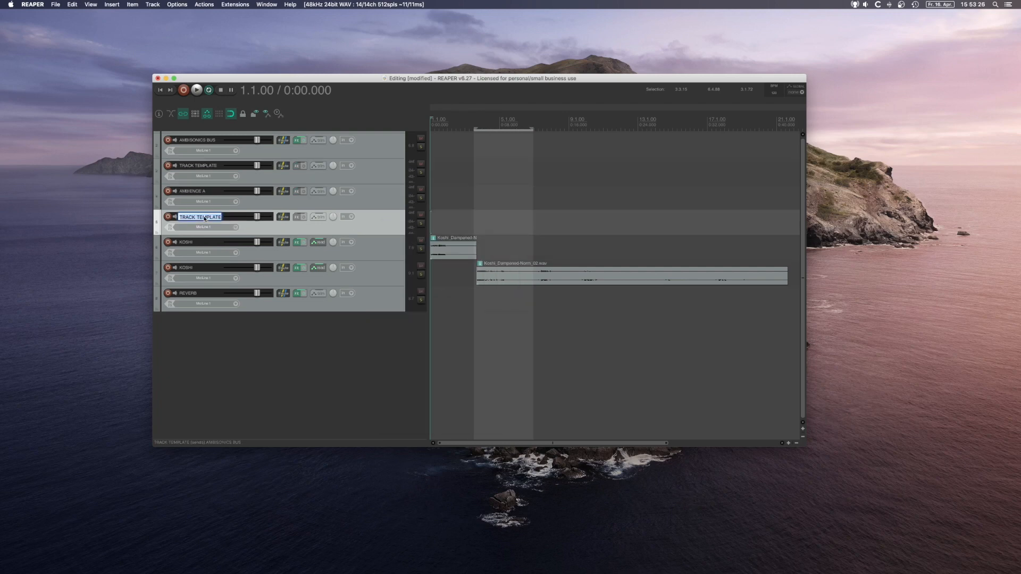
{"action": "type", "text": "AMBIENCE B"}
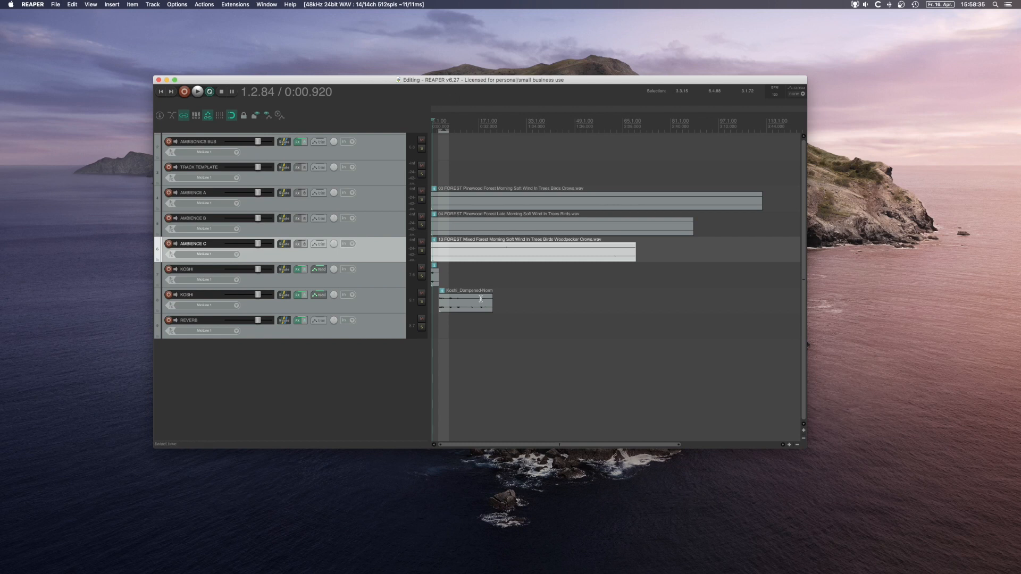
Compare the forest recordings by soloing AMBIENCE B, AMBIENCE C and AMBIENCE A in turn during playback
{"action": "scroll", "coordinate": [432, 269], "scroll_direction": "up", "scroll_amount": 5}
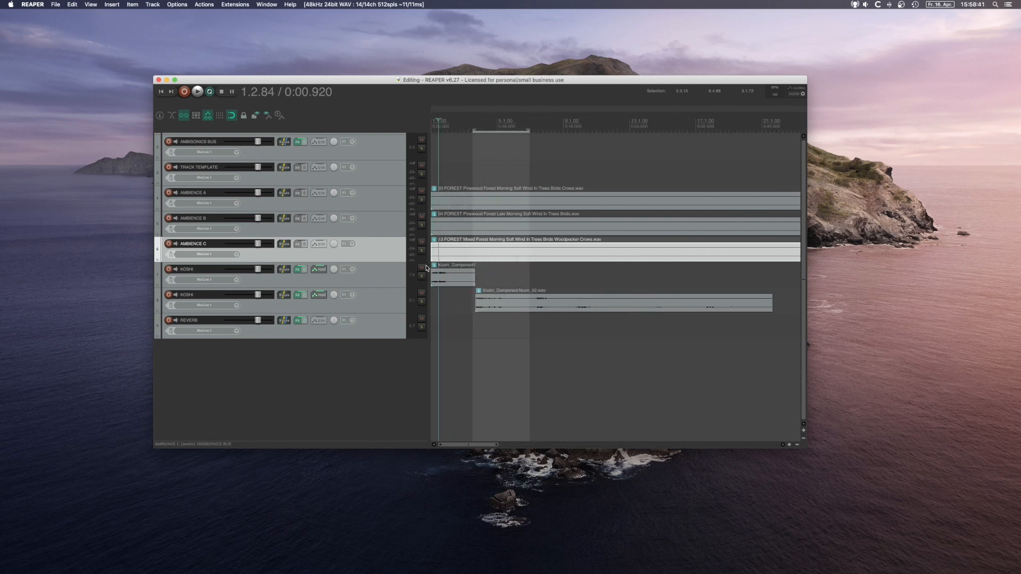
{"action": "left_click", "coordinate": [450, 193]}
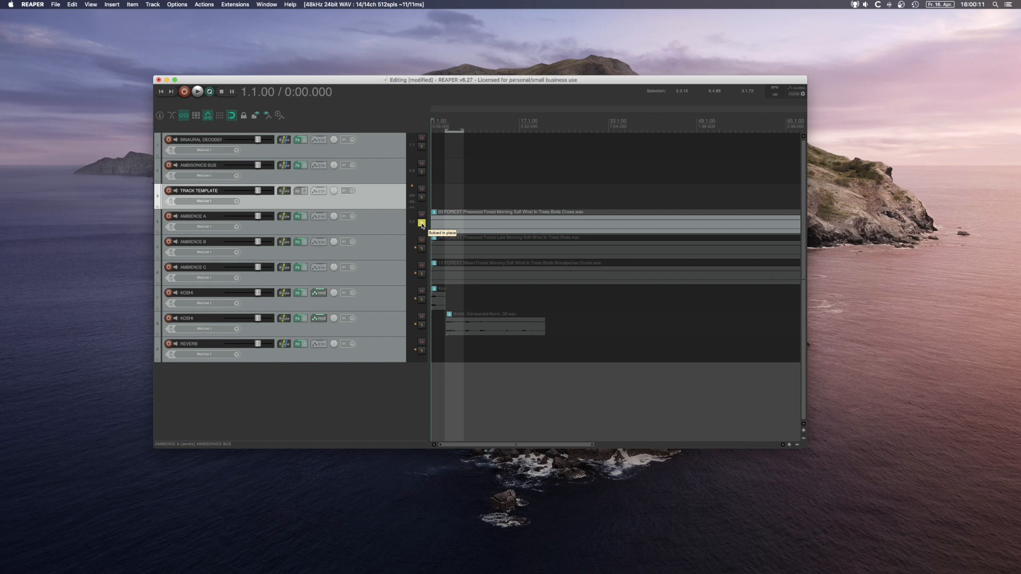
{"action": "left_click", "coordinate": [422, 248]}
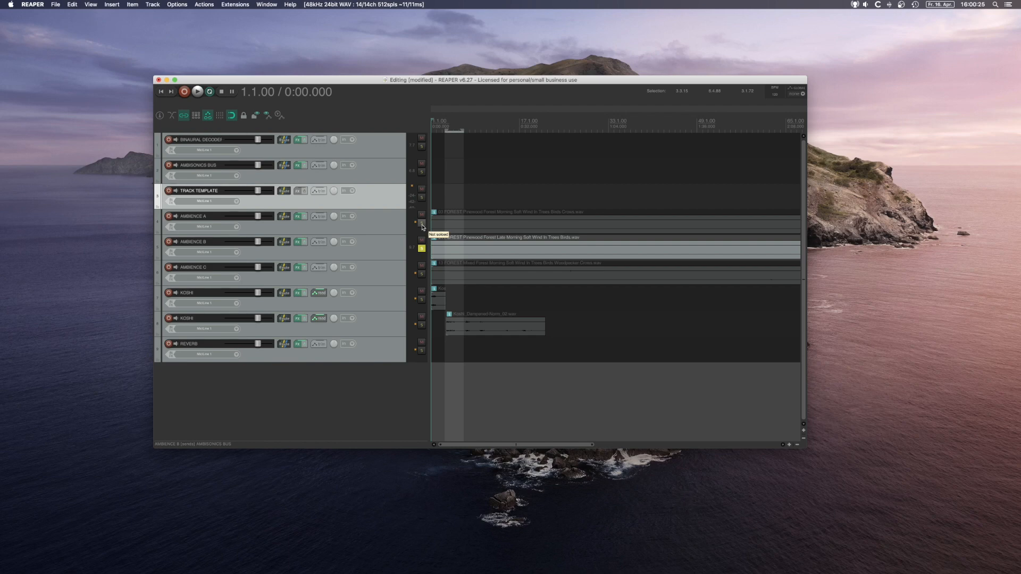
{"action": "key", "text": "space"}
{"action": "left_click", "coordinate": [422, 274]}
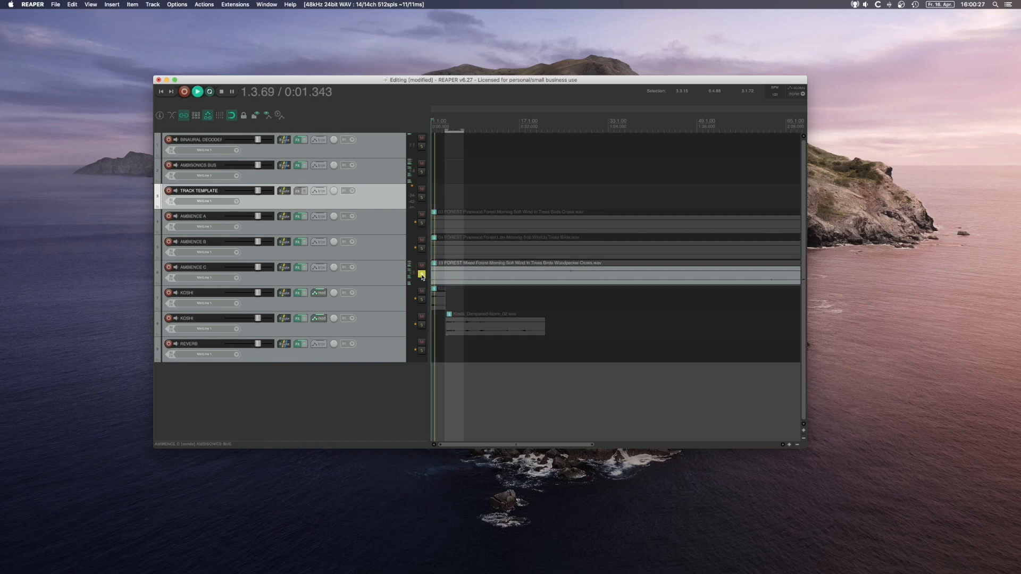
{"action": "left_click", "coordinate": [422, 224]}
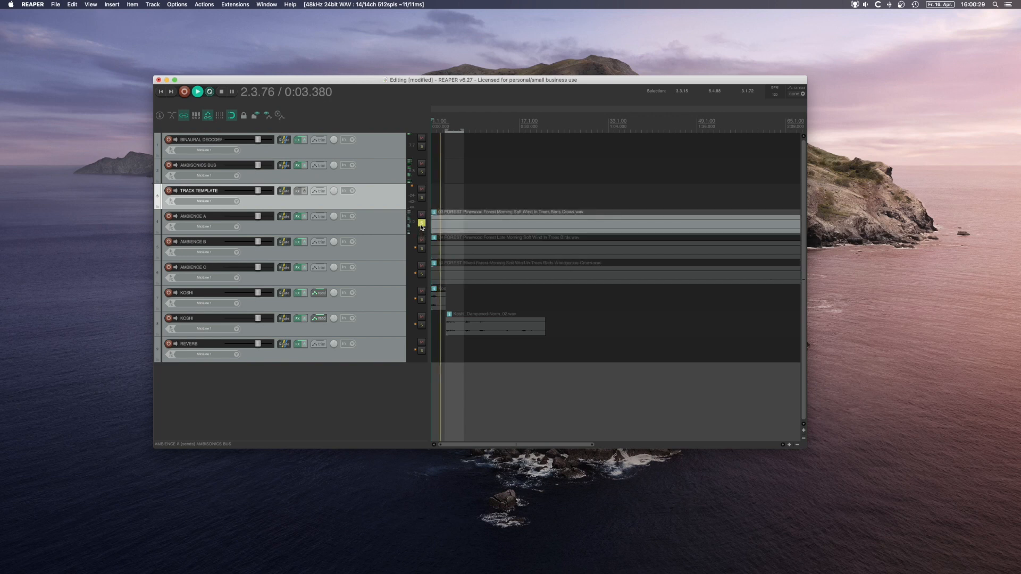
Audition the forest recordings again, switching the solo among AMBIENCE B, C and A and finishing with AMBIENCE C
{"action": "left_click", "coordinate": [422, 248]}
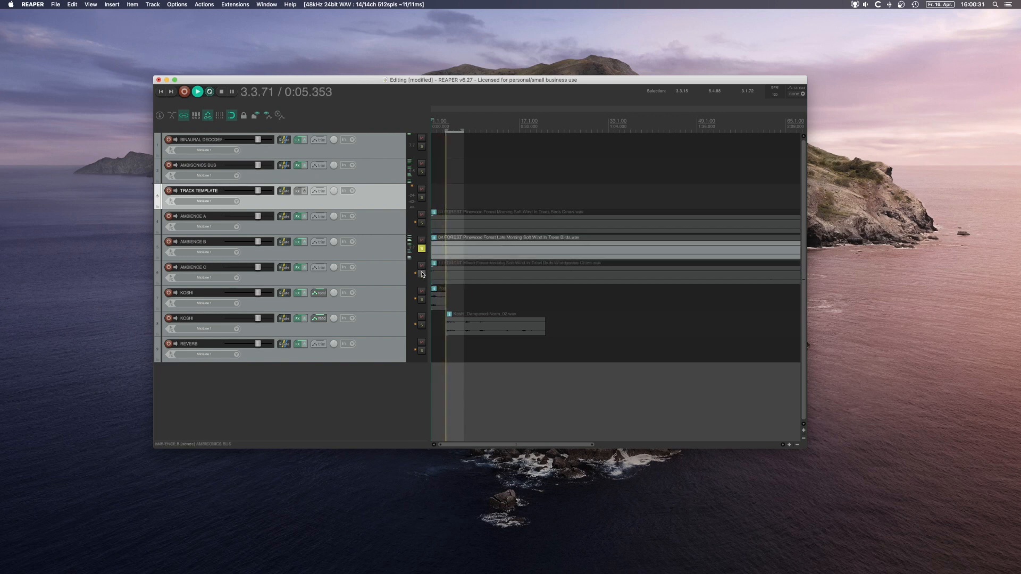
{"action": "left_click", "coordinate": [421, 274]}
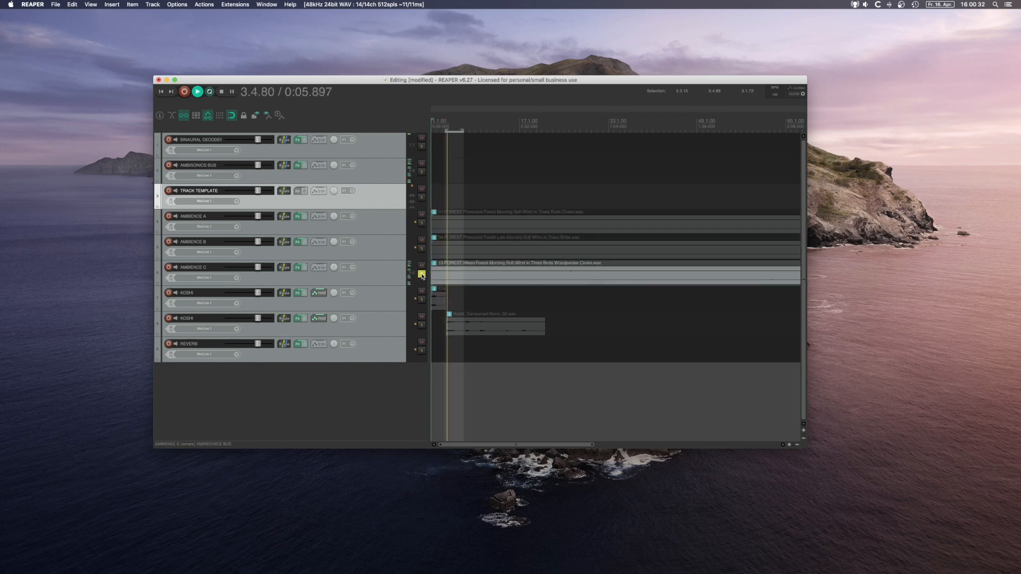
{"action": "left_click", "coordinate": [422, 224]}
{"action": "key", "text": "space"}
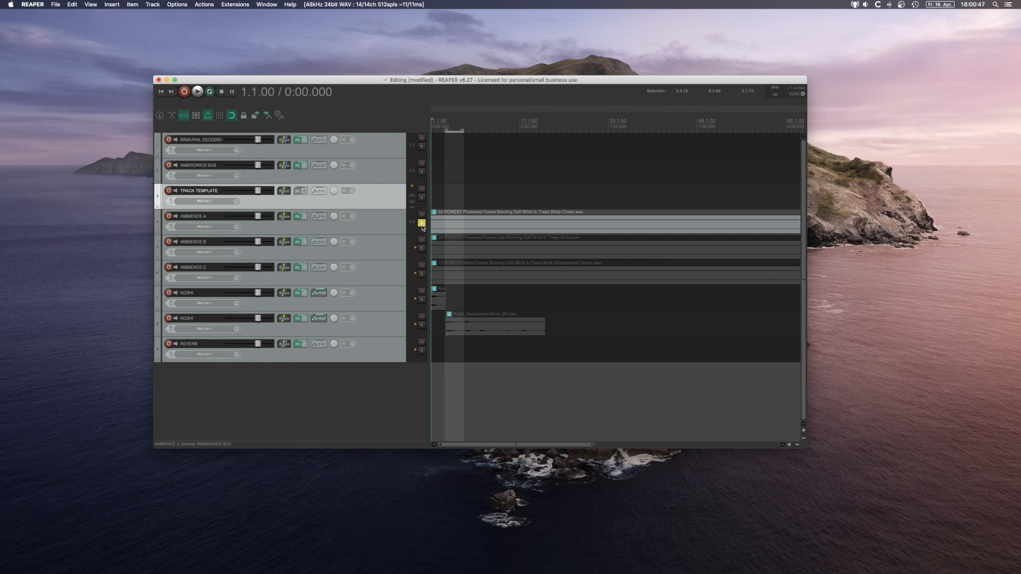
{"action": "key", "text": "space"}
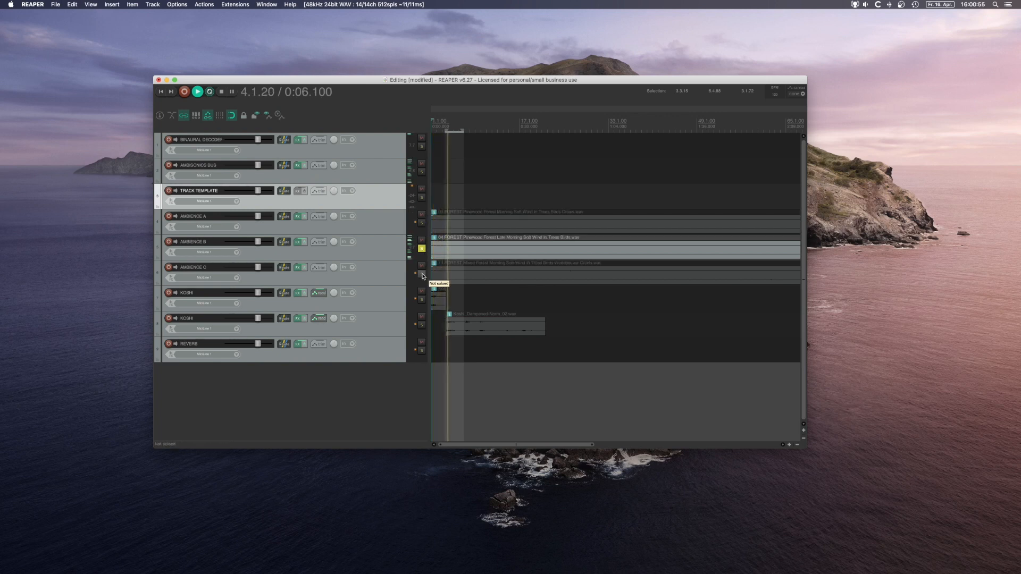
{"action": "left_click", "coordinate": [421, 275]}
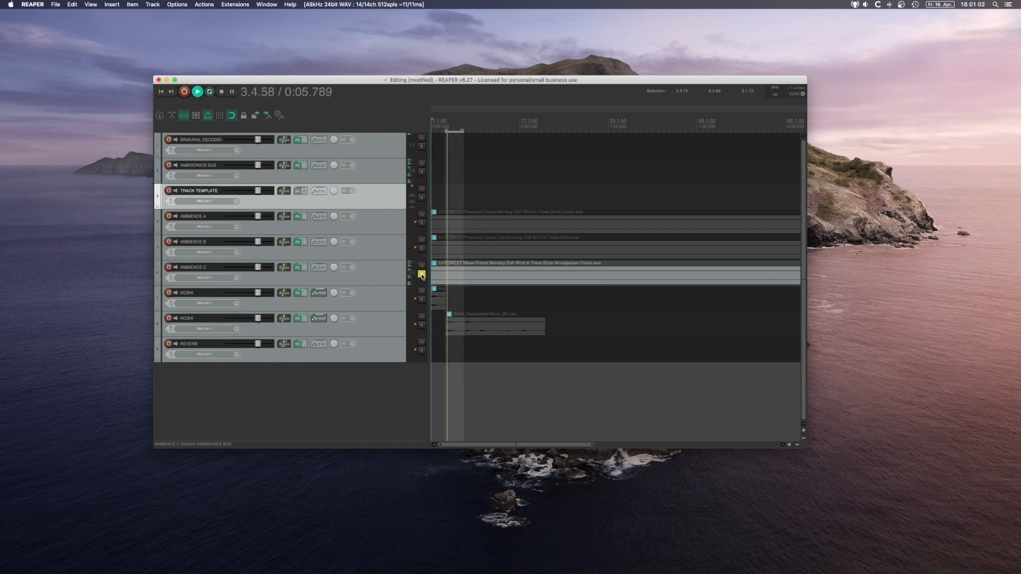
{"action": "key", "text": "space"}
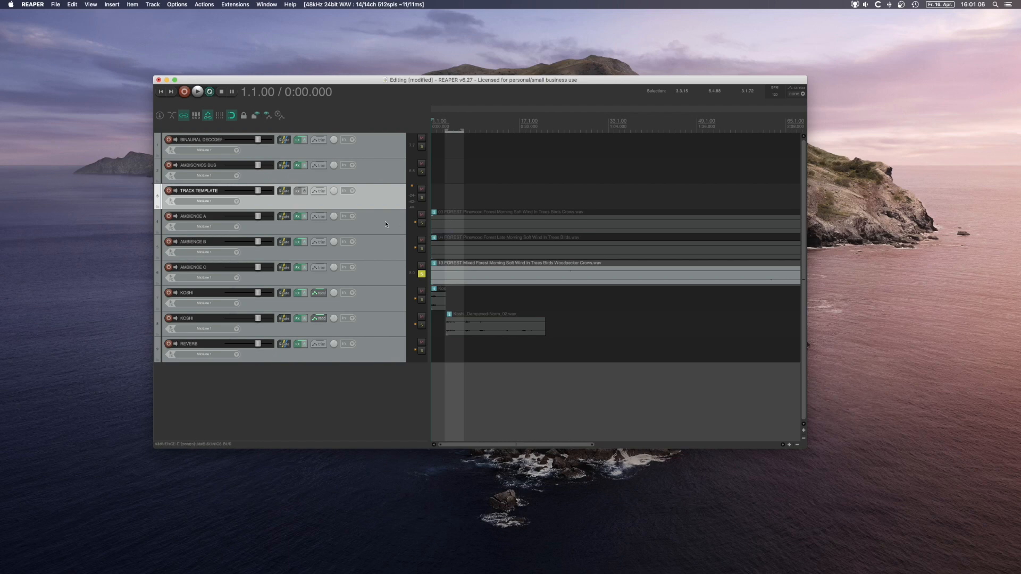
Open AMBIENCE A's StereoEncoder, solo that track alone, and set its stereo width to 90°
{"action": "left_click", "coordinate": [297, 217]}
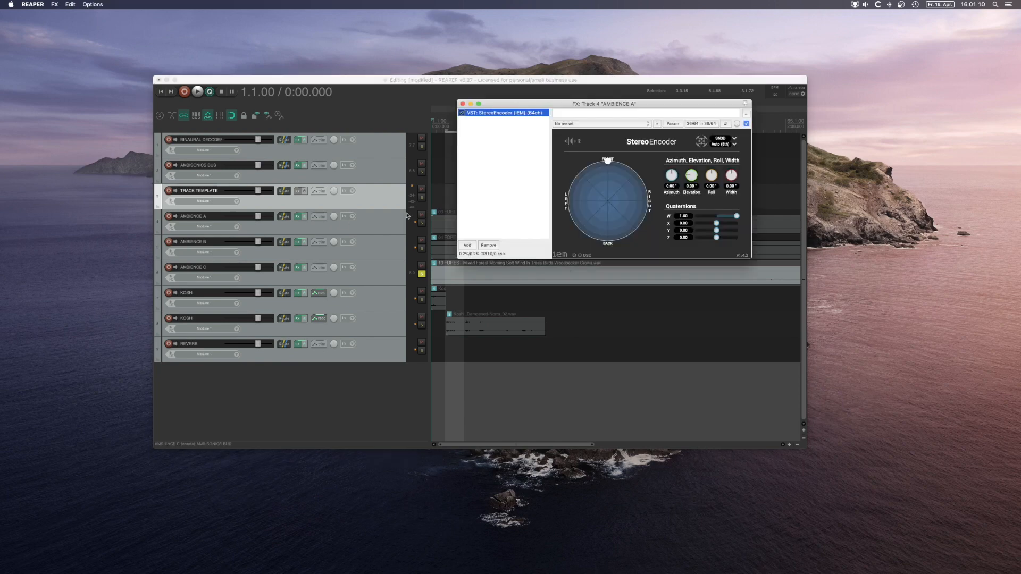
{"action": "left_click", "coordinate": [421, 223]}
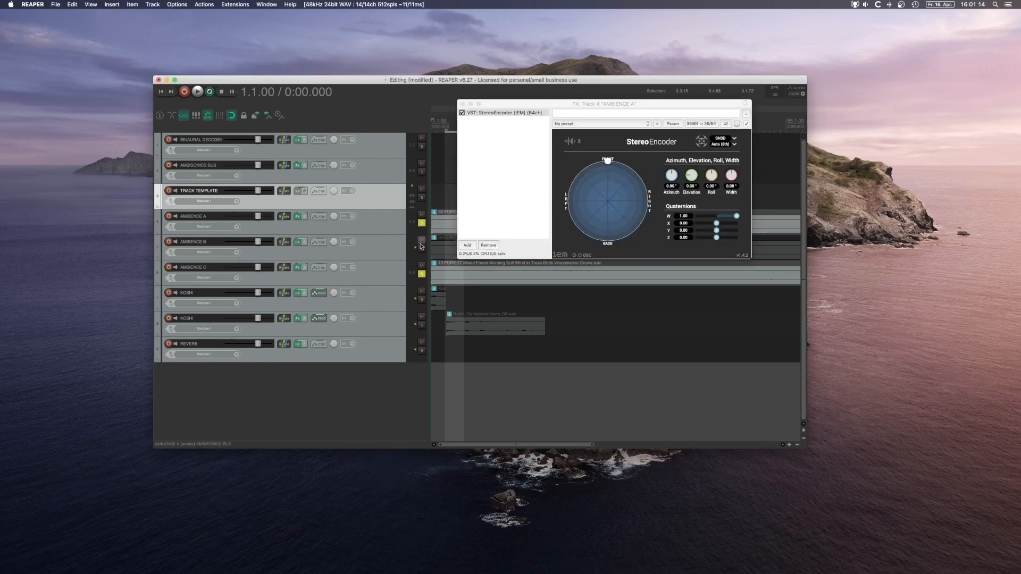
{"action": "left_click", "coordinate": [421, 249]}
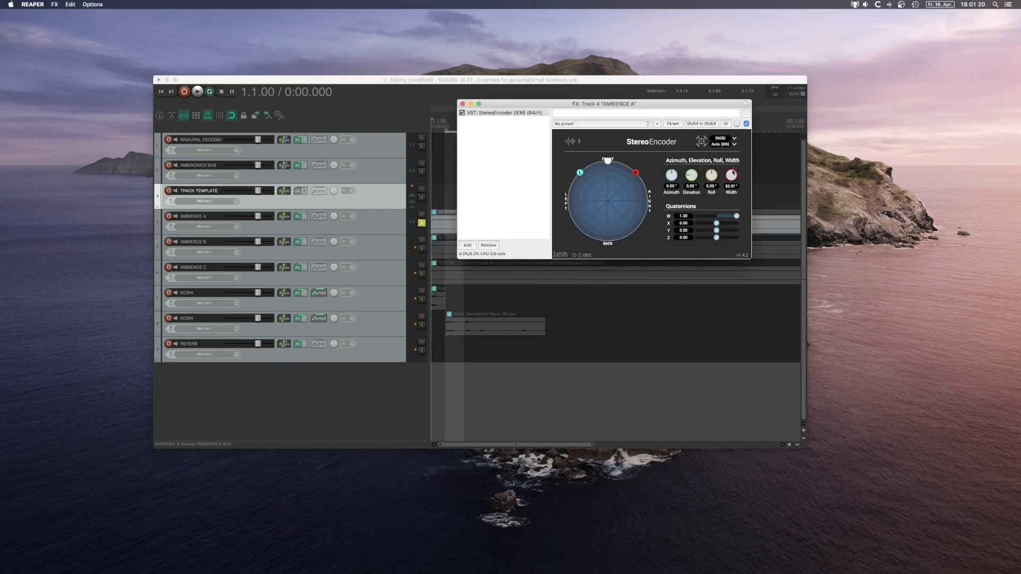
{"action": "left_click_drag", "start_coordinate": [732, 170], "coordinate": [733, 174]}
{"action": "double_click", "coordinate": [731, 186]}
{"action": "key", "text": "Return"}
Sweep AMBIENCE A's stereo width wider and narrower during repeated playback, settling at about 101°
{"action": "key", "text": "space"}
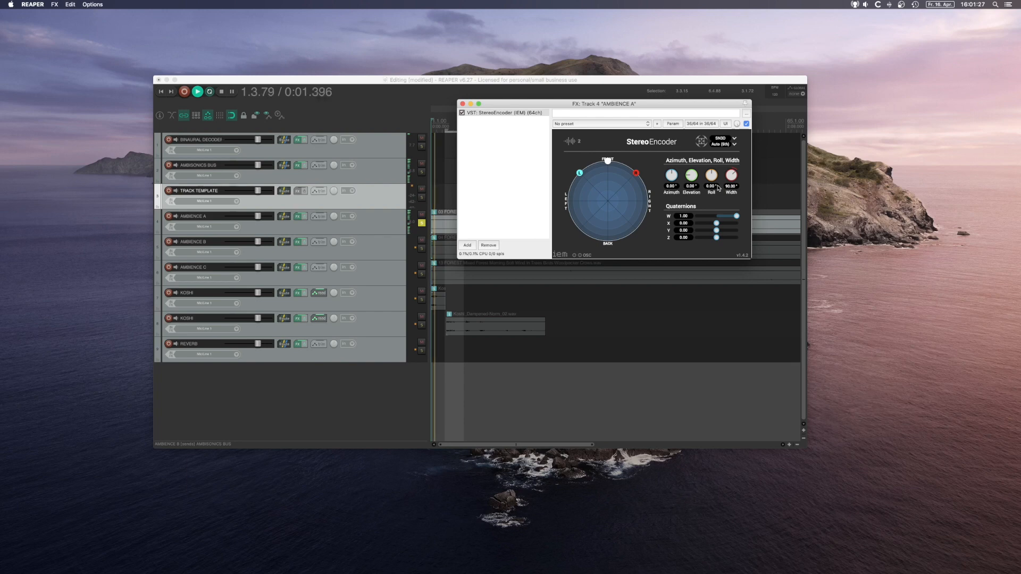
{"action": "left_click_drag", "start_coordinate": [728, 185], "coordinate": [728, 182]}
{"action": "scroll", "coordinate": [728, 183], "scroll_direction": "up", "scroll_amount": 5}
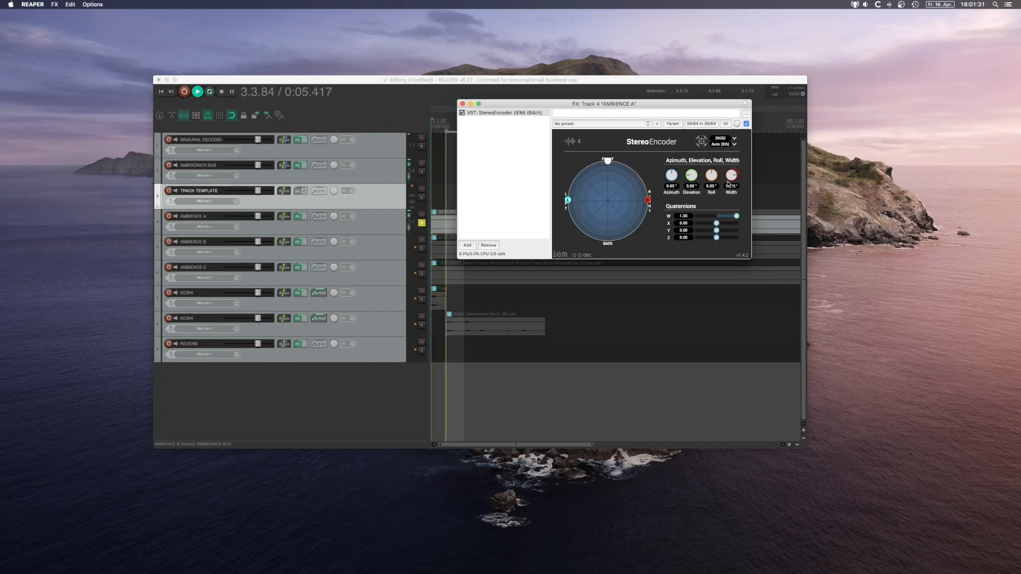
{"action": "scroll", "coordinate": [728, 182], "scroll_direction": "down", "scroll_amount": 5}
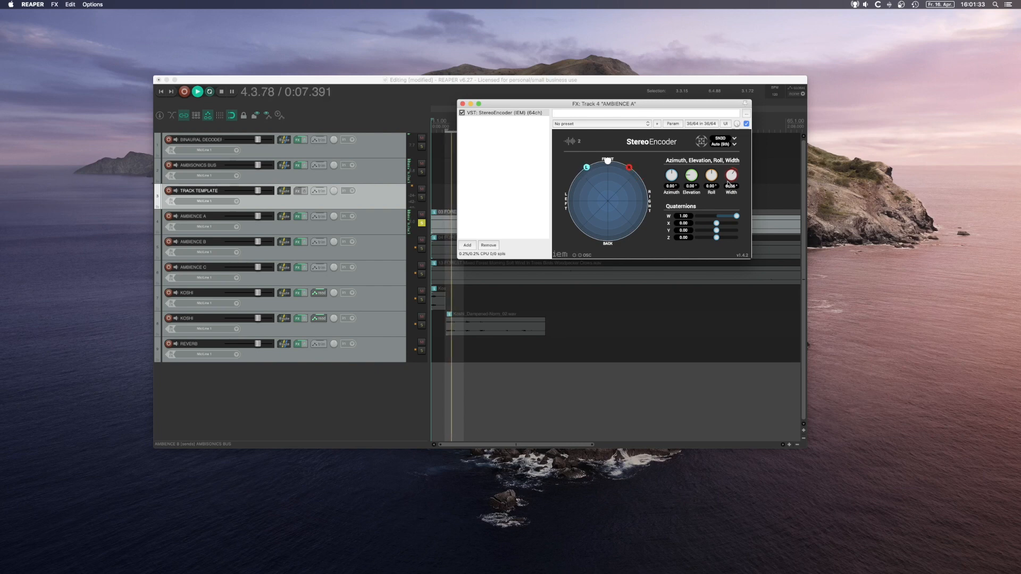
{"action": "scroll", "coordinate": [728, 182], "scroll_direction": "up", "scroll_amount": 5}
{"action": "key", "text": "space"}
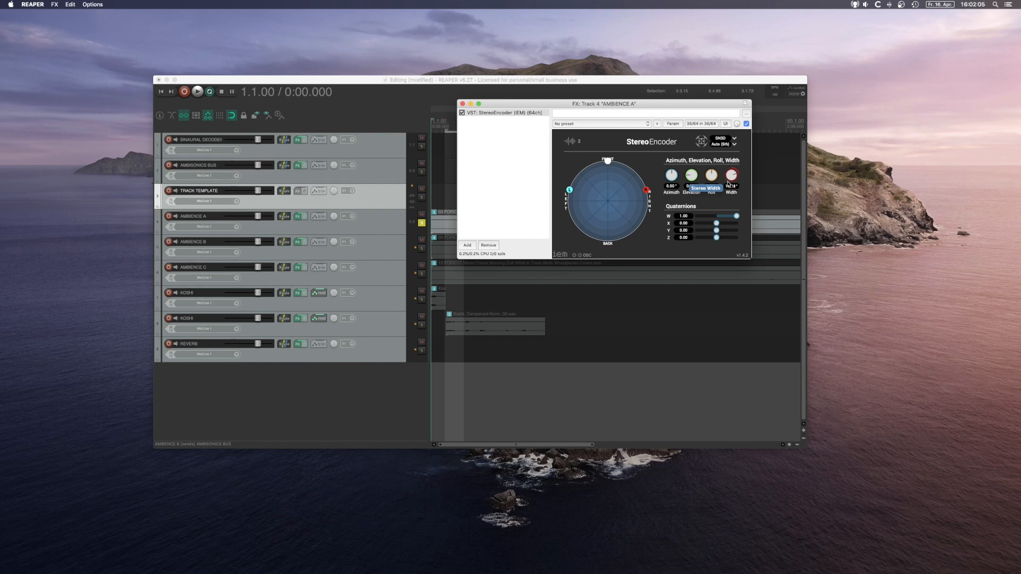
{"action": "key", "text": "space"}
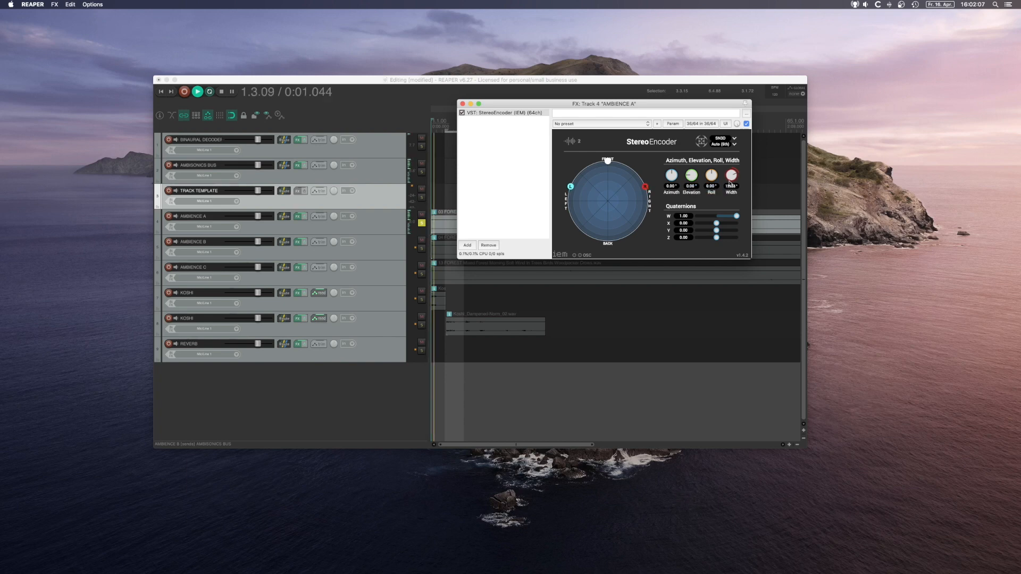
{"action": "scroll", "coordinate": [729, 182], "scroll_direction": "down", "scroll_amount": 5}
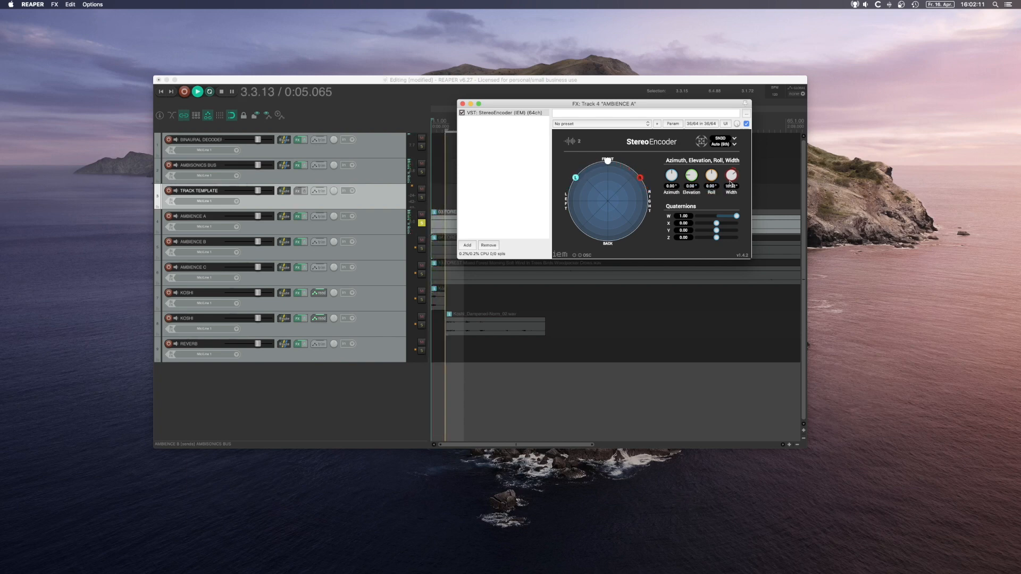
{"action": "scroll", "coordinate": [729, 182], "scroll_direction": "up", "scroll_amount": 5}
{"action": "key", "text": "space"}
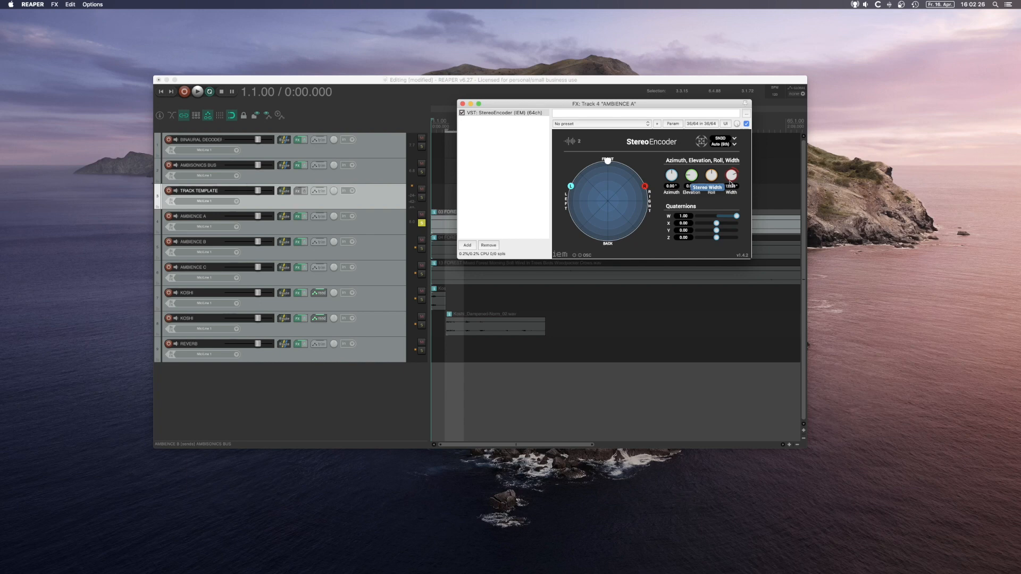
{"action": "key", "text": "space"}
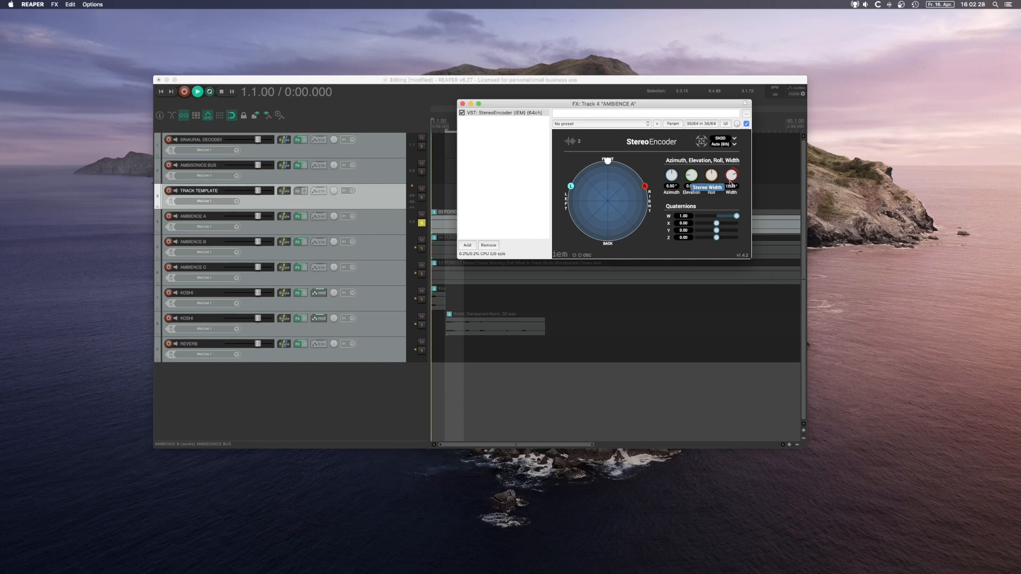
{"action": "scroll", "coordinate": [730, 183], "scroll_direction": "down", "scroll_amount": 3}
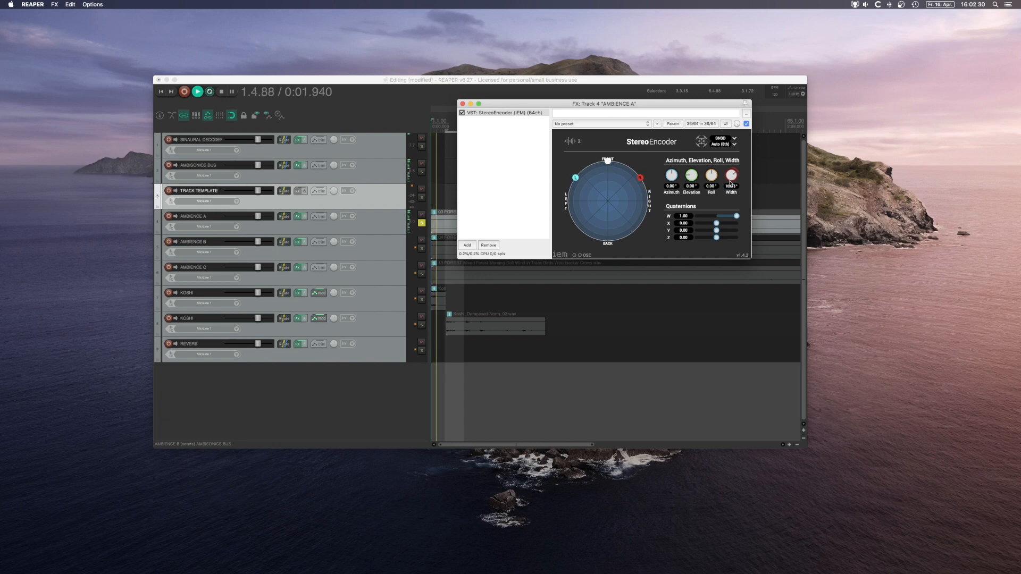
{"action": "scroll", "coordinate": [730, 182], "scroll_direction": "down", "scroll_amount": 3}
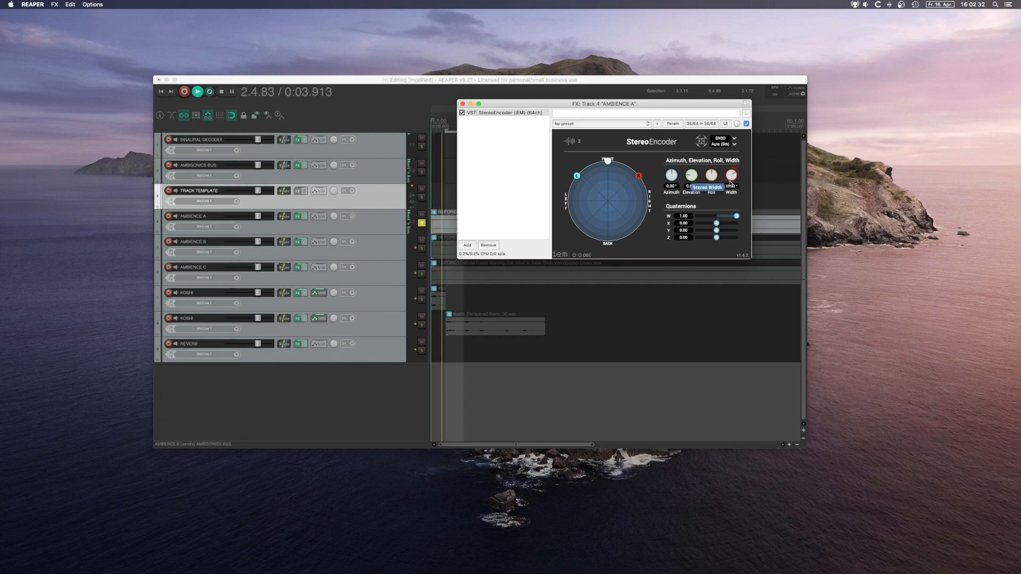
{"action": "key", "text": "space"}
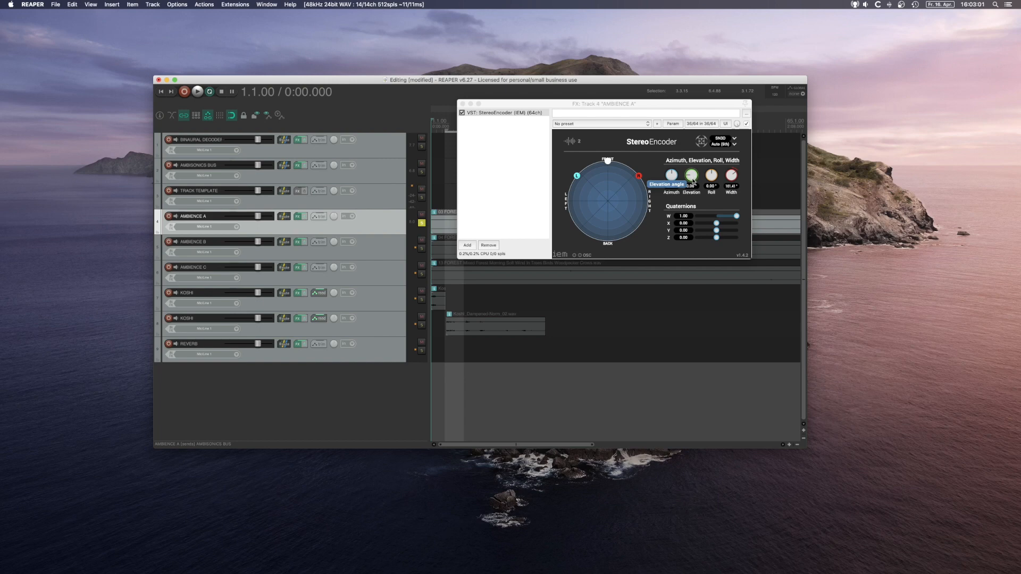
Raise AMBIENCE A's elevation in StereoEncoder to about 59° while listening to the result
{"action": "left_click_drag", "start_coordinate": [693, 181], "coordinate": [694, 162]}
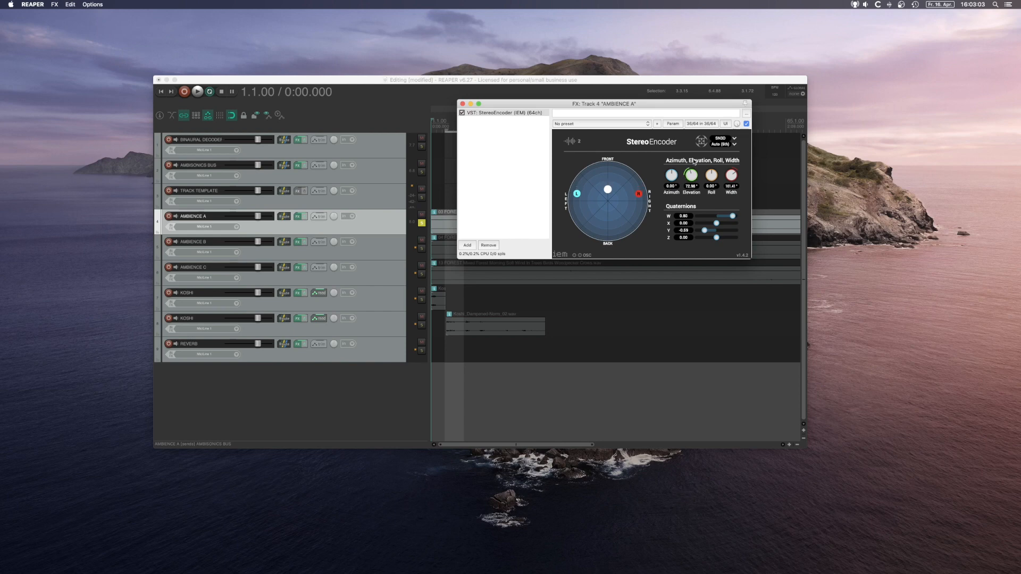
{"action": "key", "text": "space"}
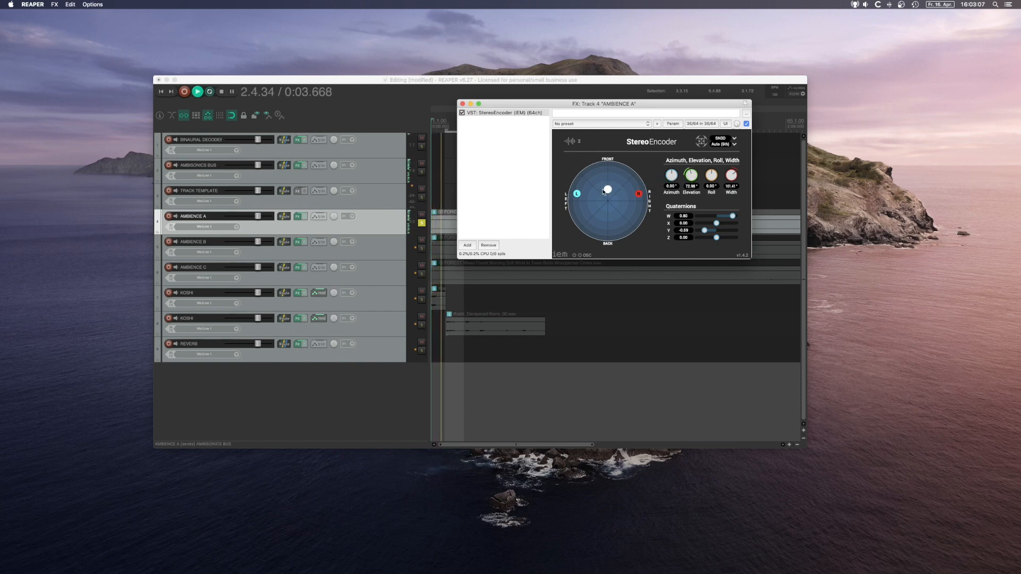
{"action": "mouse_move", "coordinate": [604, 191]}
{"action": "left_mouse_down"}
{"action": "mouse_move", "coordinate": [607, 163]}
{"action": "mouse_move", "coordinate": [607, 181]}
{"action": "left_mouse_up"}
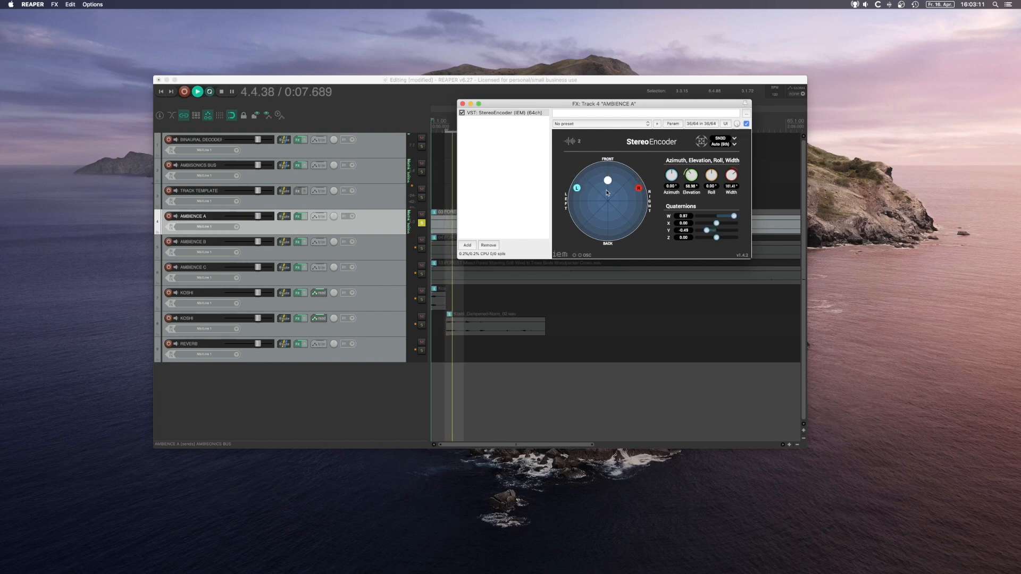
{"action": "key", "text": "space"}
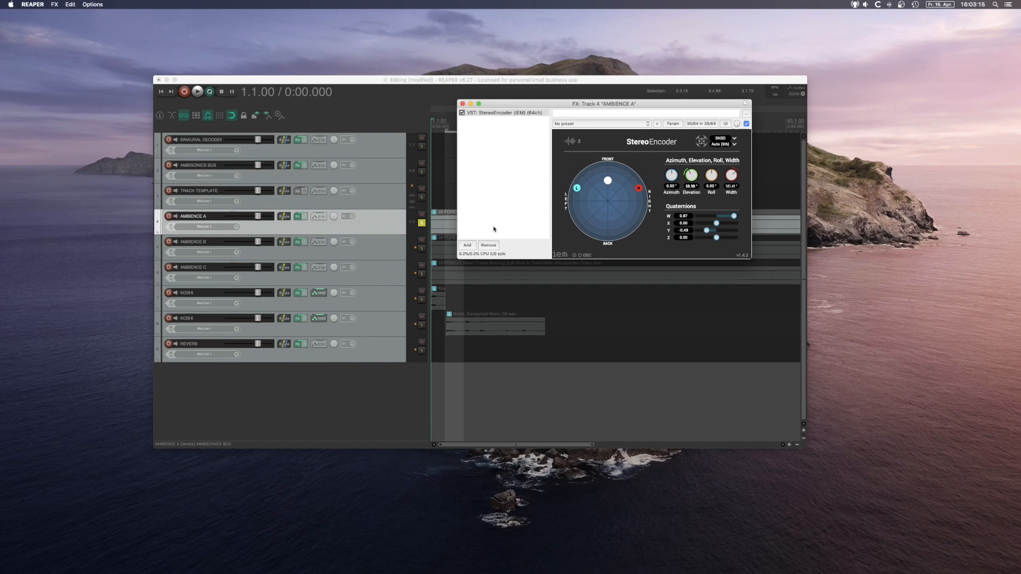
Add MultiEQ to AMBIENCE A and raise its high-pass cutoff to about 400 Hz, checking it in playback
{"action": "left_click", "coordinate": [467, 245]}
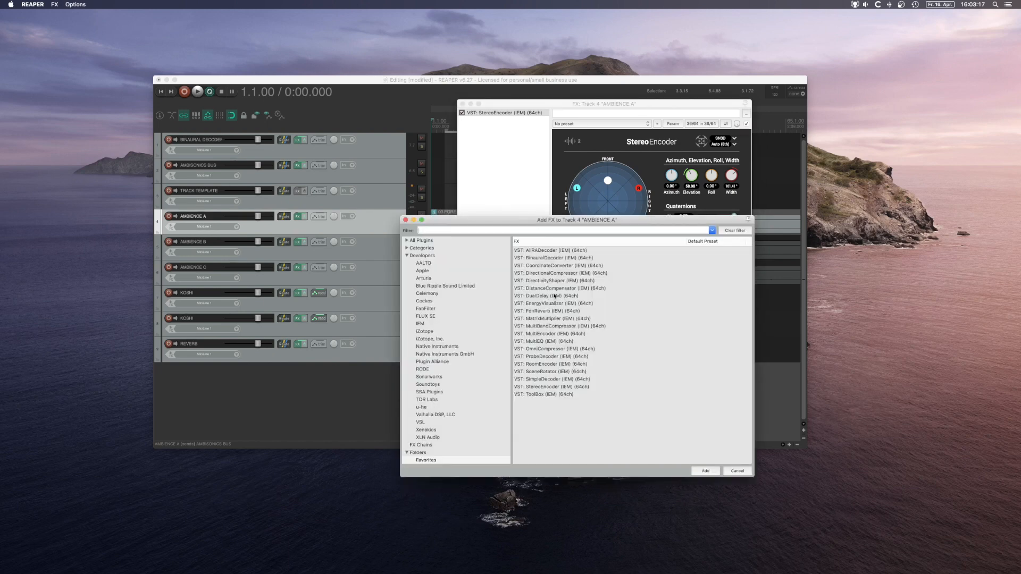
{"action": "double_click", "coordinate": [547, 341]}
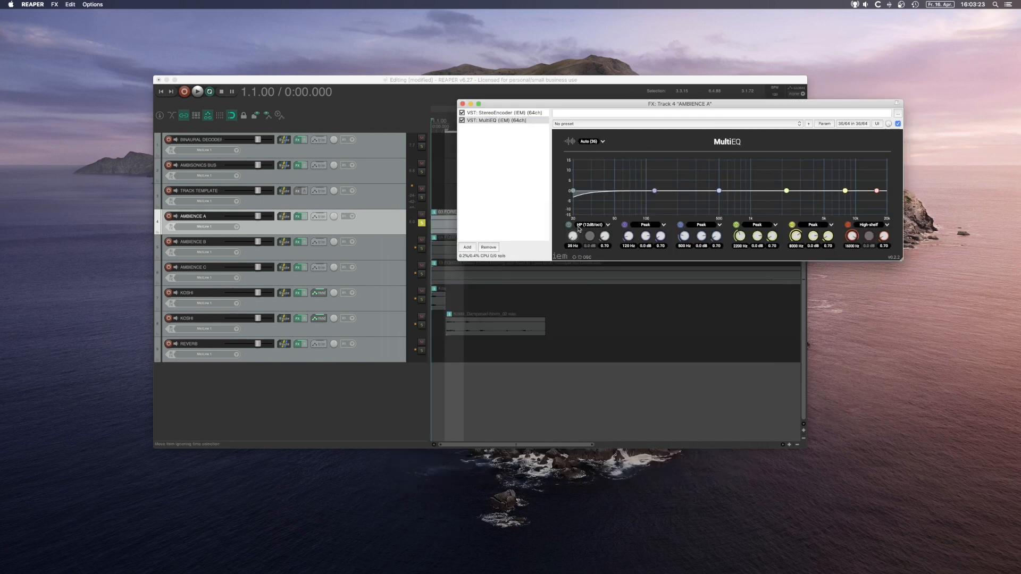
{"action": "mouse_move", "coordinate": [578, 227]}
{"action": "left_mouse_down"}
{"action": "mouse_move", "coordinate": [578, 216]}
{"action": "mouse_move", "coordinate": [577, 239]}
{"action": "left_mouse_up"}
{"action": "key", "text": "space"}
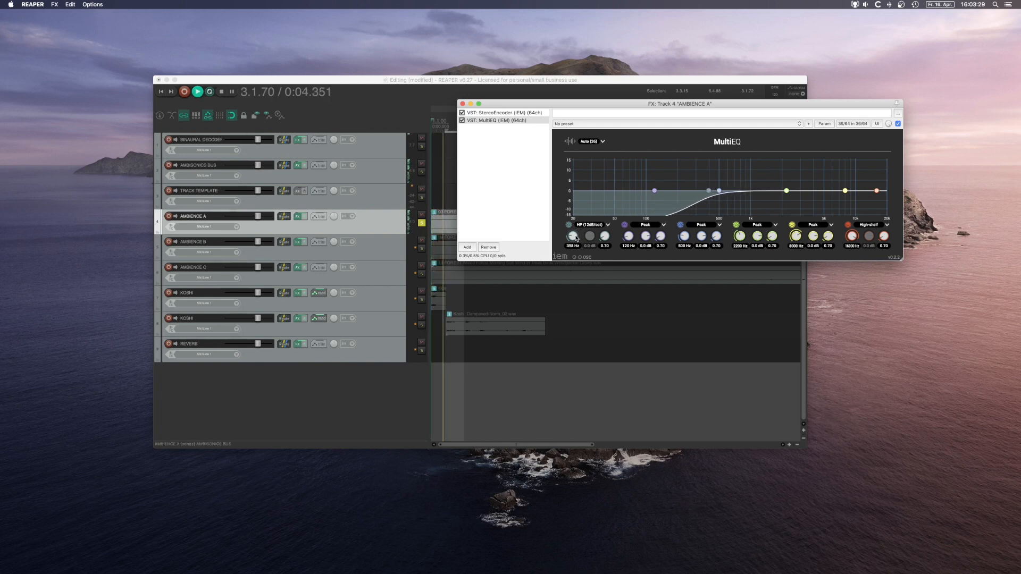
{"action": "key", "text": "space"}
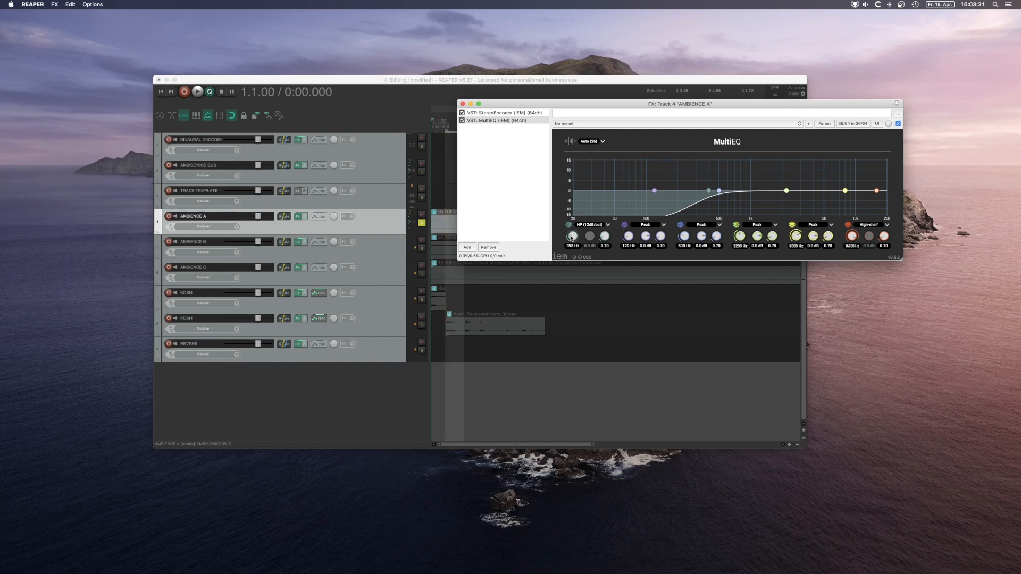
Play AMBIENCE B soloed, close AMBIENCE A's effects, and open AMBIENCE B's StereoEncoder
{"action": "left_click", "coordinate": [422, 248]}
{"action": "key", "text": "space"}
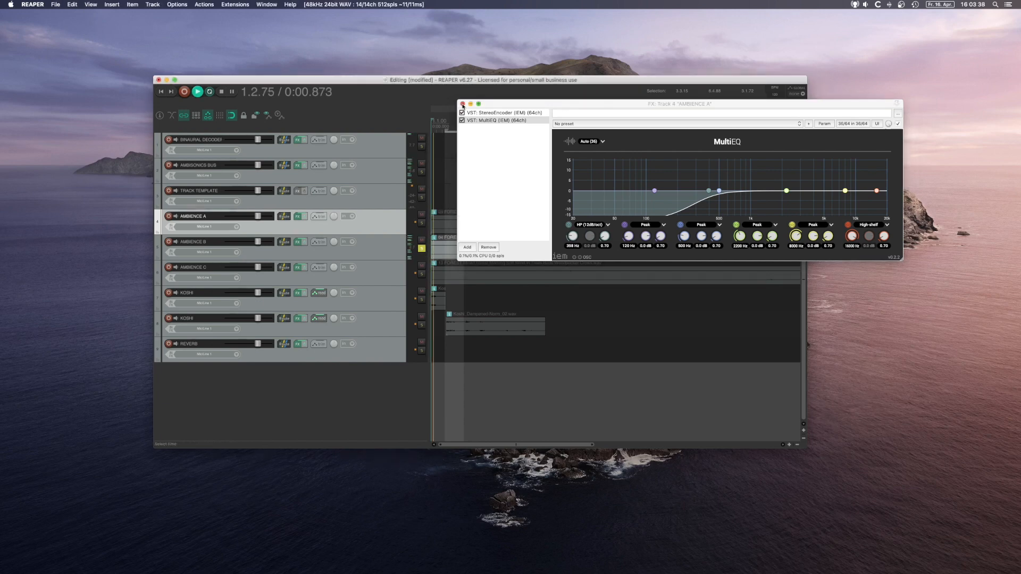
{"action": "left_click", "coordinate": [462, 104]}
{"action": "left_click", "coordinate": [298, 242]}
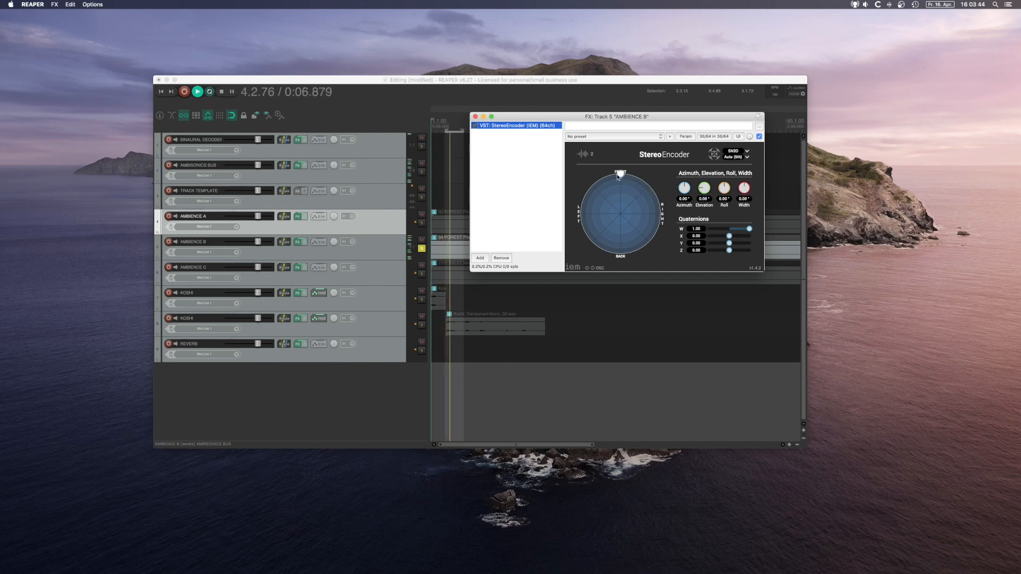
Widen AMBIENCE B's stereo width to about 96° and reset its azimuth and elevation to 0°
{"action": "left_click_drag", "start_coordinate": [620, 174], "coordinate": [621, 177]}
{"action": "left_click_drag", "start_coordinate": [744, 188], "coordinate": [743, 183]}
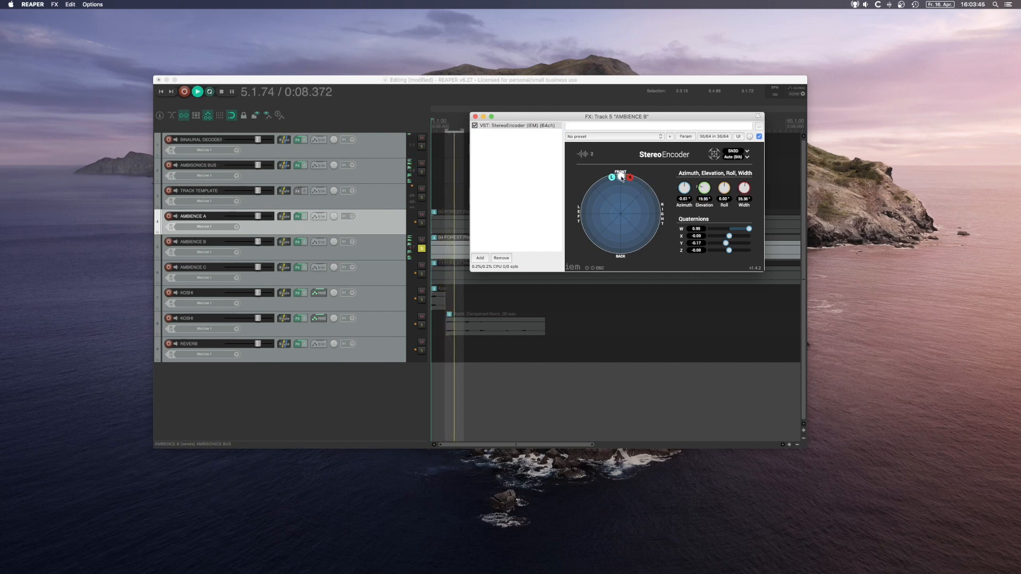
{"action": "double_click", "coordinate": [684, 187]}
{"action": "double_click", "coordinate": [703, 187]}
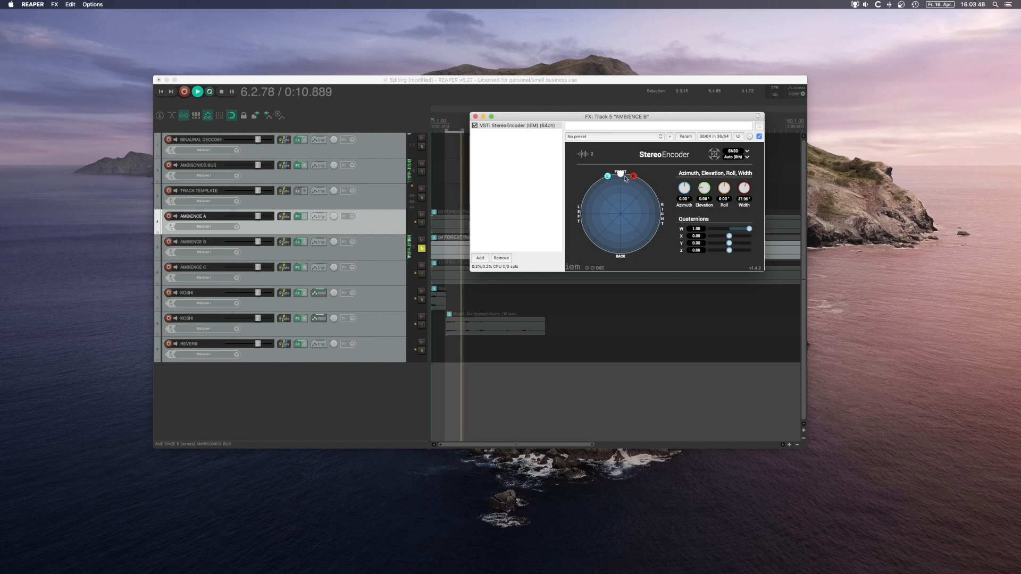
{"action": "scroll", "coordinate": [620, 177], "scroll_direction": "up", "scroll_amount": 5}
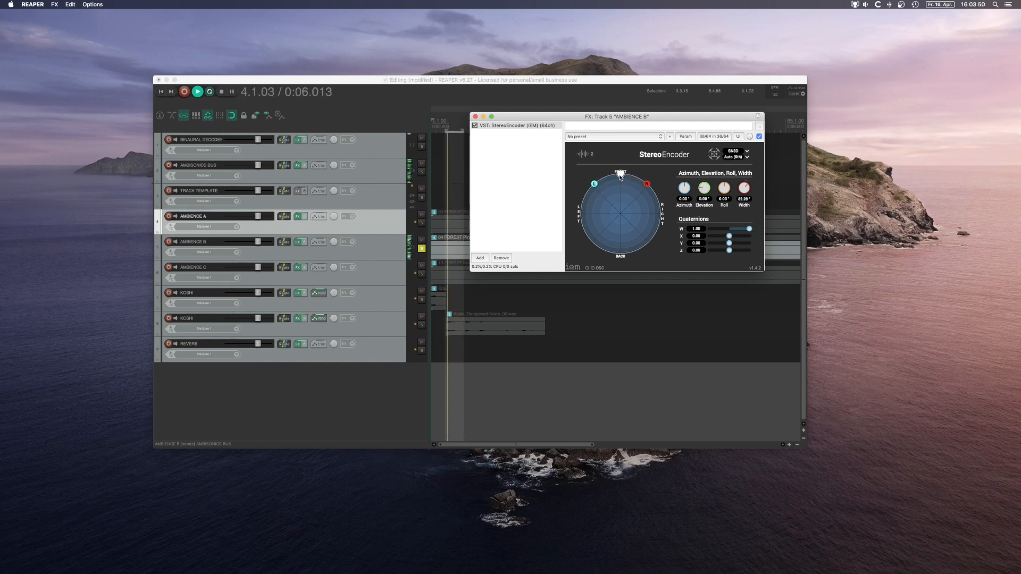
{"action": "scroll", "coordinate": [620, 176], "scroll_direction": "up", "scroll_amount": 4}
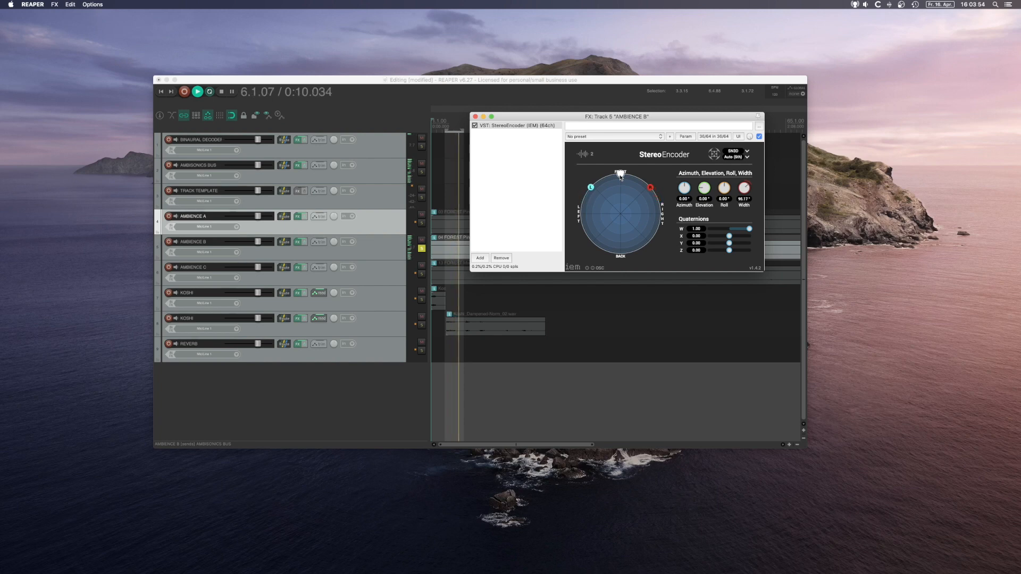
Solo AMBIENCE C, place it behind the listener in StereoEncoder at about 180° azimuth and 13° elevation with a wide stereo image, and close the effects
{"action": "left_click", "coordinate": [421, 273]}
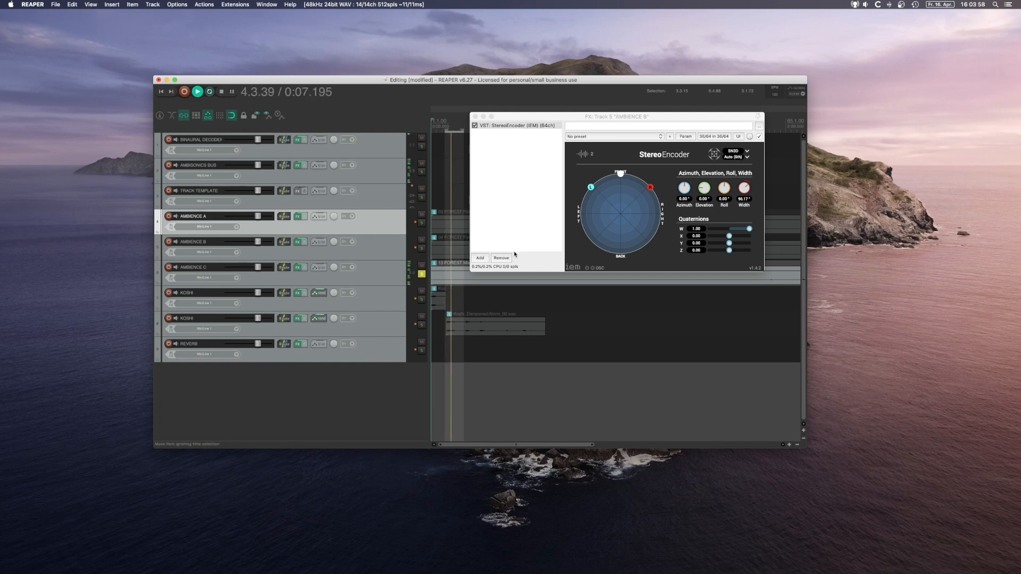
{"action": "left_click", "coordinate": [298, 268]}
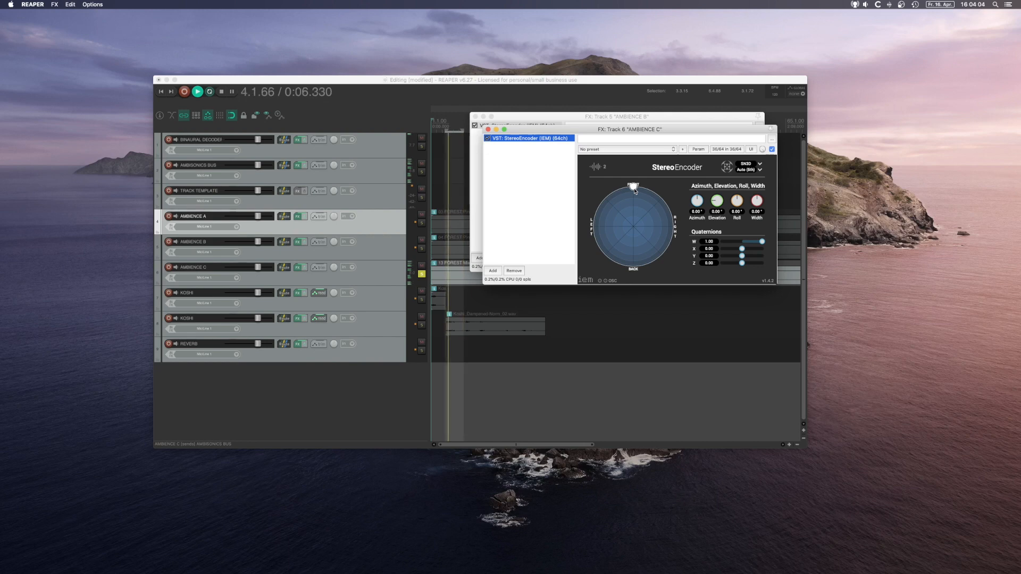
{"action": "left_click", "coordinate": [698, 203]}
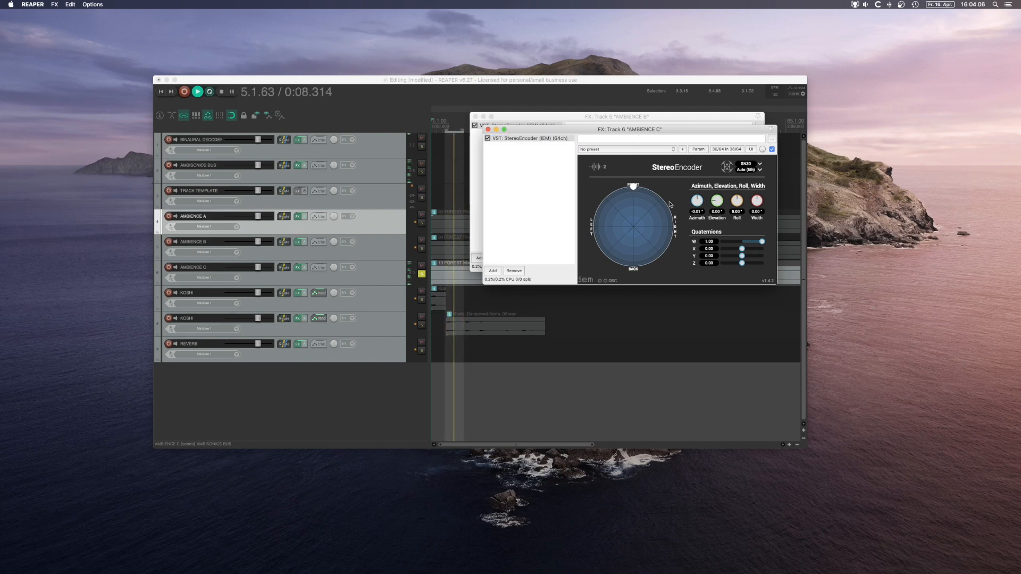
{"action": "left_click_drag", "start_coordinate": [633, 188], "coordinate": [633, 185]}
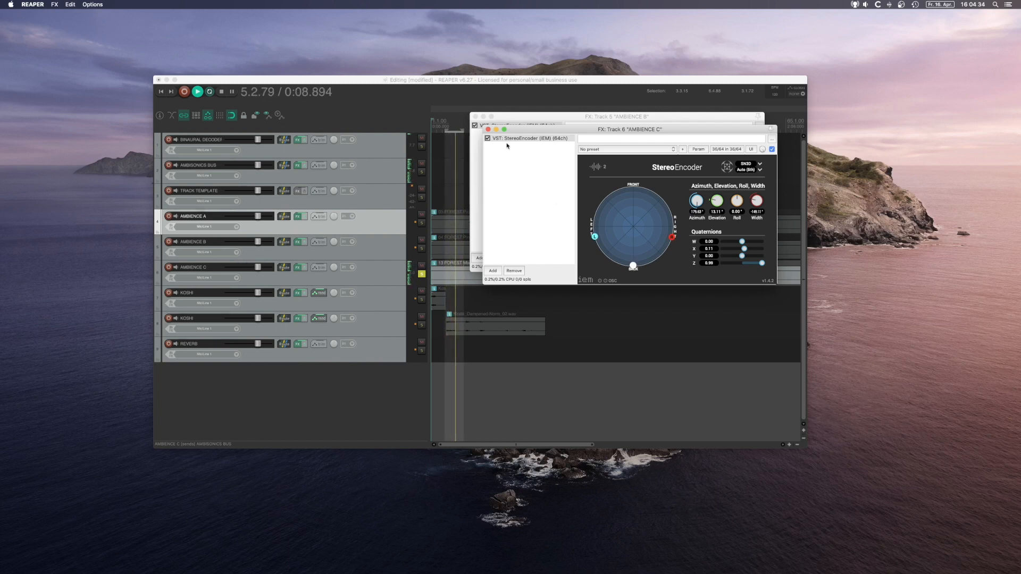
{"action": "left_click", "coordinate": [488, 129]}
{"action": "left_click", "coordinate": [476, 117]}
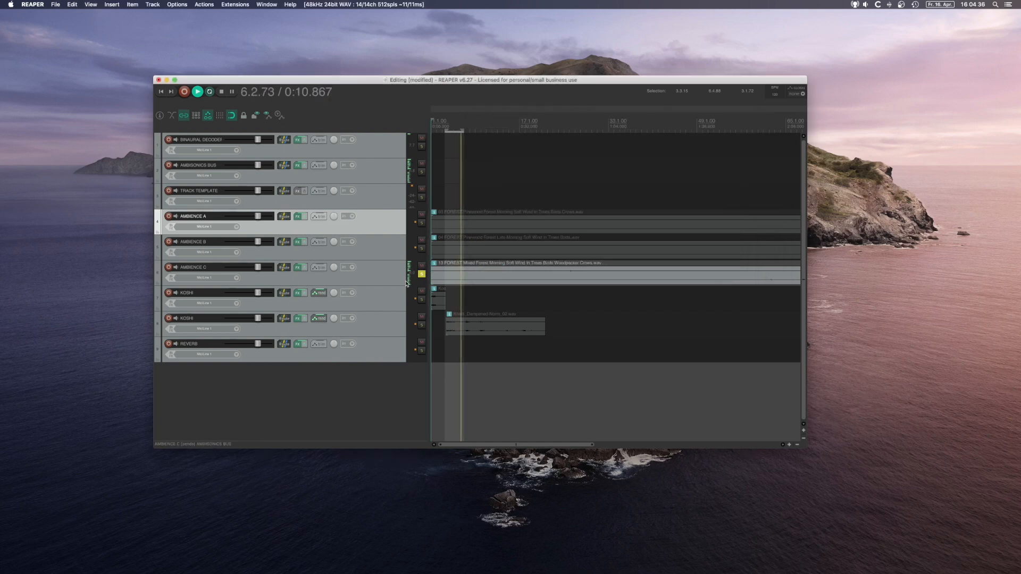
Clear AMBIENCE C's solo, mute both KOSHI tracks, and restart playback of the ambience tracks
{"action": "key", "text": "space"}
{"action": "left_click", "coordinate": [421, 274]}
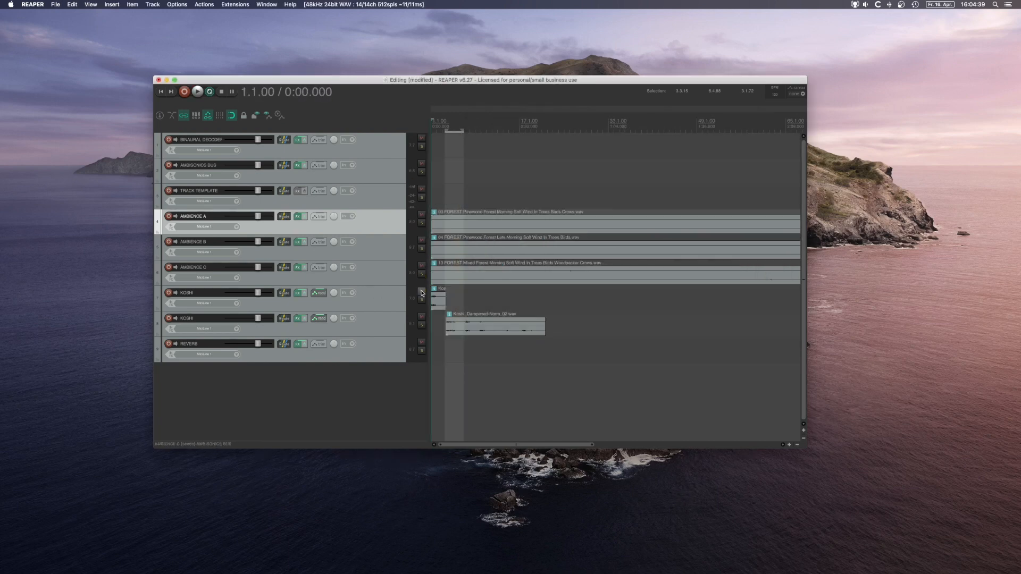
{"action": "left_click", "coordinate": [421, 291]}
{"action": "left_click", "coordinate": [421, 317]}
{"action": "key", "text": "space"}
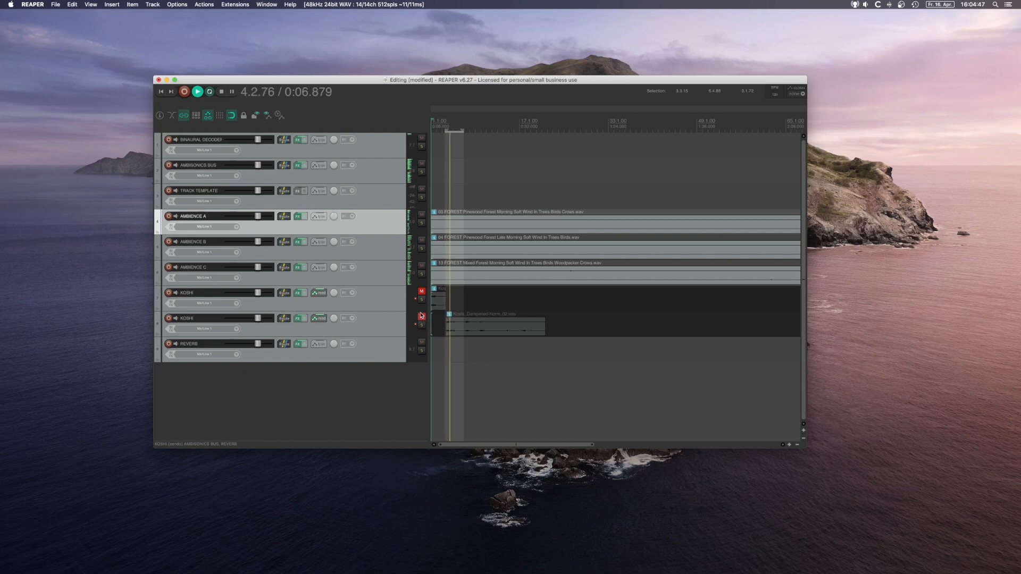
Solo AMBIENCE A, AMBIENCE B and AMBIENCE C one after another during playback to compare their sound
{"action": "left_click", "coordinate": [422, 223]}
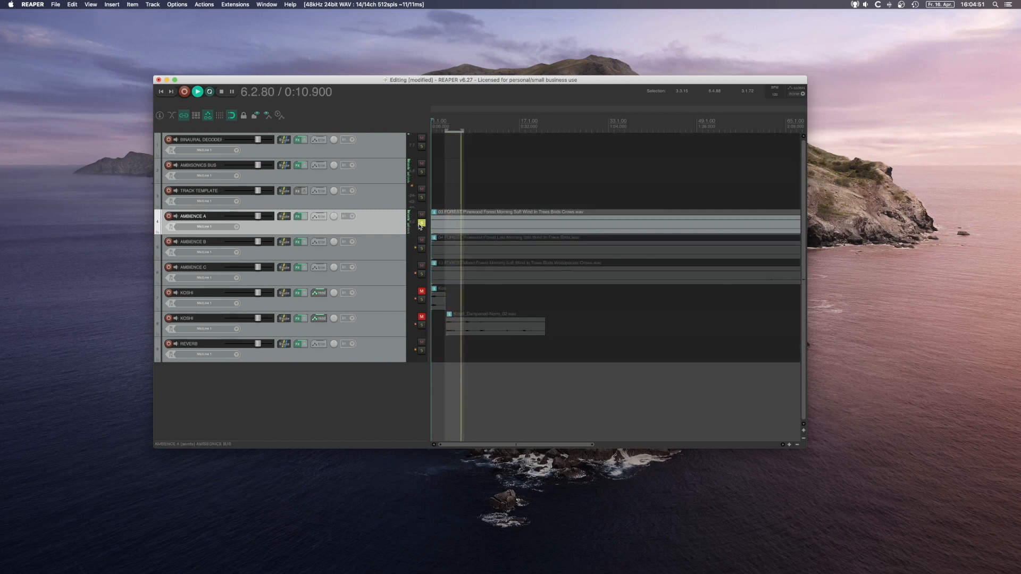
{"action": "left_click", "coordinate": [421, 223]}
{"action": "left_click", "coordinate": [422, 248]}
{"action": "left_click", "coordinate": [422, 248]}
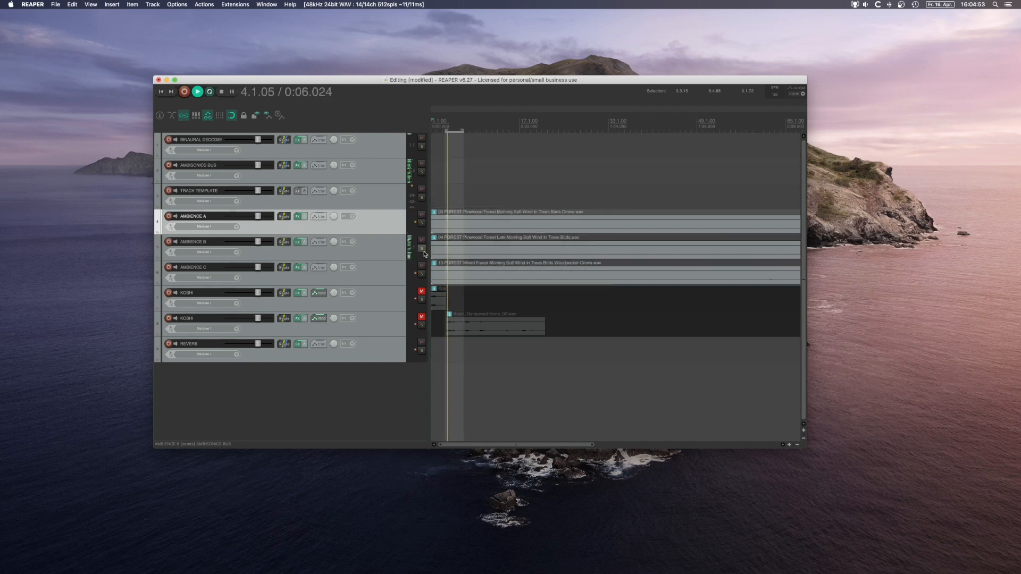
{"action": "left_click", "coordinate": [421, 274]}
{"action": "left_click", "coordinate": [421, 273]}
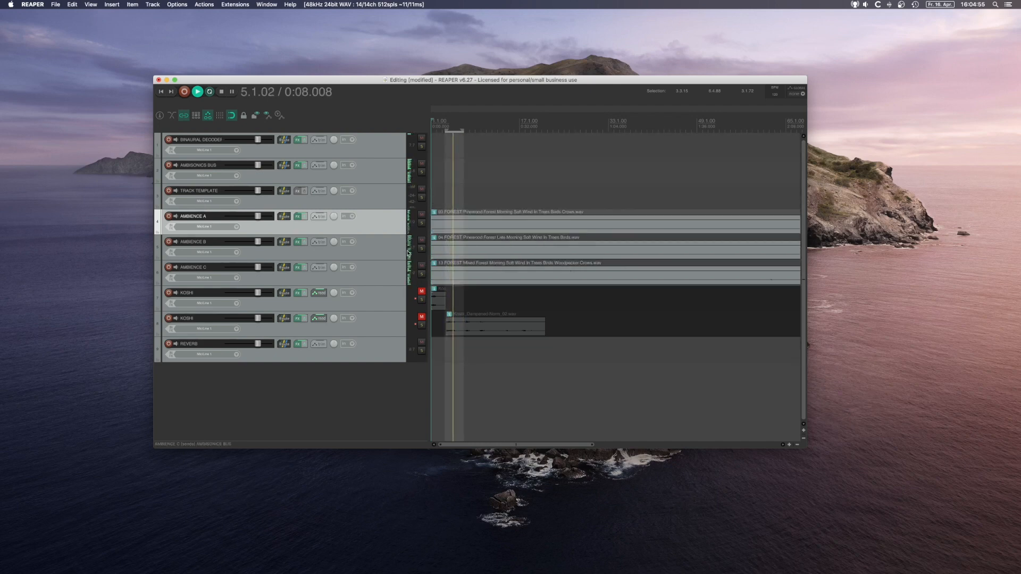
Add MultiEQ to AMBIENCE B, start playback, and raise its high-pass cutoff to about 123 Hz
{"action": "left_click", "coordinate": [300, 243]}
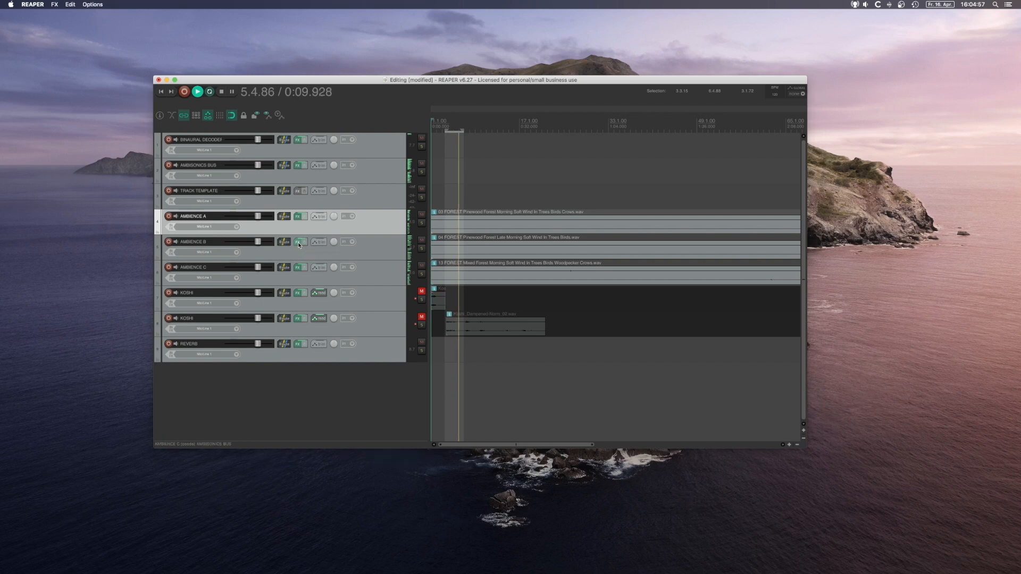
{"action": "left_click", "coordinate": [299, 243]}
{"action": "left_click", "coordinate": [284, 241]}
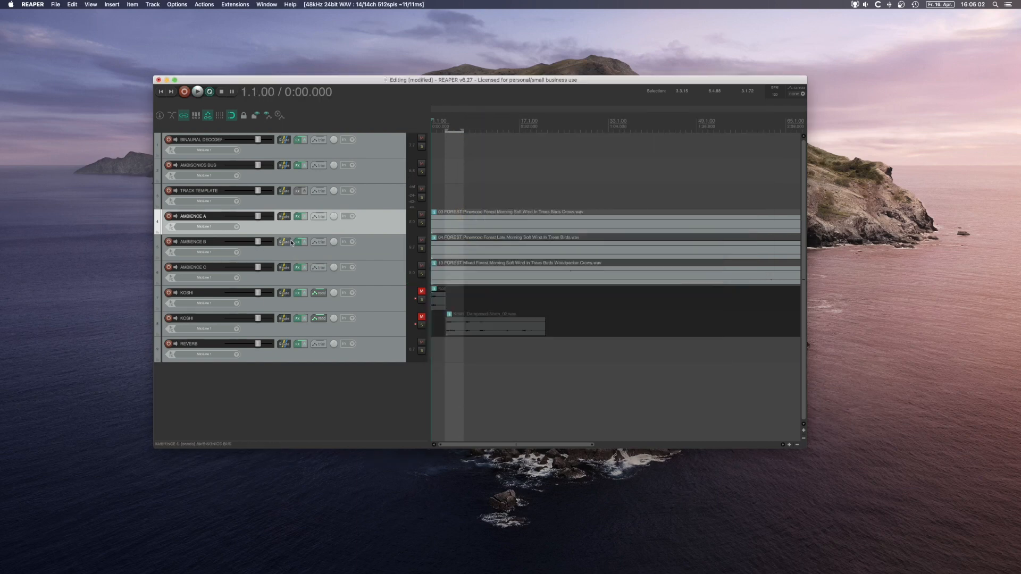
{"action": "left_click", "coordinate": [297, 242]}
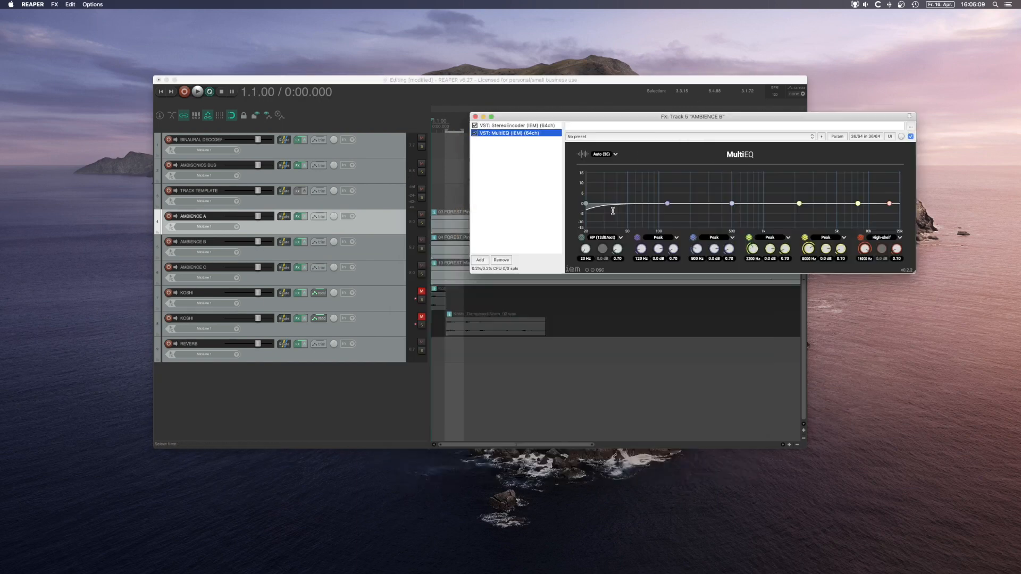
{"action": "key", "text": "space"}
{"action": "mouse_move", "coordinate": [585, 249]}
{"action": "left_mouse_down"}
{"action": "mouse_move", "coordinate": [591, 232]}
{"action": "mouse_move", "coordinate": [586, 246]}
{"action": "left_mouse_up"}
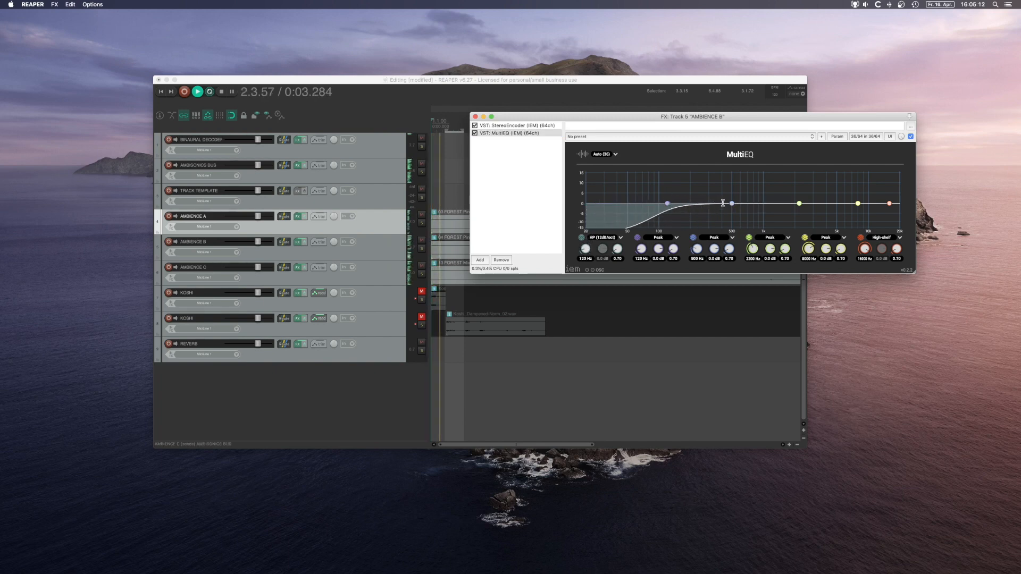
Cut AMBIENCE B by a few decibels around 533 Hz with a narrower peak band in MultiEQ, and close its effects
{"action": "mouse_move", "coordinate": [732, 203]}
{"action": "left_mouse_down"}
{"action": "mouse_move", "coordinate": [686, 169]}
{"action": "mouse_move", "coordinate": [710, 218]}
{"action": "mouse_move", "coordinate": [729, 192]}
{"action": "mouse_move", "coordinate": [692, 187]}
{"action": "mouse_move", "coordinate": [736, 209]}
{"action": "left_mouse_up"}
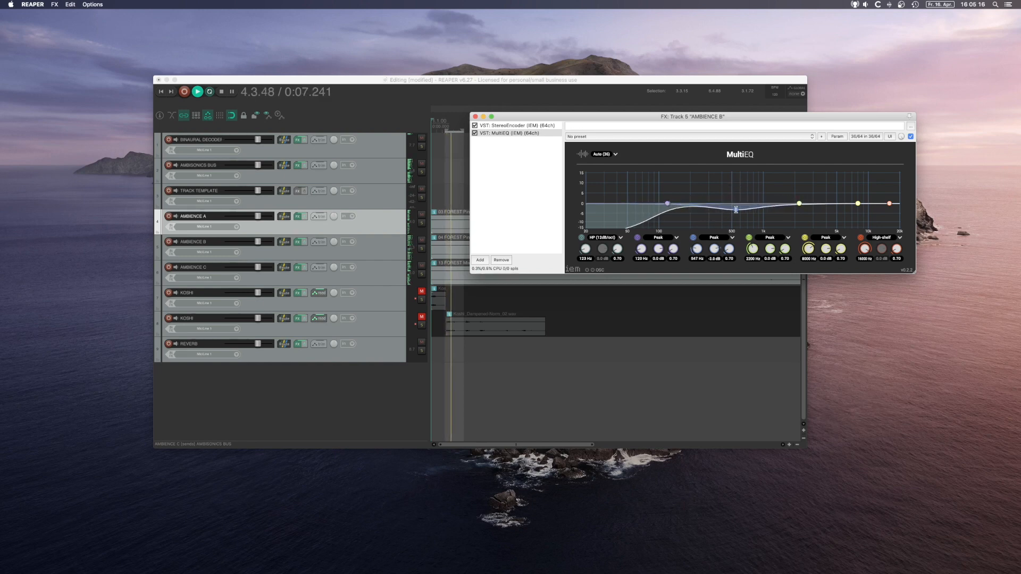
{"action": "scroll", "coordinate": [736, 209], "scroll_direction": "down", "scroll_amount": 3}
{"action": "scroll", "coordinate": [736, 209], "scroll_direction": "up", "scroll_amount": 8}
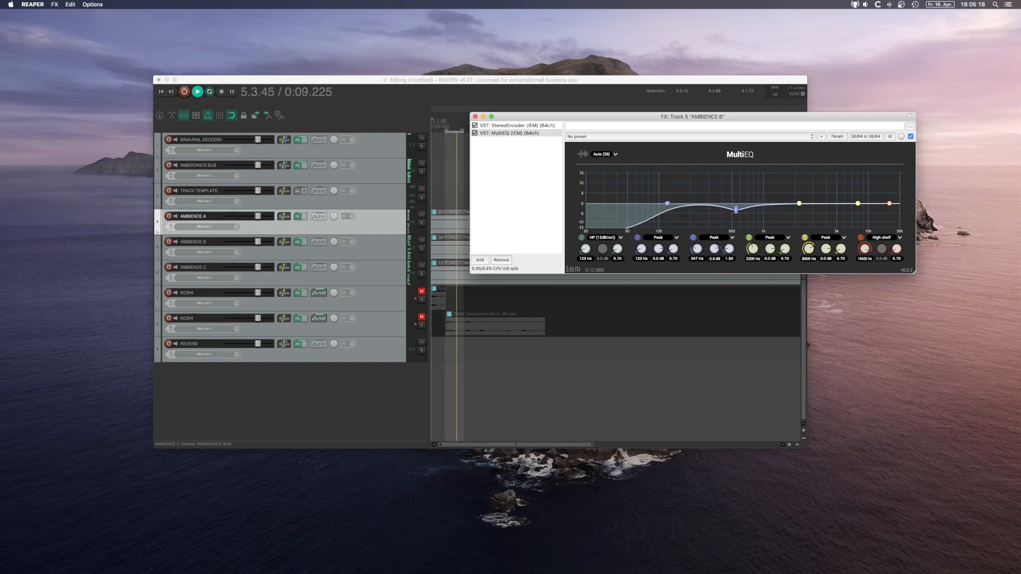
{"action": "scroll", "coordinate": [736, 209], "scroll_direction": "up", "scroll_amount": 3}
{"action": "mouse_move", "coordinate": [736, 200]}
{"action": "left_mouse_down"}
{"action": "mouse_move", "coordinate": [679, 169]}
{"action": "mouse_move", "coordinate": [751, 173]}
{"action": "mouse_move", "coordinate": [683, 174]}
{"action": "mouse_move", "coordinate": [738, 185]}
{"action": "mouse_move", "coordinate": [735, 211]}
{"action": "left_mouse_up"}
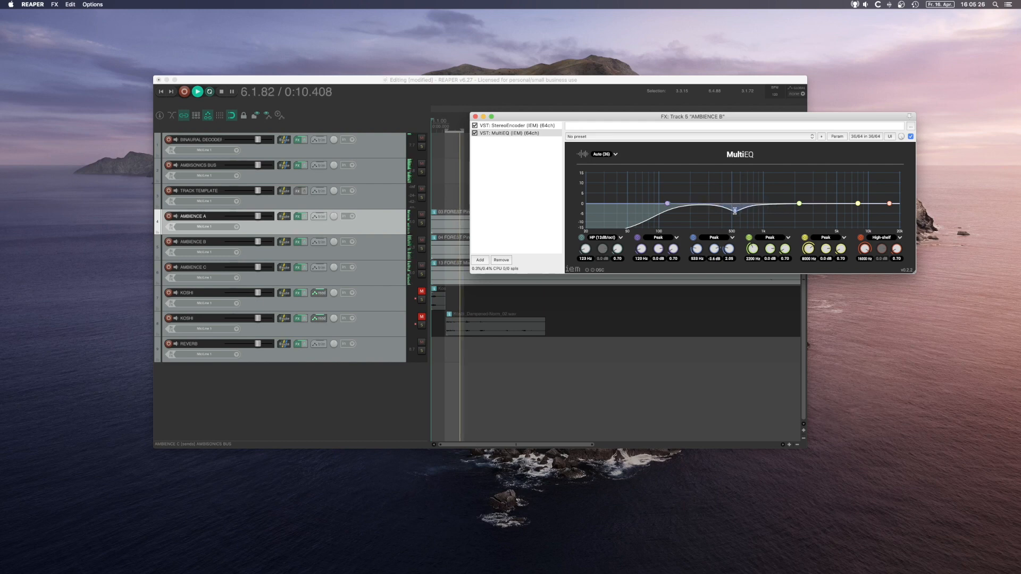
{"action": "left_click", "coordinate": [475, 116]}
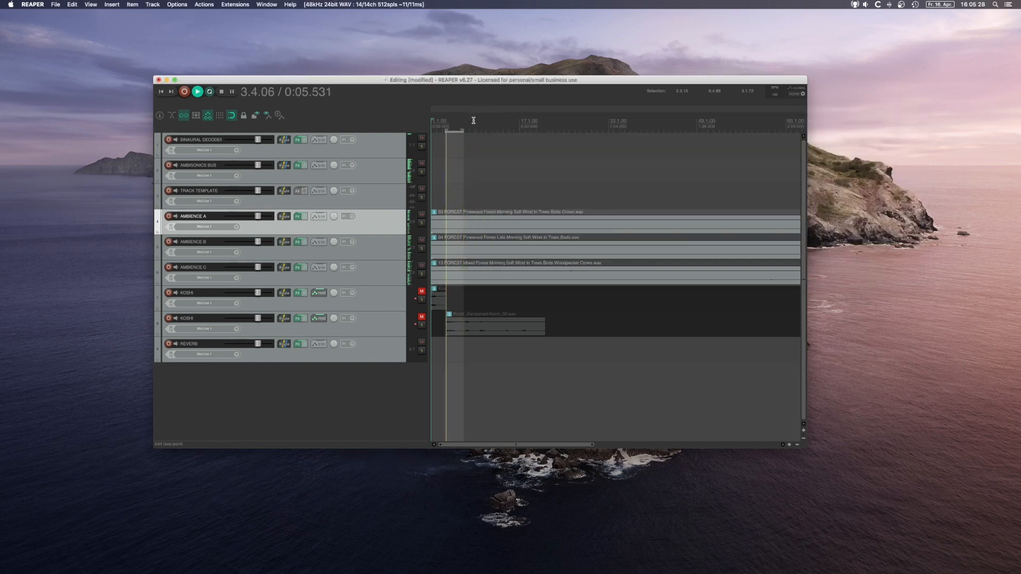
Add MultiEQ after StereoEncoder on AMBIENCE C
{"action": "left_click", "coordinate": [297, 267]}
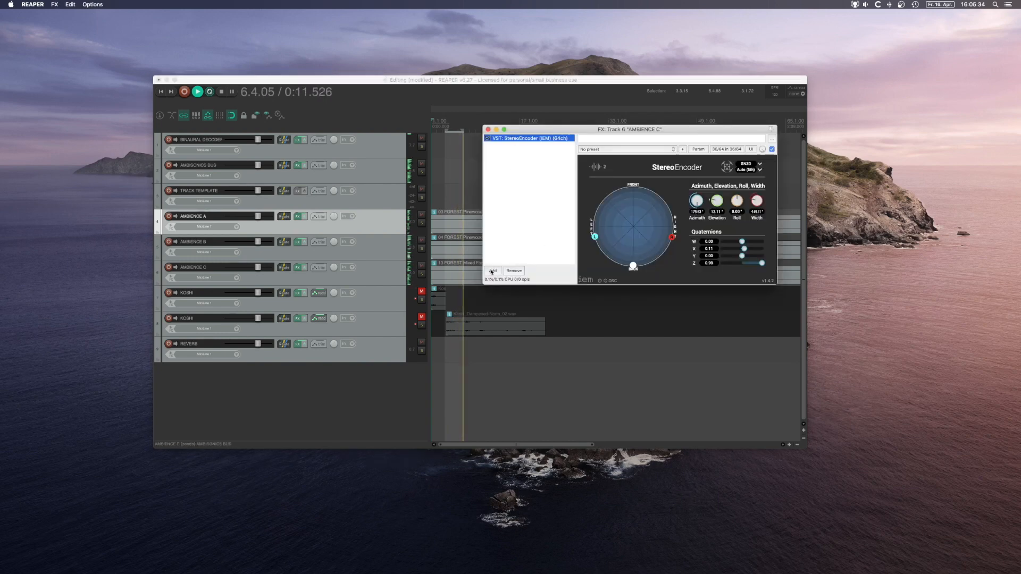
{"action": "double_click", "coordinate": [507, 258]}
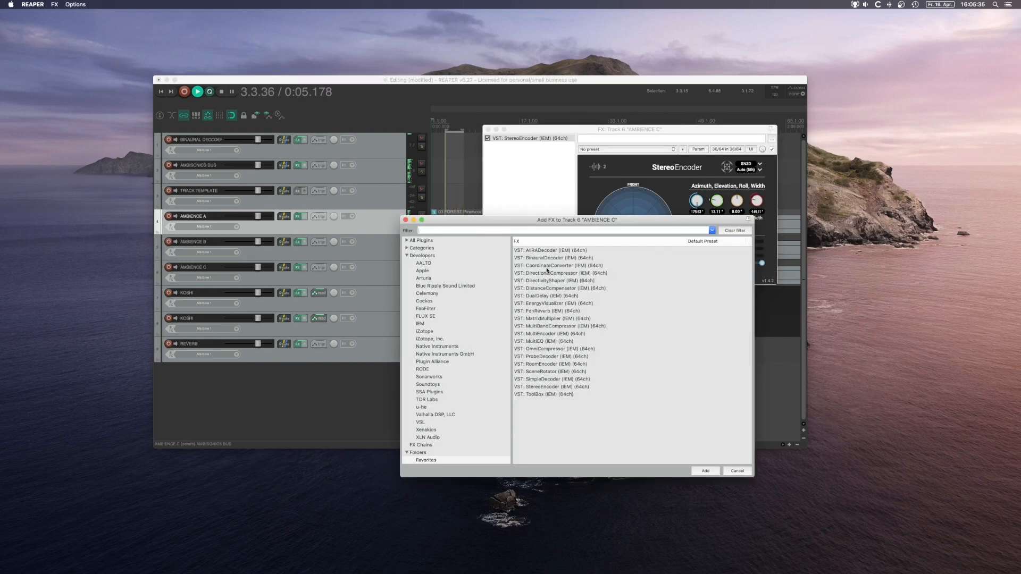
{"action": "left_click", "coordinate": [554, 342]}
{"action": "double_click", "coordinate": [554, 342]}
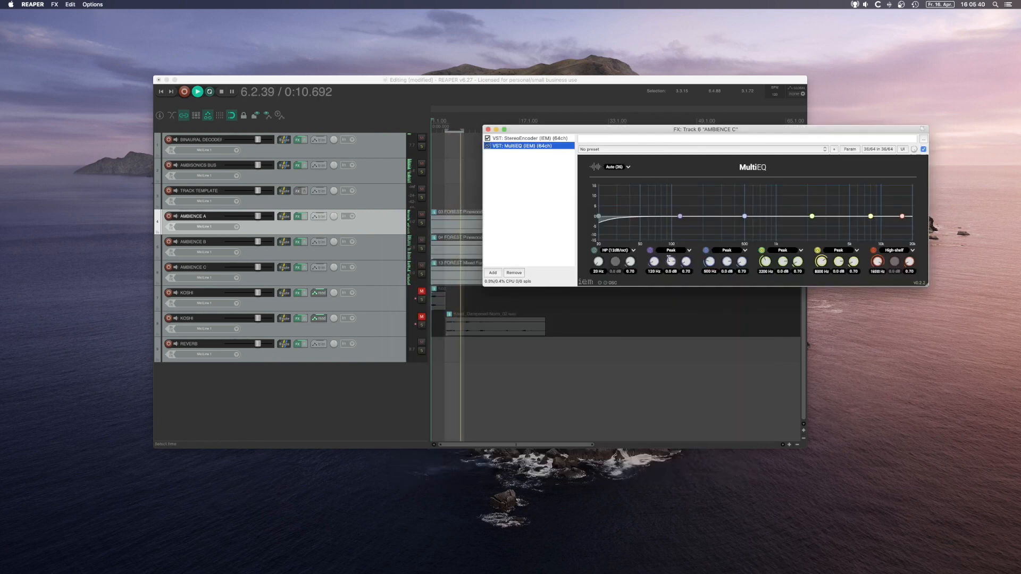
Cut AMBIENCE C by about 4.8 dB at 140 Hz, raise its high-pass cutoff to about 113 Hz, and continue playback past the loop
{"action": "mouse_move", "coordinate": [680, 217]}
{"action": "left_mouse_down"}
{"action": "mouse_move", "coordinate": [686, 181]}
{"action": "mouse_move", "coordinate": [736, 183]}
{"action": "mouse_move", "coordinate": [740, 192]}
{"action": "mouse_move", "coordinate": [686, 226]}
{"action": "left_mouse_up"}
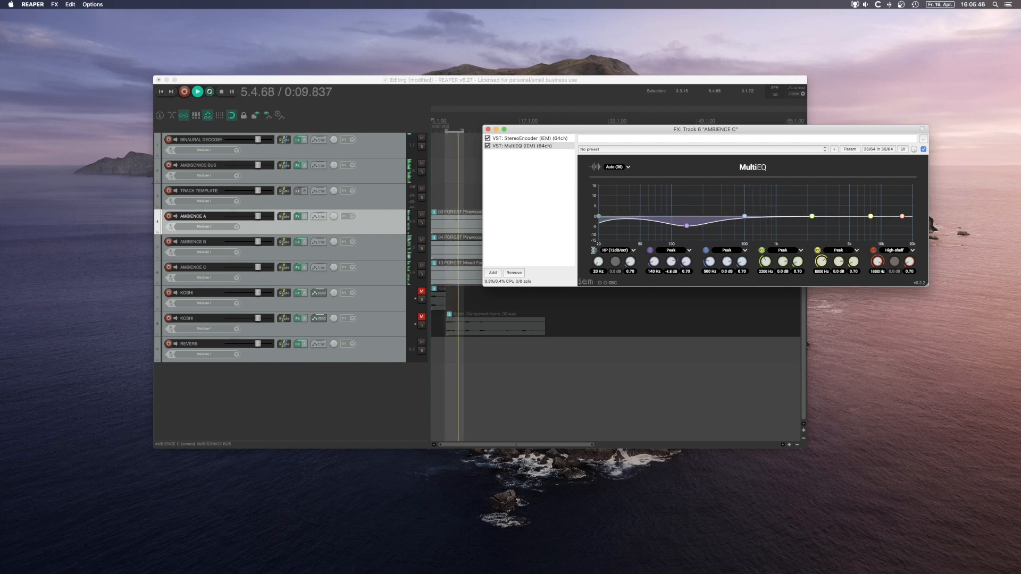
{"action": "left_click_drag", "start_coordinate": [598, 262], "coordinate": [599, 253]}
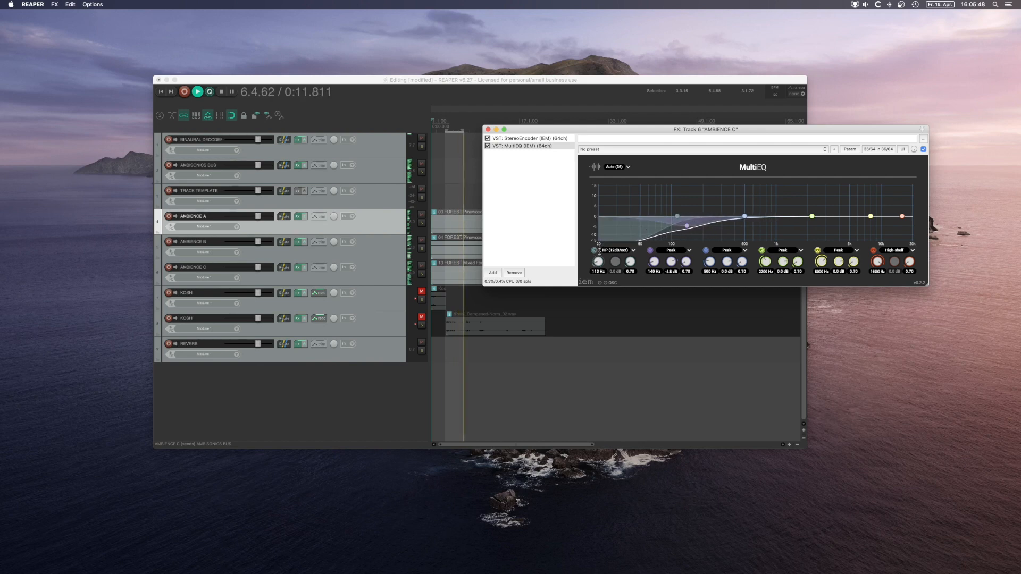
{"action": "left_click", "coordinate": [464, 143]}
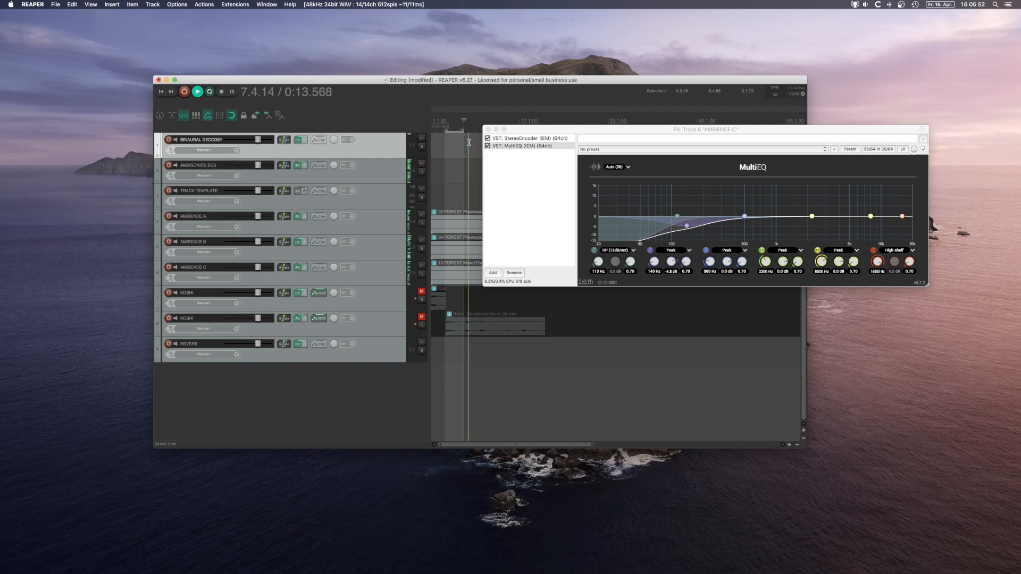
{"action": "left_click", "coordinate": [488, 130]}
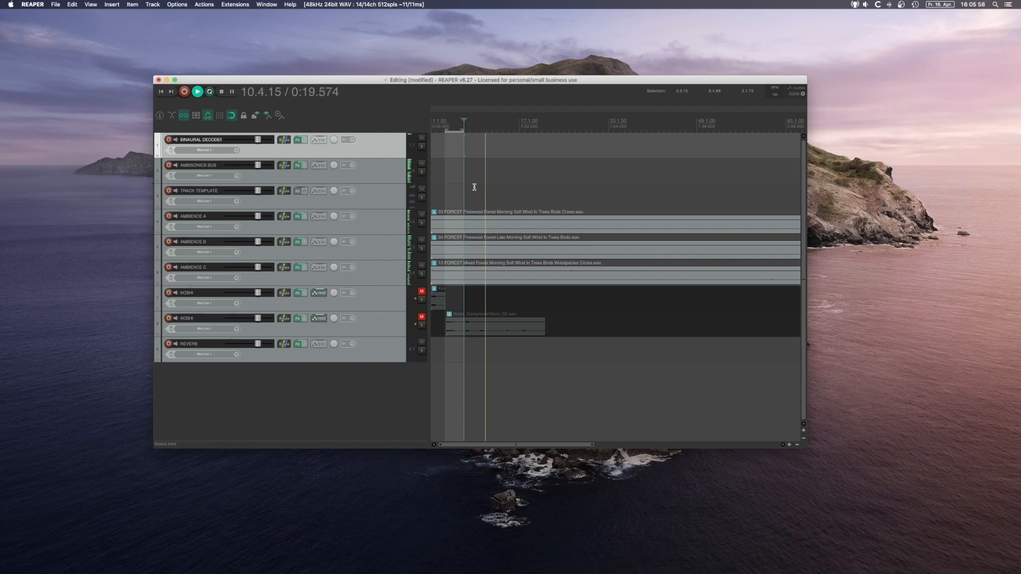
Compare the equalized ambience tracks by soloing A, B and C in turn and B once more during playback
{"action": "left_click", "coordinate": [421, 223]}
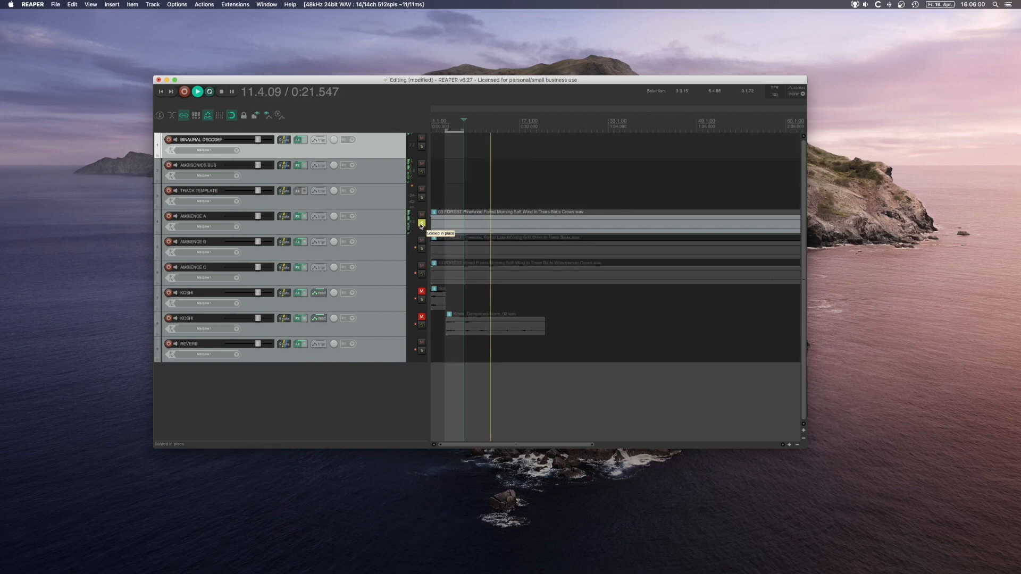
{"action": "left_click", "coordinate": [422, 224]}
{"action": "left_click", "coordinate": [422, 249]}
{"action": "left_click", "coordinate": [422, 249]}
{"action": "left_click", "coordinate": [422, 274]}
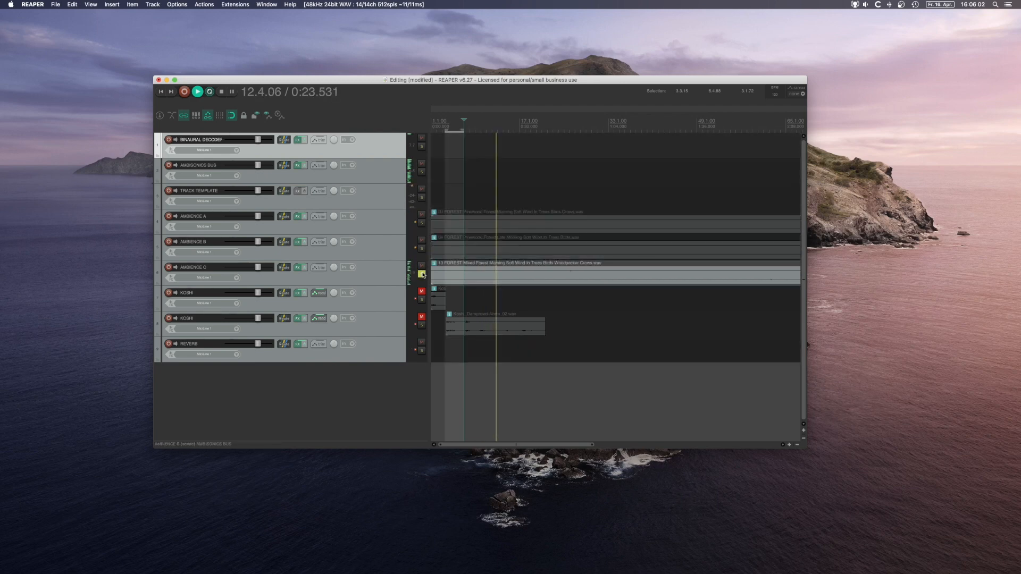
{"action": "left_click", "coordinate": [422, 273]}
{"action": "left_click", "coordinate": [422, 249]}
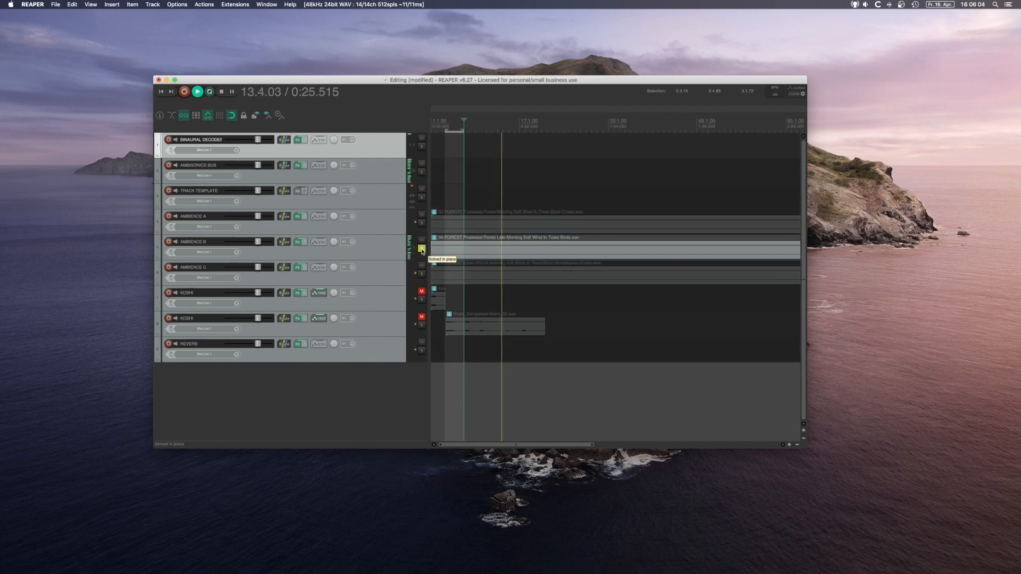
{"action": "left_click", "coordinate": [421, 248]}
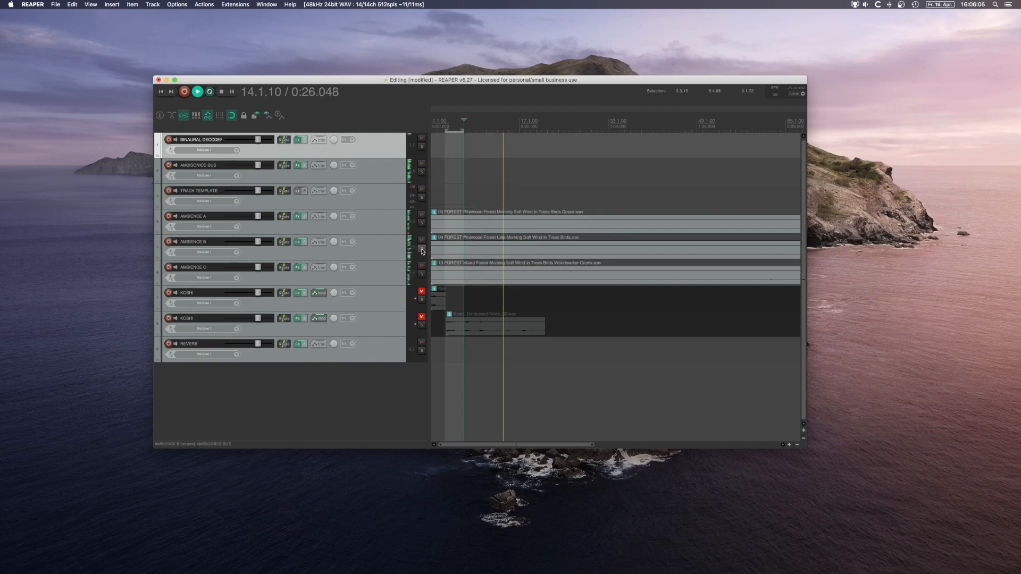
Deepen AMBIENCE B's MultiEQ peak cut to about 4.5 dB at 484 Hz and raise its high-pass cutoff to about 360 Hz
{"action": "left_click", "coordinate": [300, 242]}
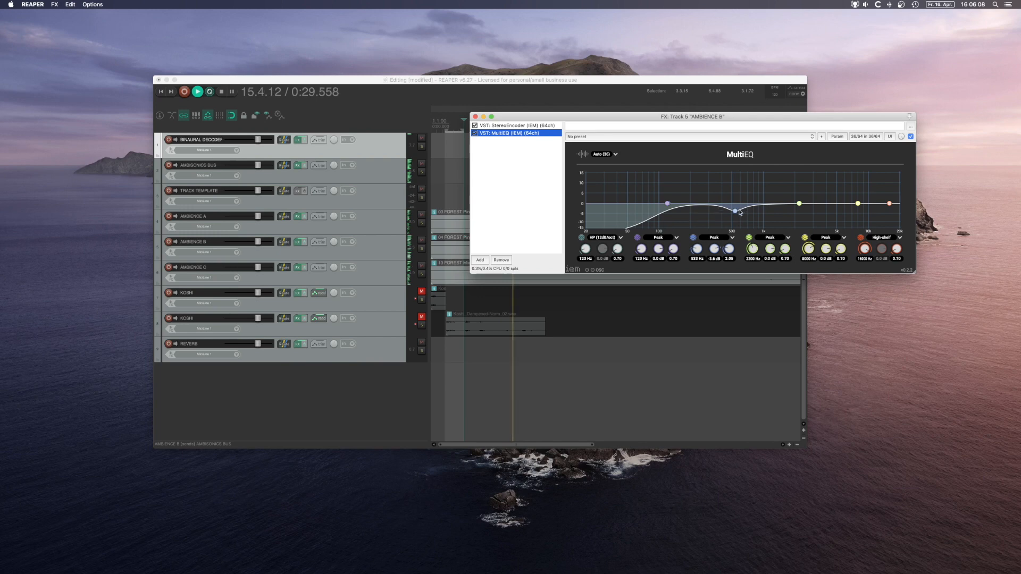
{"action": "mouse_move", "coordinate": [735, 211]}
{"action": "left_mouse_down"}
{"action": "mouse_move", "coordinate": [749, 164]}
{"action": "mouse_move", "coordinate": [688, 160]}
{"action": "mouse_move", "coordinate": [731, 214]}
{"action": "left_mouse_up"}
{"action": "left_click_drag", "start_coordinate": [586, 249], "coordinate": [589, 244]}
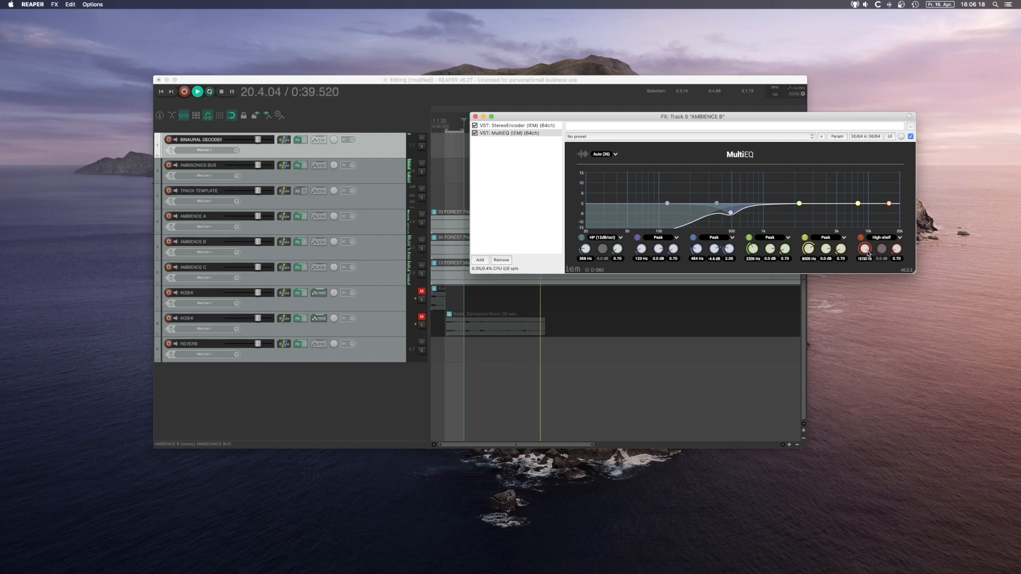
Lower AMBIENCE B's high shelf slightly from about 11 kHz, stop playback, and close its effects
{"action": "left_click_drag", "start_coordinate": [867, 251], "coordinate": [897, 257]}
{"action": "mouse_move", "coordinate": [874, 211]}
{"action": "left_mouse_down"}
{"action": "mouse_move", "coordinate": [867, 178]}
{"action": "mouse_move", "coordinate": [874, 210]}
{"action": "left_mouse_up"}
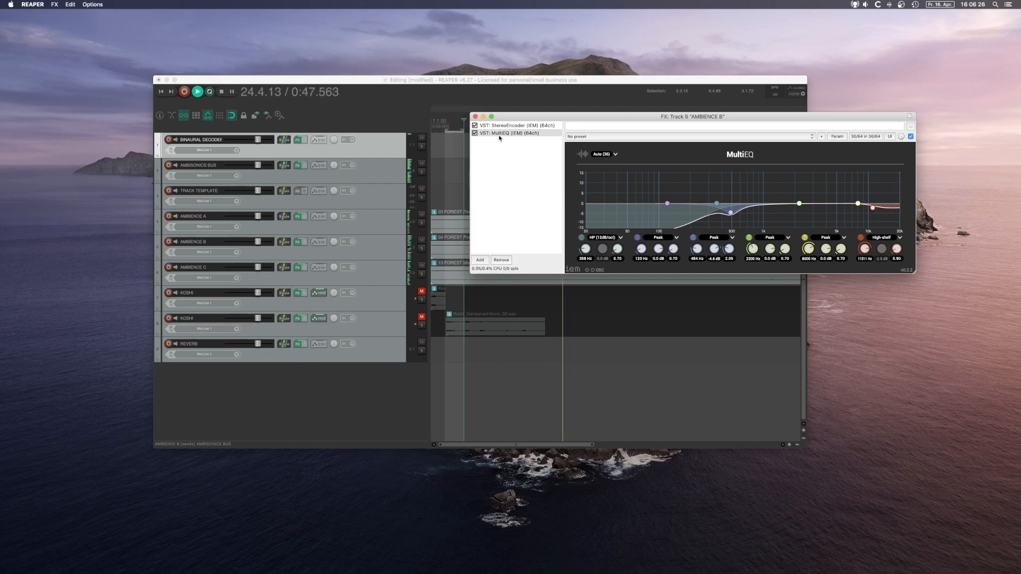
{"action": "key", "text": "space"}
{"action": "left_click", "coordinate": [476, 117]}
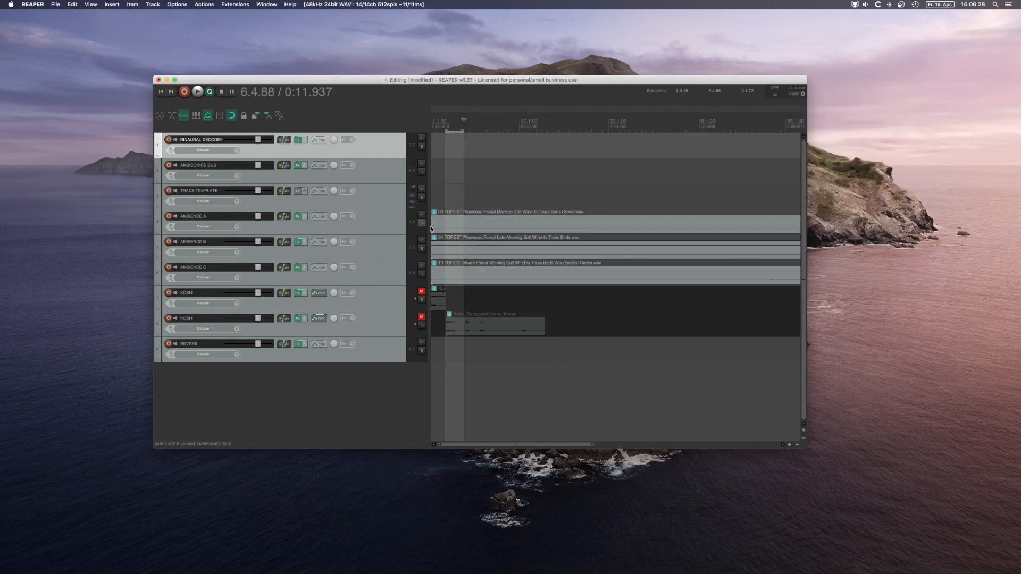
Audition AMBIENCE A soloed and cut a narrow MultiEQ peak of about 2.8 dB near 10 kHz with Q 2.95, closing its effects
{"action": "left_click", "coordinate": [298, 217]}
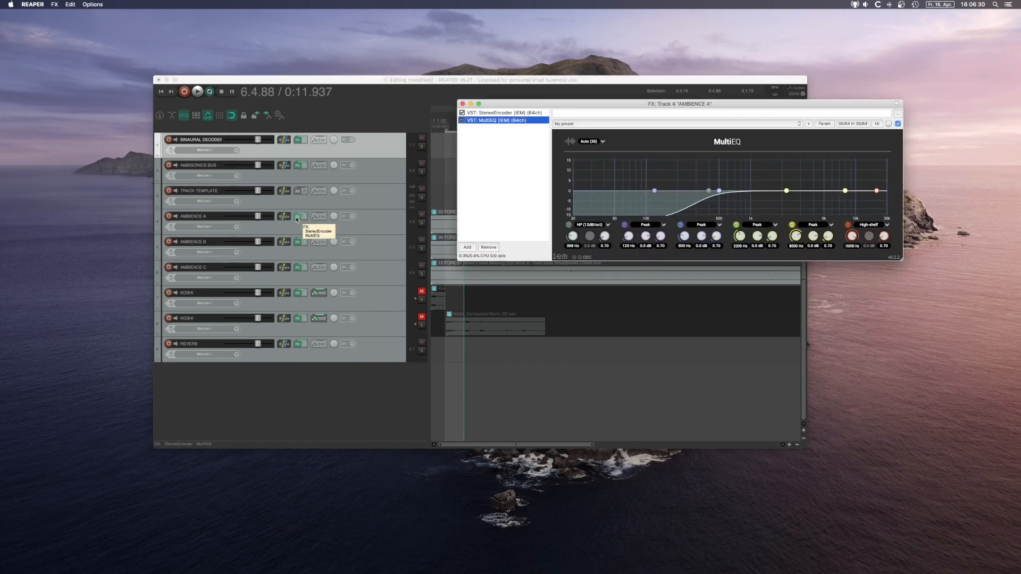
{"action": "key", "text": "space"}
{"action": "left_click", "coordinate": [423, 224]}
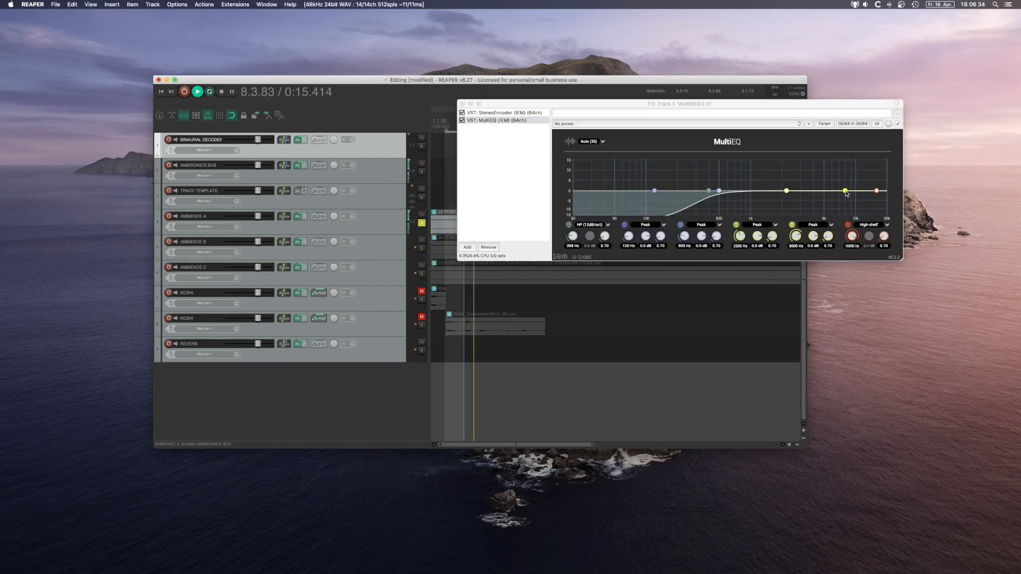
{"action": "left_click_drag", "start_coordinate": [845, 191], "coordinate": [856, 174]}
{"action": "scroll", "coordinate": [856, 174], "scroll_direction": "up", "scroll_amount": 10}
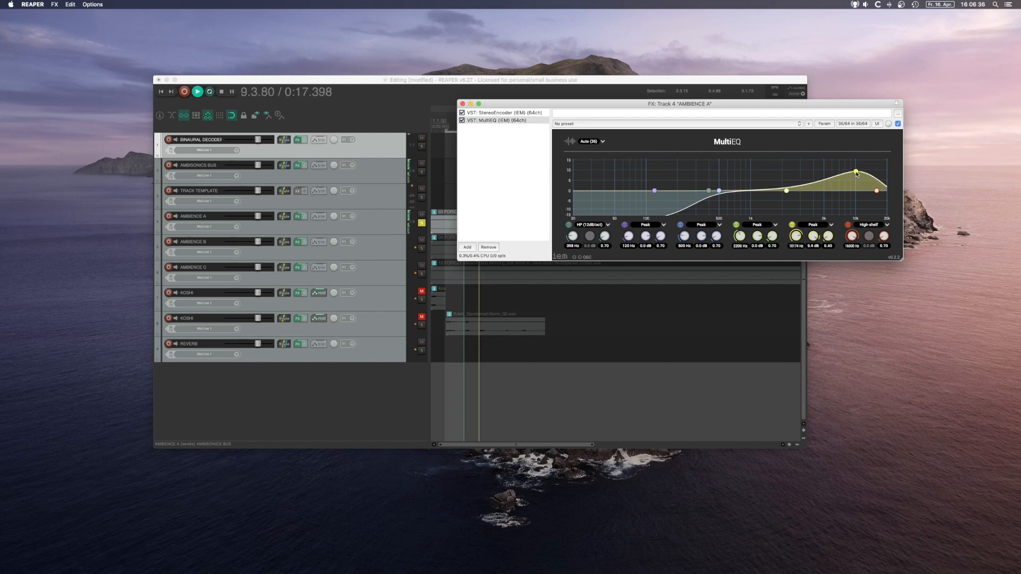
{"action": "scroll", "coordinate": [855, 174], "scroll_direction": "up", "scroll_amount": 5}
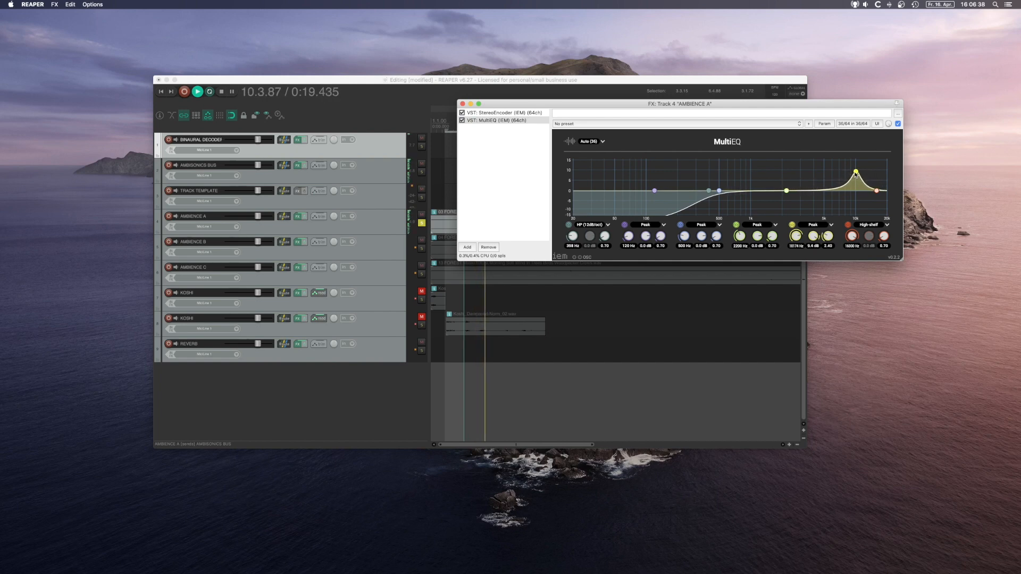
{"action": "left_click_drag", "start_coordinate": [856, 174], "coordinate": [857, 196]}
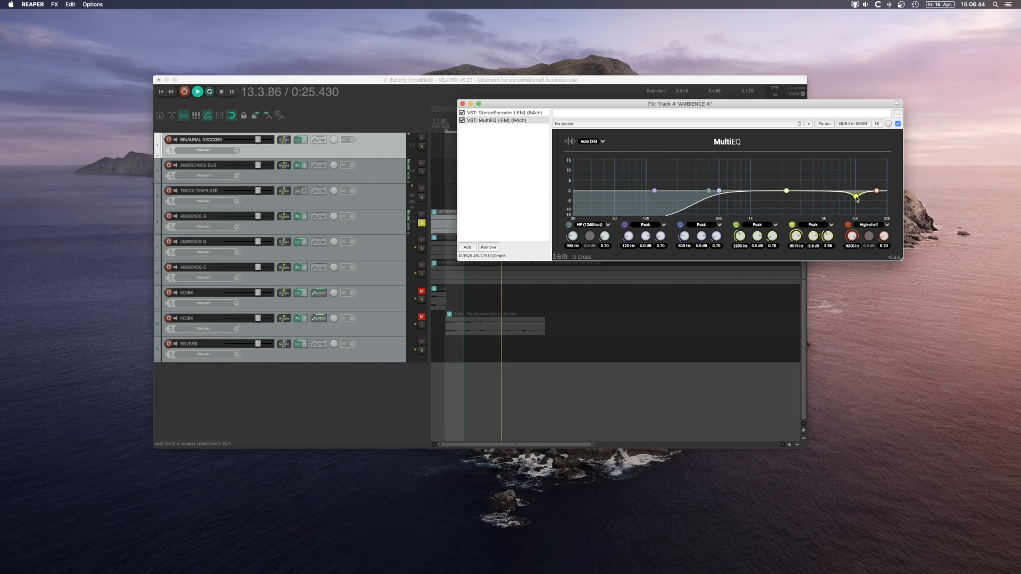
{"action": "left_click", "coordinate": [462, 104]}
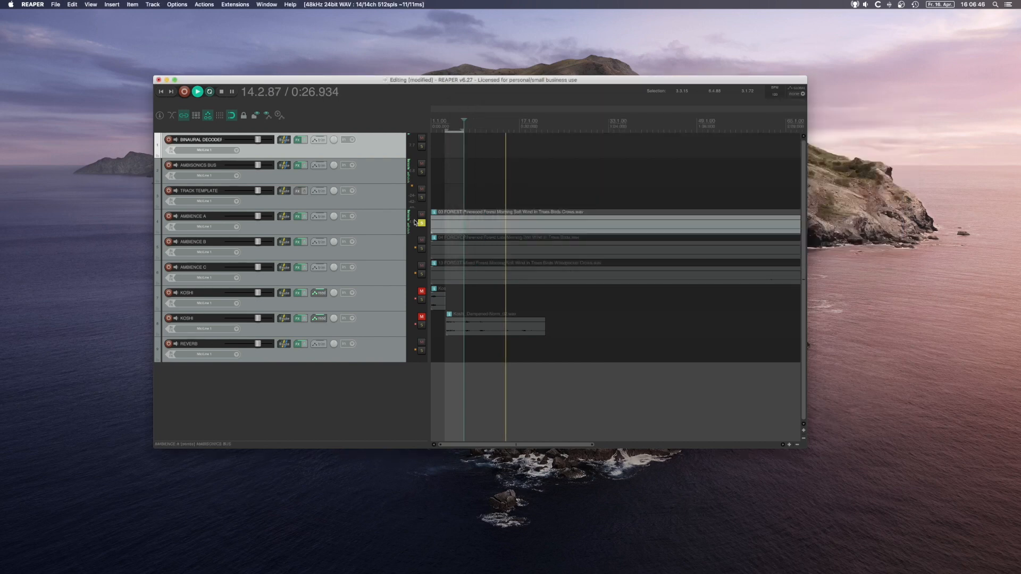
Solo AMBIENCE C and cut its MultiEQ mid peak by about 7.2 dB at 994 Hz with Q 1.85
{"action": "left_click", "coordinate": [421, 274]}
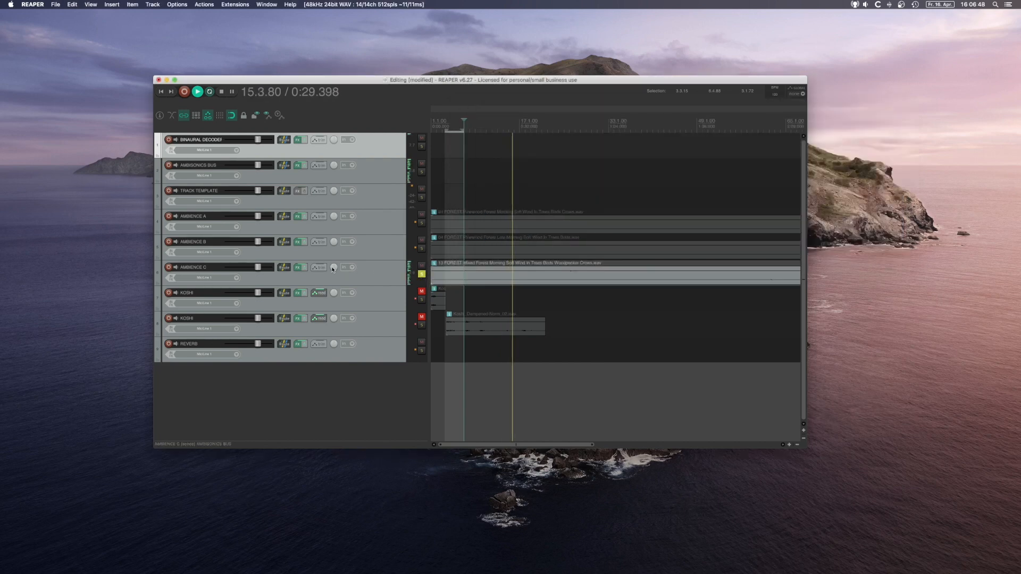
{"action": "left_click", "coordinate": [298, 268]}
{"action": "left_click_drag", "start_coordinate": [812, 215], "coordinate": [779, 187]}
{"action": "scroll", "coordinate": [779, 188], "scroll_direction": "down", "scroll_amount": 5}
{"action": "scroll", "coordinate": [779, 190], "scroll_direction": "up", "scroll_amount": 8}
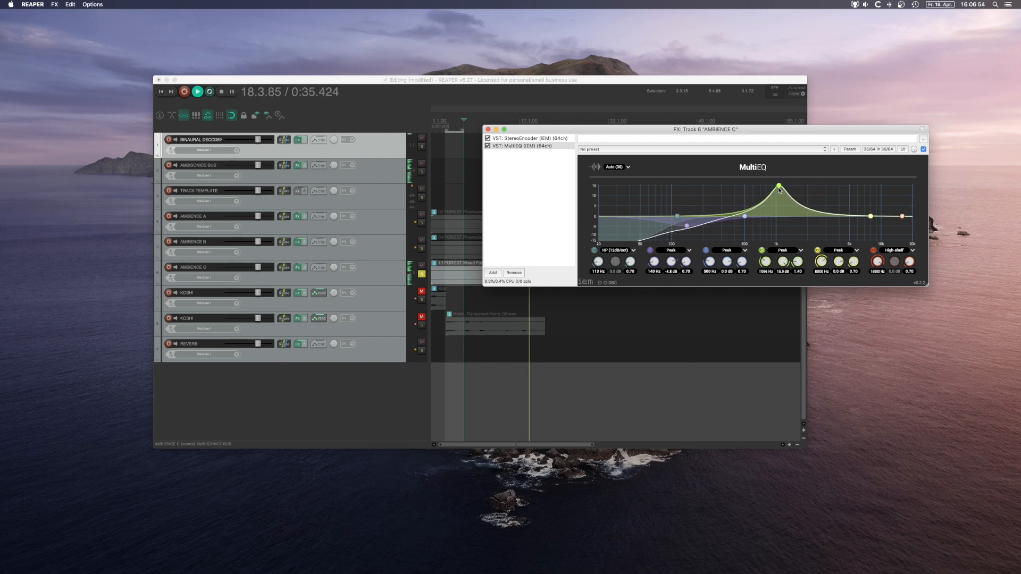
{"action": "left_click_drag", "start_coordinate": [779, 189], "coordinate": [777, 230]}
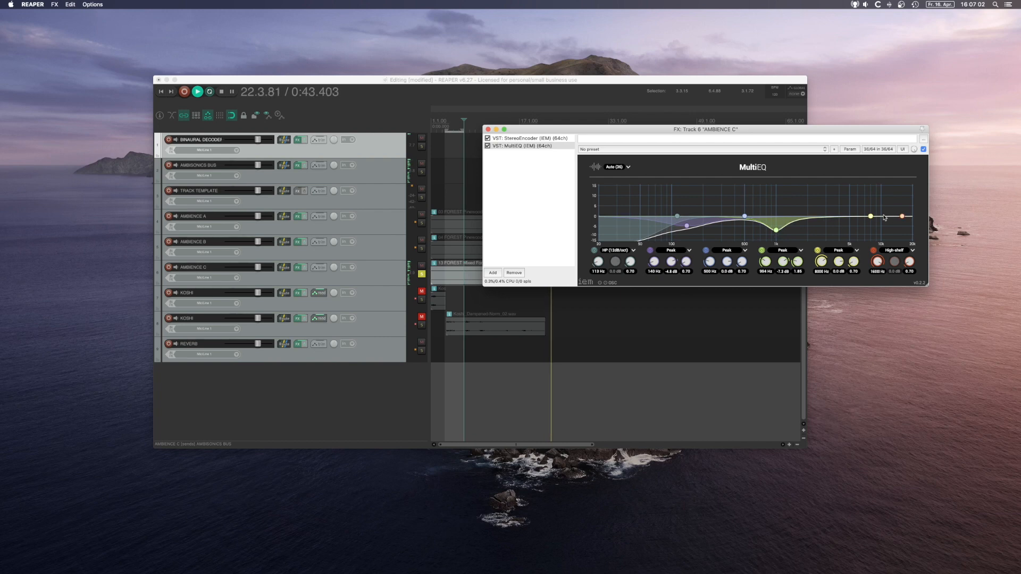
Cut AMBIENCE C's upper peak by about 1.8 dB near 4.8 kHz with a narrow Q, close its effects and clear its solo
{"action": "left_click_drag", "start_coordinate": [870, 216], "coordinate": [841, 201]}
{"action": "scroll", "coordinate": [841, 201], "scroll_direction": "down", "scroll_amount": 3}
{"action": "scroll", "coordinate": [841, 201], "scroll_direction": "up", "scroll_amount": 5}
{"action": "scroll", "coordinate": [842, 201], "scroll_direction": "up", "scroll_amount": 6}
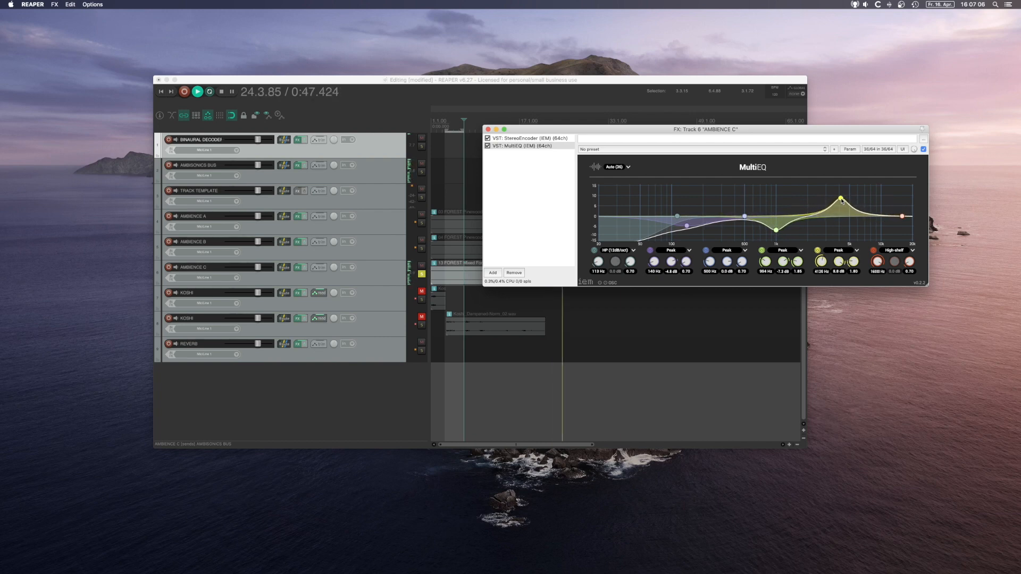
{"action": "left_click_drag", "start_coordinate": [842, 201], "coordinate": [849, 222]}
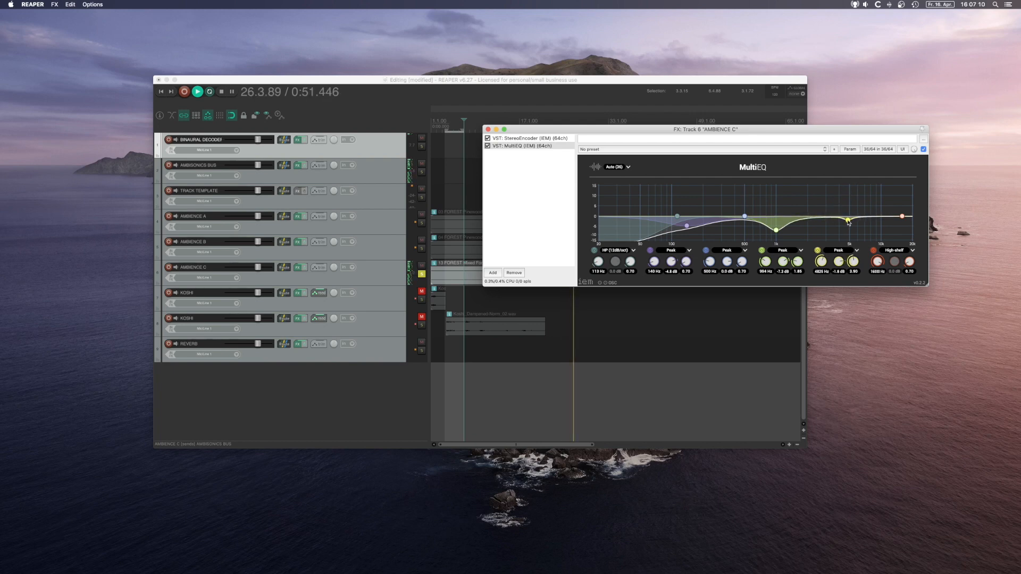
{"action": "left_click", "coordinate": [488, 129]}
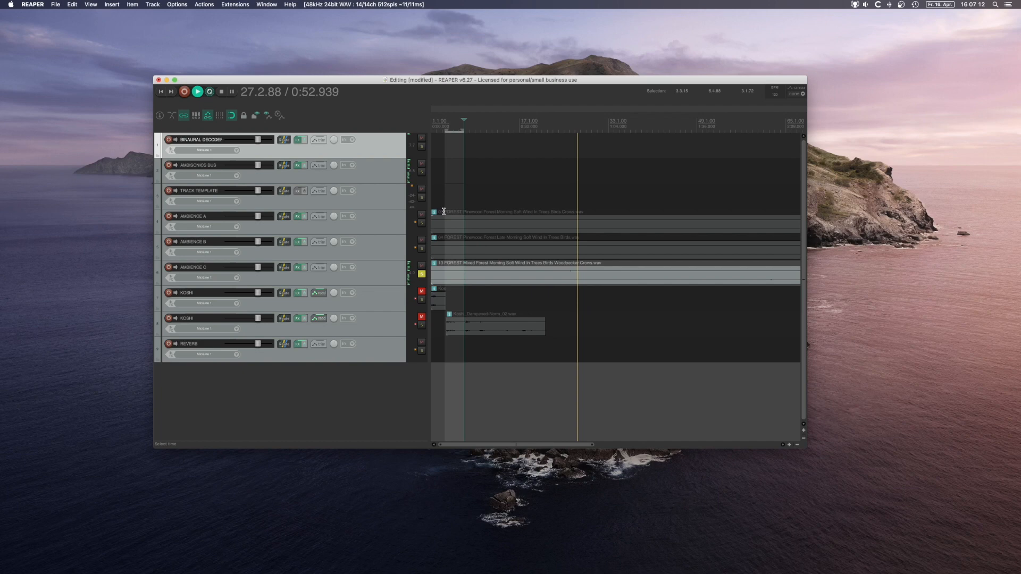
{"action": "left_click", "coordinate": [422, 274]}
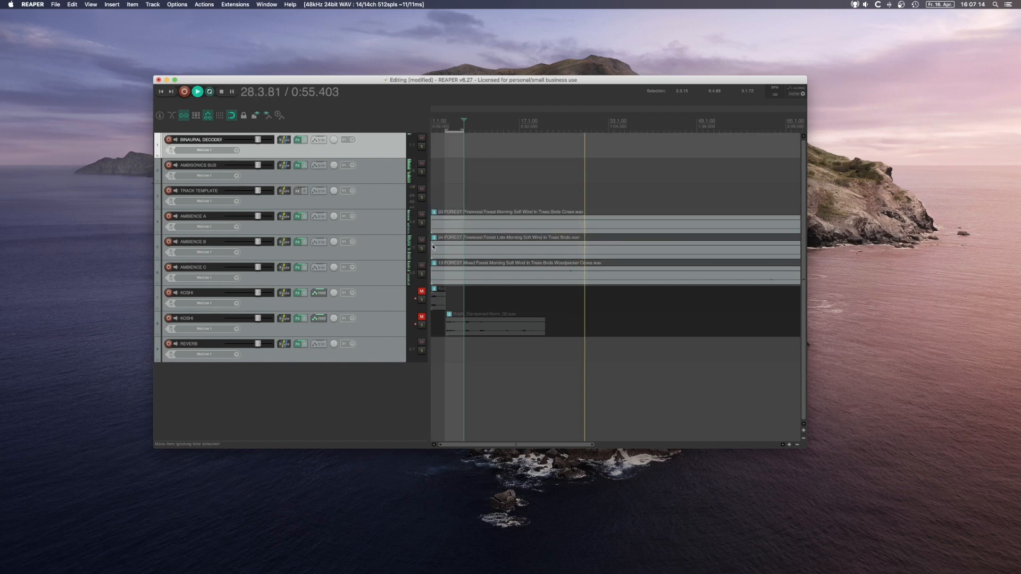
Cut AMBIENCE B's MultiEQ peak by about 4.4 dB at 1066 Hz with Q 1.30, and close its effects
{"action": "left_click", "coordinate": [422, 248]}
{"action": "left_click", "coordinate": [421, 249]}
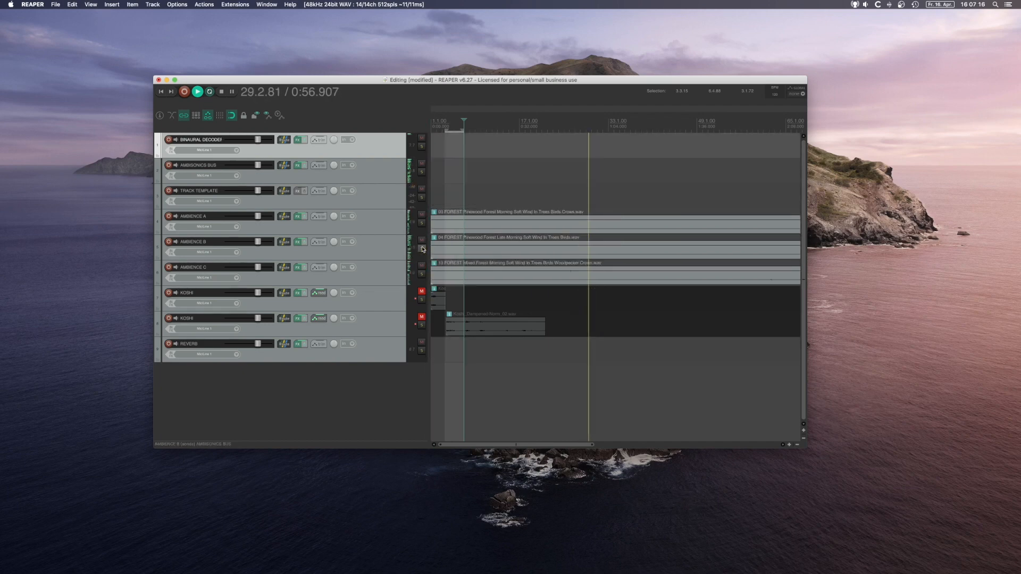
{"action": "left_click", "coordinate": [298, 242]}
{"action": "left_click_drag", "start_coordinate": [798, 205], "coordinate": [780, 172]}
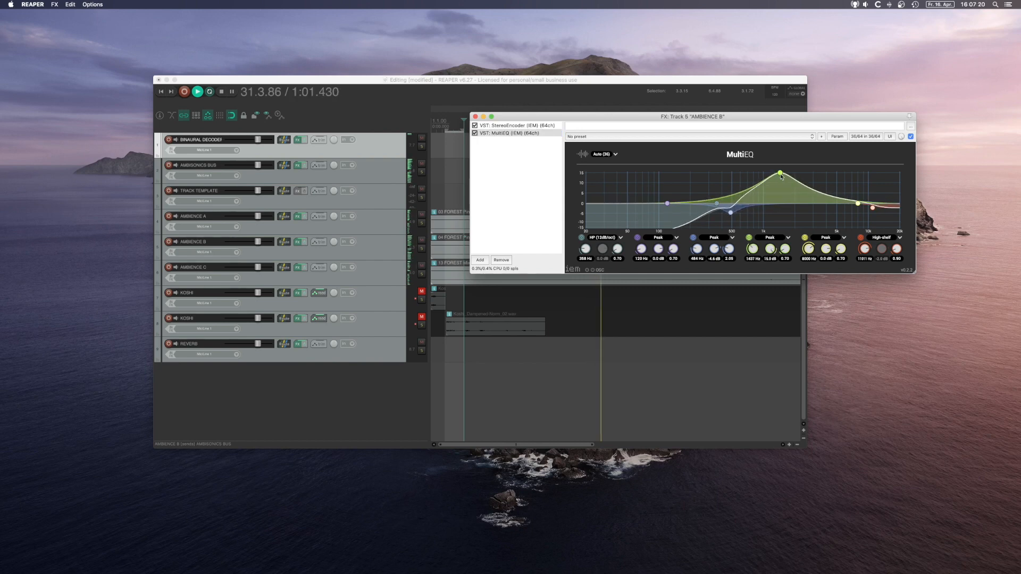
{"action": "scroll", "coordinate": [780, 172], "scroll_direction": "down", "scroll_amount": 2}
{"action": "scroll", "coordinate": [781, 175], "scroll_direction": "up", "scroll_amount": 5}
{"action": "scroll", "coordinate": [781, 174], "scroll_direction": "down", "scroll_amount": 3}
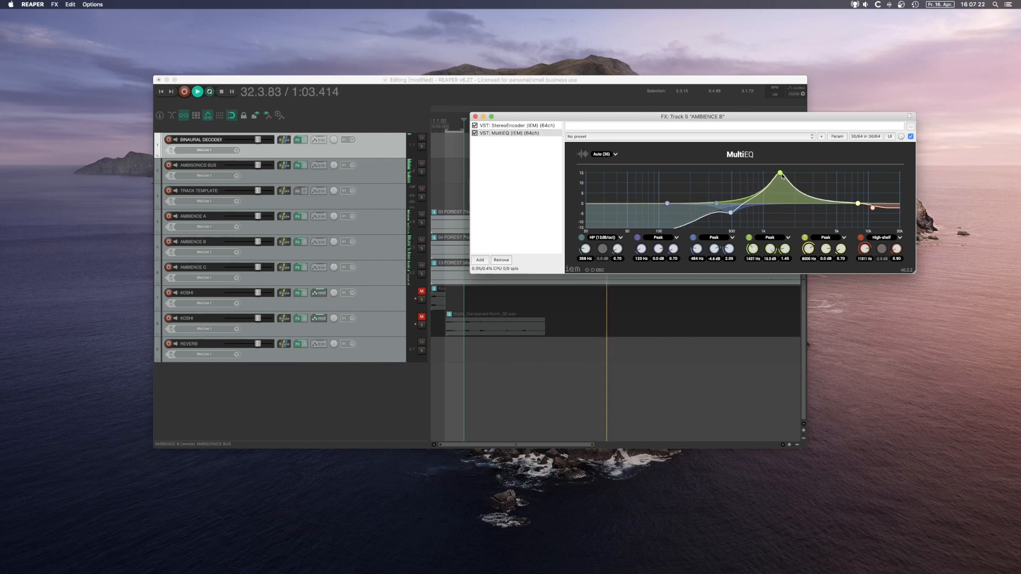
{"action": "left_click_drag", "start_coordinate": [781, 174], "coordinate": [767, 215]}
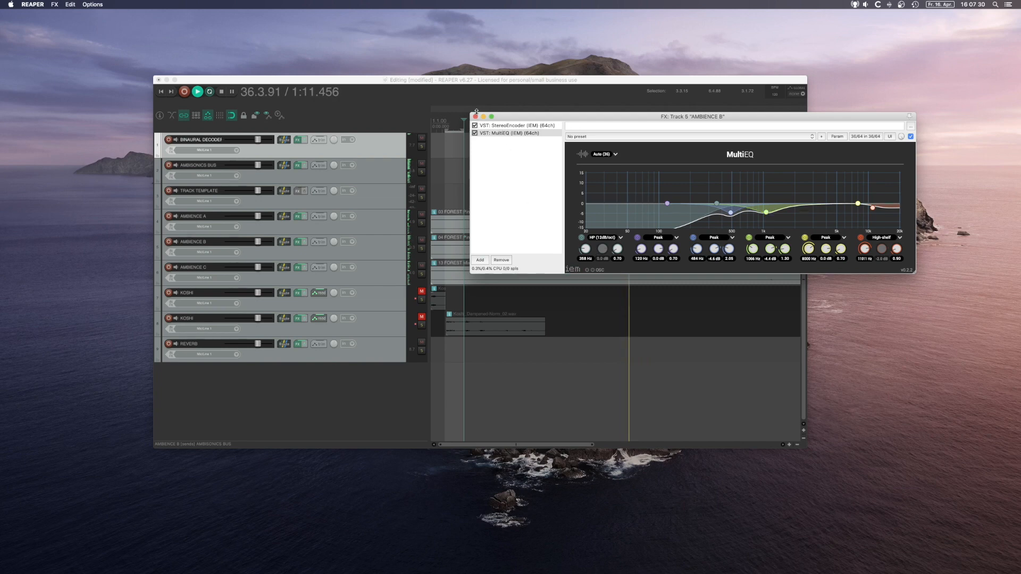
{"action": "key", "text": "Escape"}
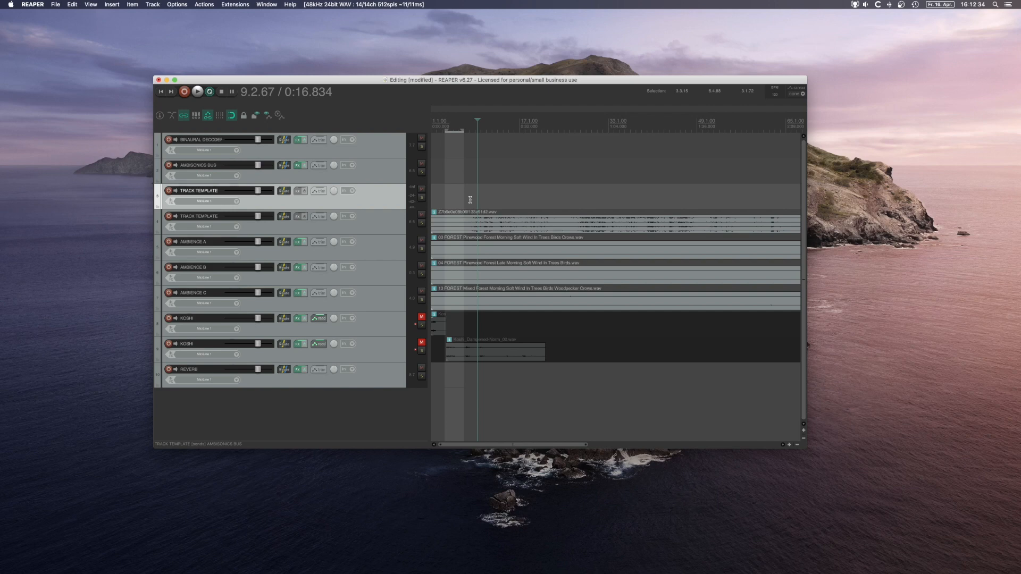
Inspect the routing of the TRACK TEMPLATE track holding the multichannel recording and audition it soloed
{"action": "left_click", "coordinate": [284, 216]}
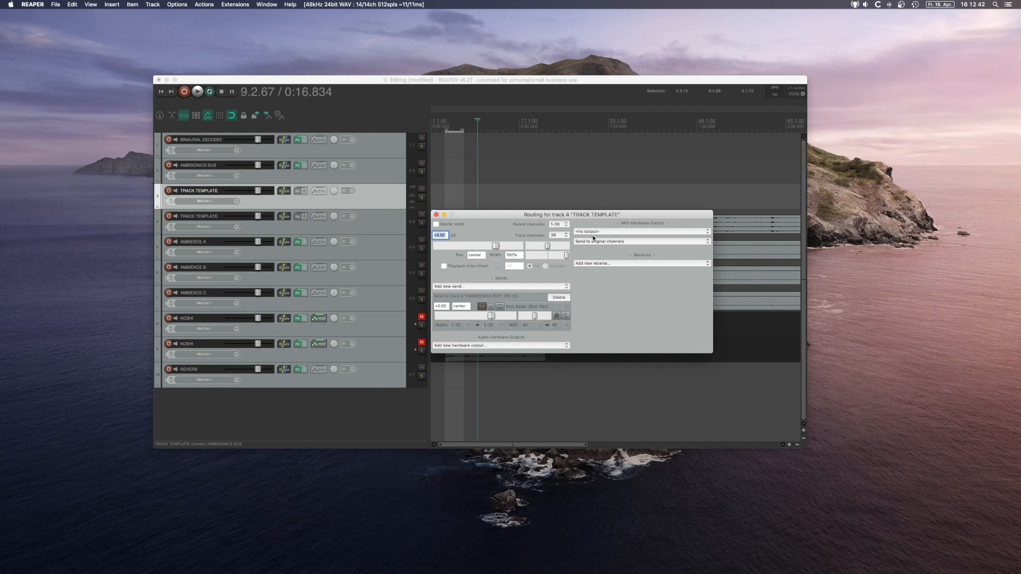
{"action": "left_click", "coordinate": [436, 214]}
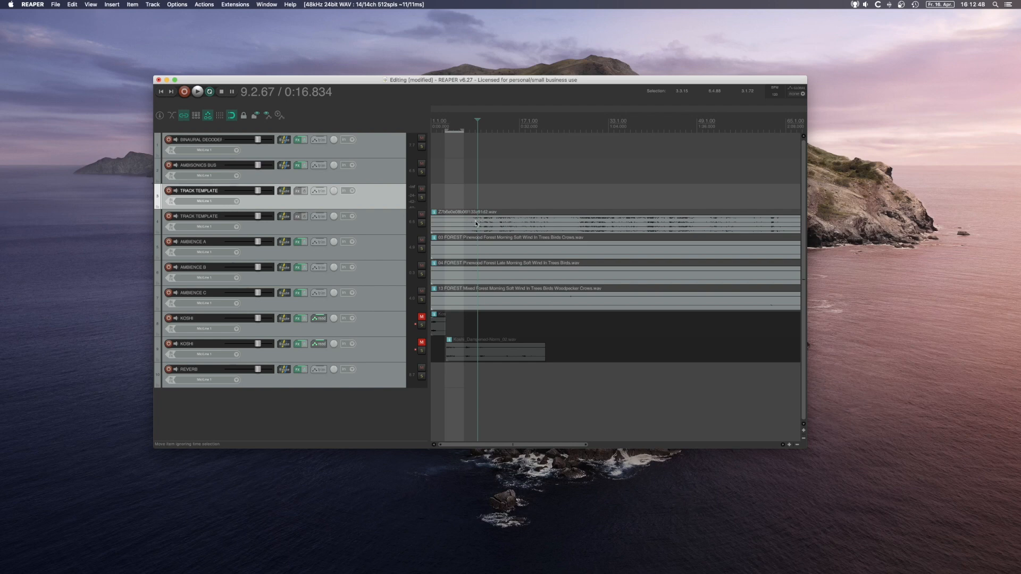
{"action": "left_click", "coordinate": [422, 223]}
{"action": "key", "text": "space"}
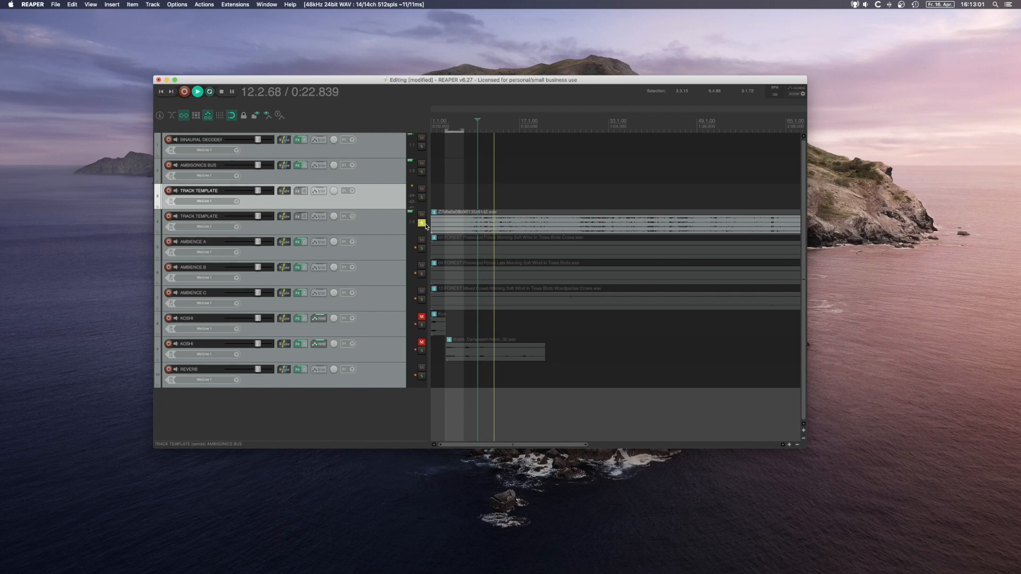
{"action": "key", "text": "space"}
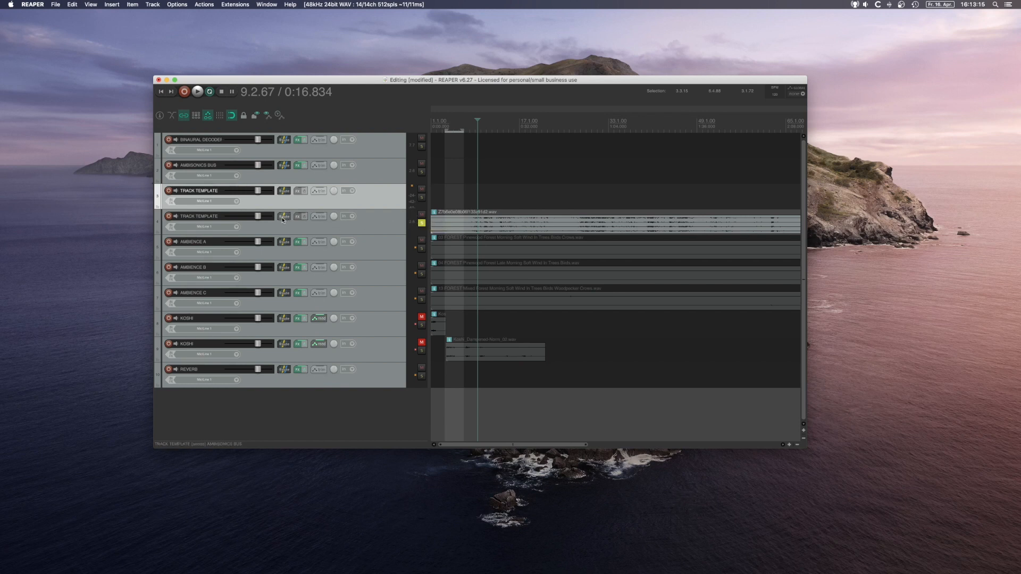
{"action": "left_click", "coordinate": [422, 223]}
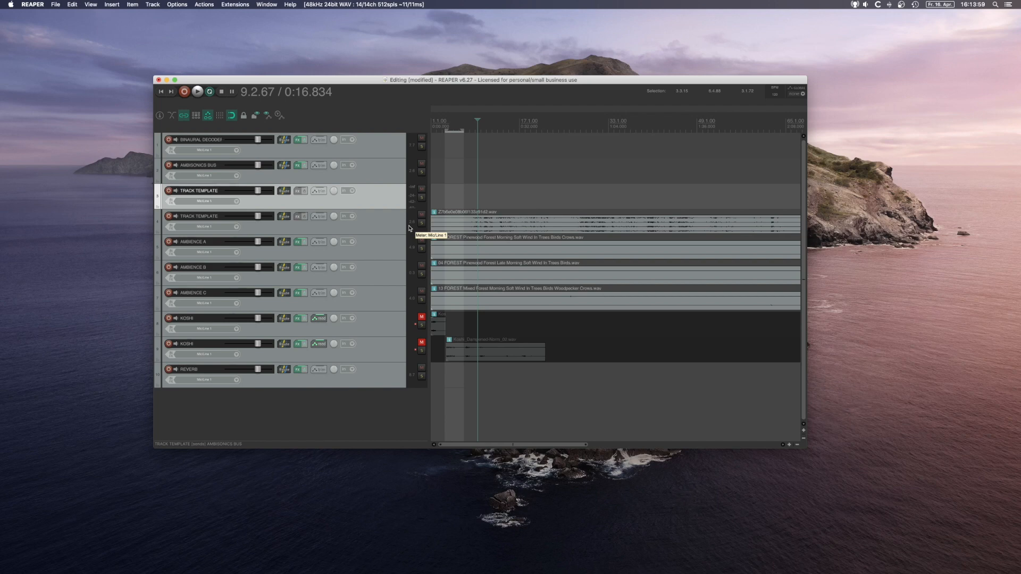
Duplicate the AMBIENCE A track twice and mute the AMBIENCE B and AMBIENCE C tracks
{"action": "left_click", "coordinate": [362, 255]}
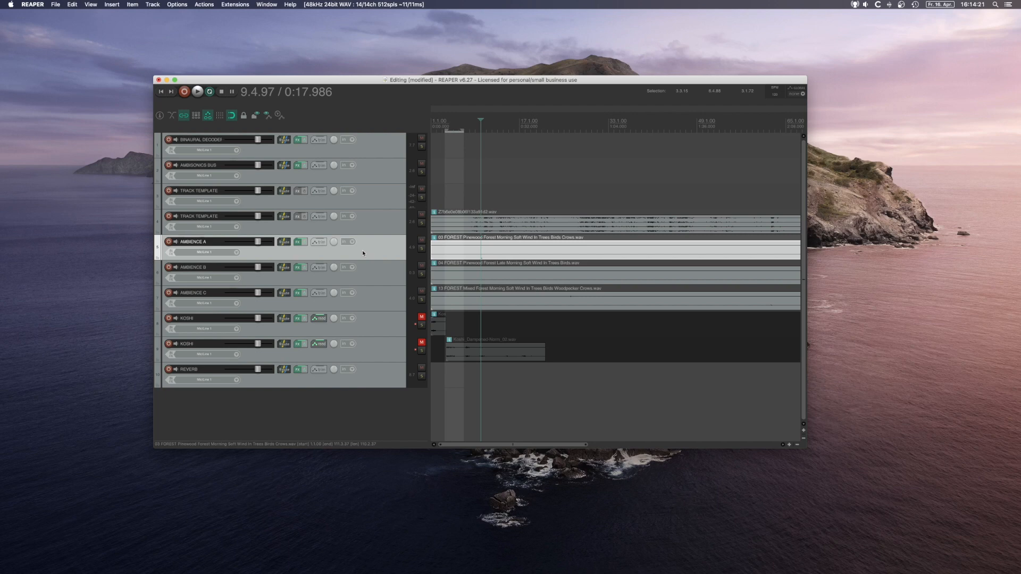
{"action": "right_click", "coordinate": [374, 258]}
{"action": "key", "text": "Escape"}
{"action": "right_click", "coordinate": [374, 257]}
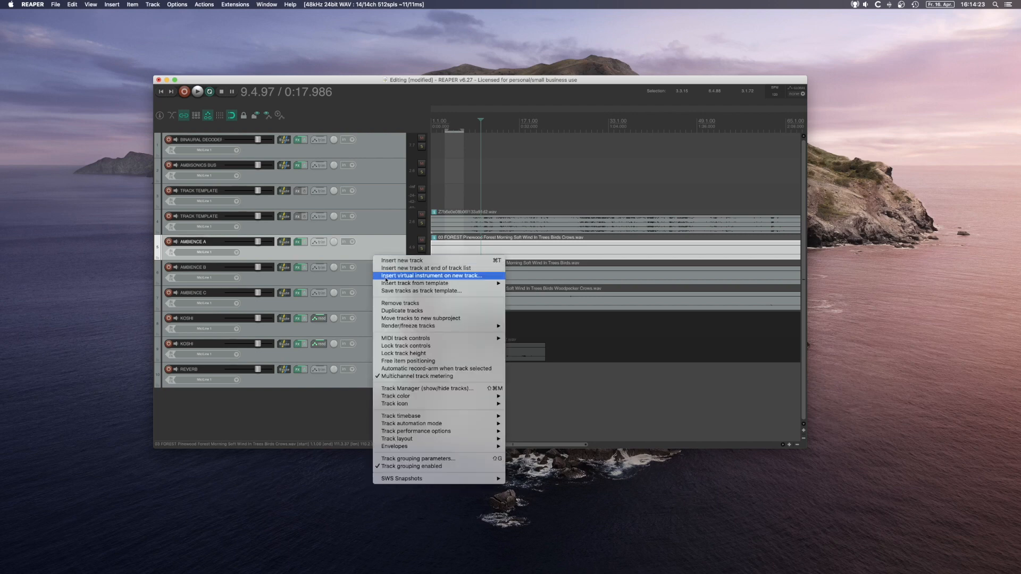
{"action": "left_click", "coordinate": [388, 309]}
{"action": "right_click", "coordinate": [374, 281]}
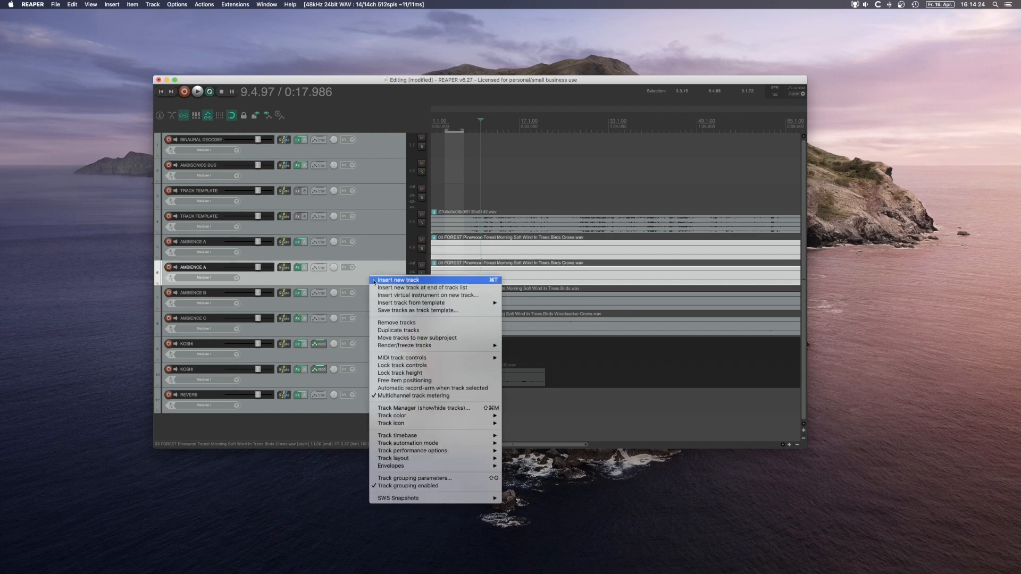
{"action": "left_click", "coordinate": [387, 330]}
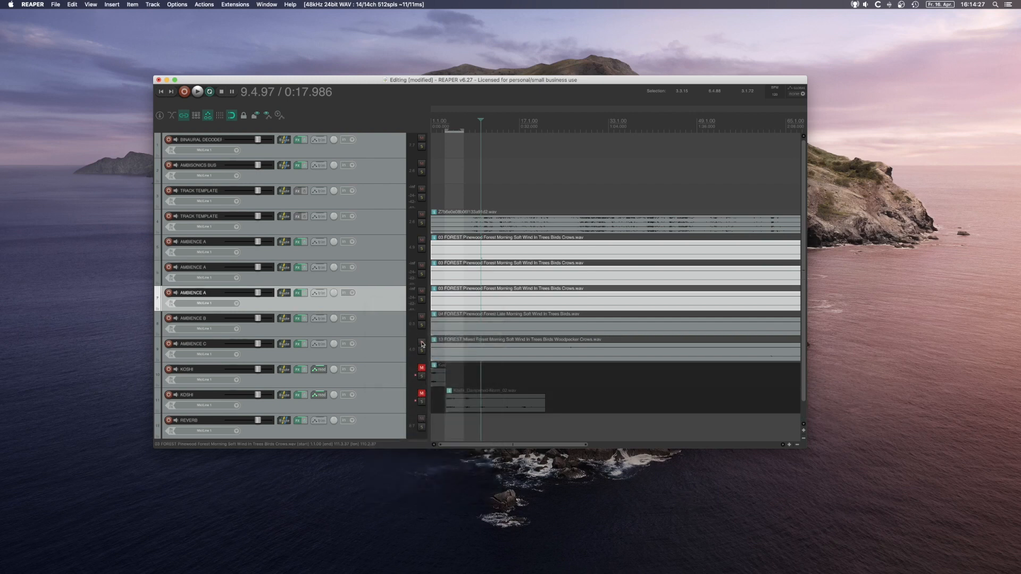
{"action": "left_click", "coordinate": [421, 342]}
{"action": "left_click", "coordinate": [422, 316]}
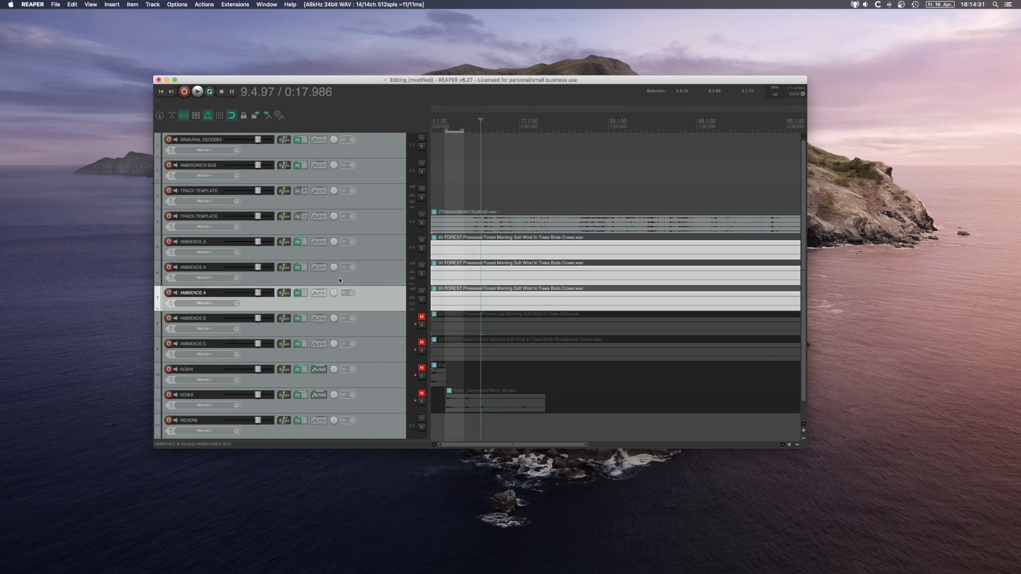
Lower the first AMBIENCE A copy's StereoEncoder source to about 8° elevation at the front, and close its effects
{"action": "left_click", "coordinate": [300, 268]}
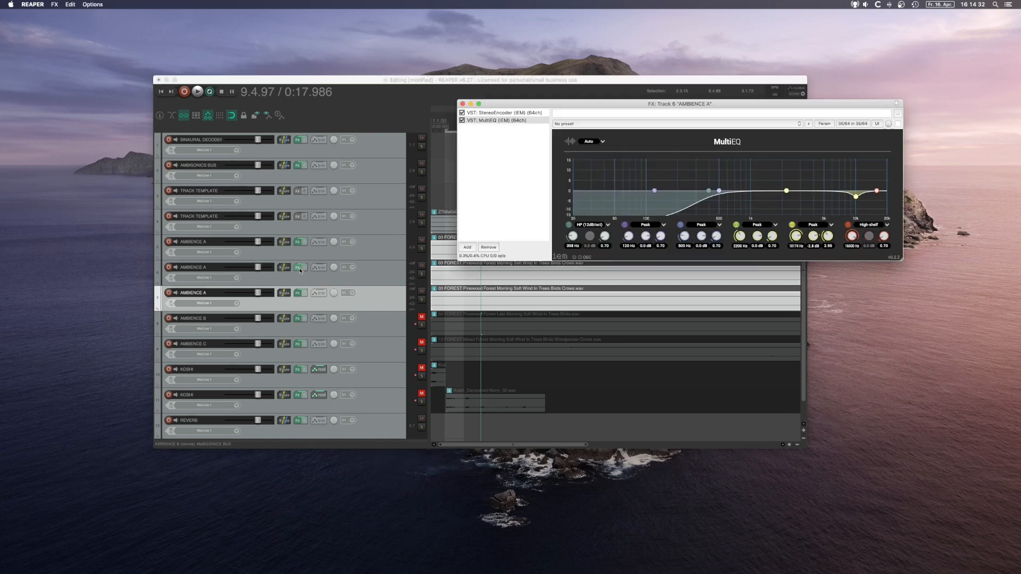
{"action": "left_click", "coordinate": [499, 112]}
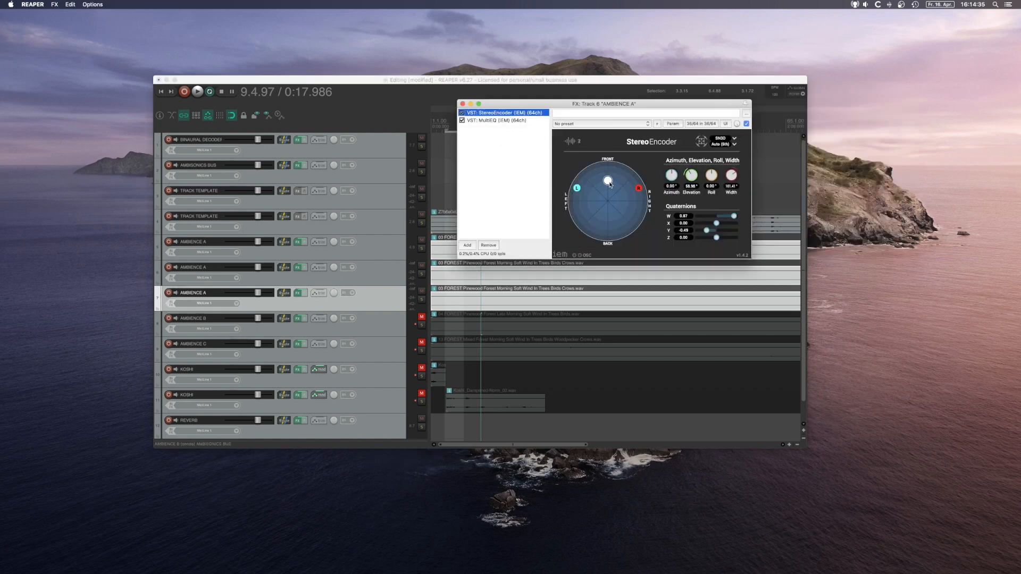
{"action": "left_click_drag", "start_coordinate": [609, 183], "coordinate": [607, 163]}
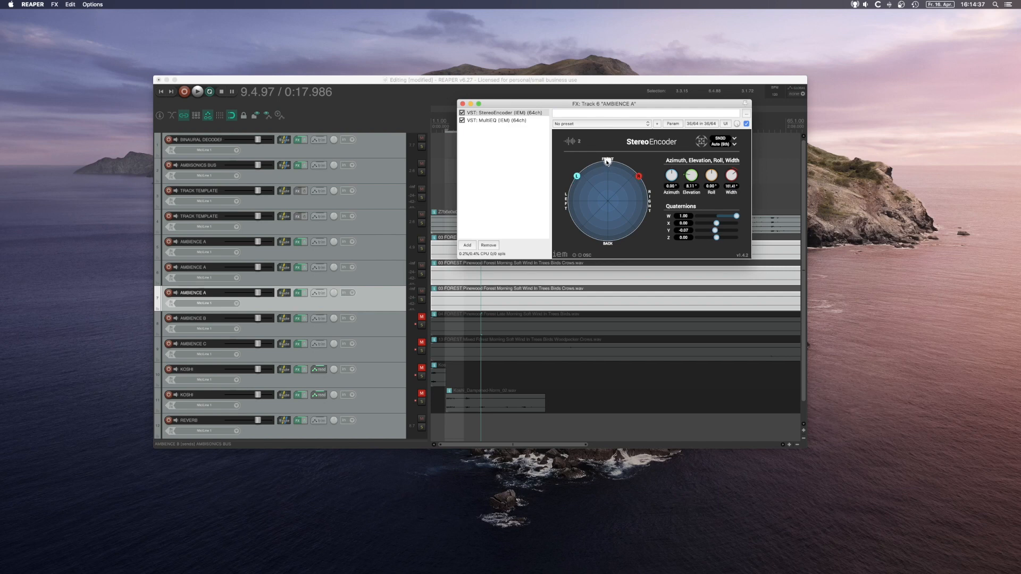
{"action": "left_click", "coordinate": [462, 104]}
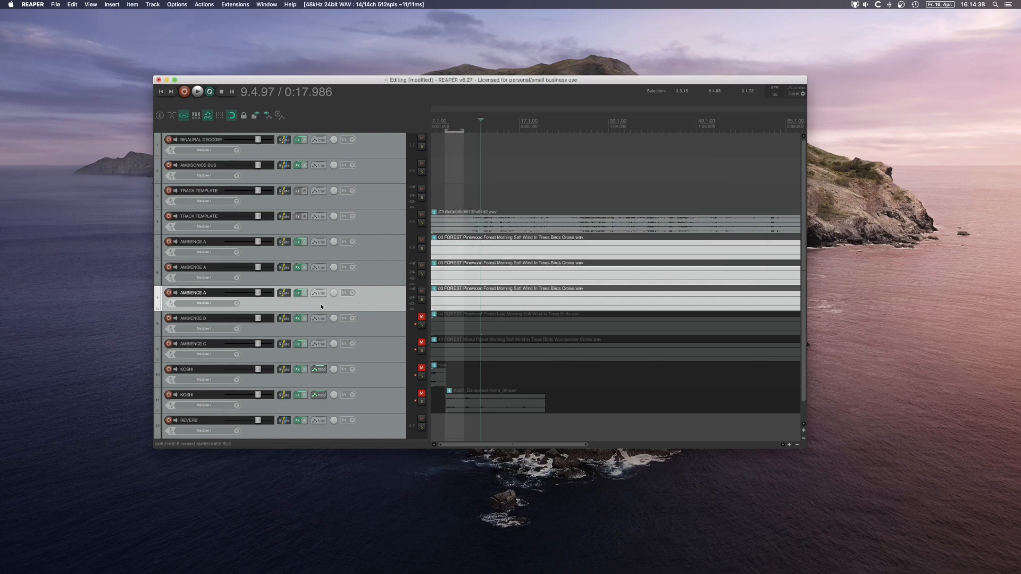
Move AMBIENCE B's StereoEncoder source to the back at about 14° elevation, and mute the TRACK TEMPLATE track holding the multichannel recording
{"action": "left_click", "coordinate": [298, 319]}
{"action": "left_click", "coordinate": [521, 128]}
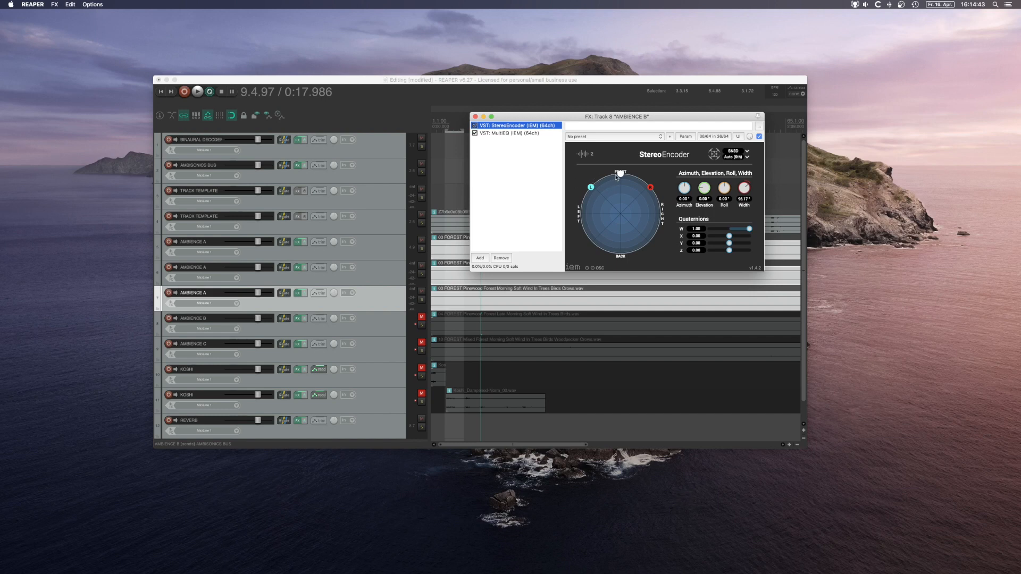
{"action": "left_click_drag", "start_coordinate": [619, 175], "coordinate": [623, 252]}
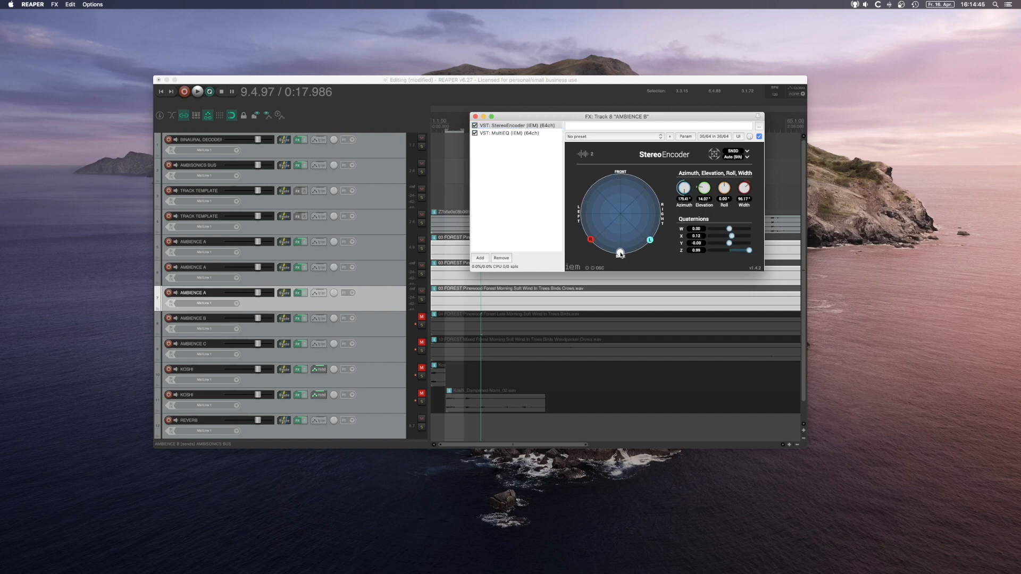
{"action": "left_click", "coordinate": [475, 116]}
{"action": "left_click", "coordinate": [419, 216]}
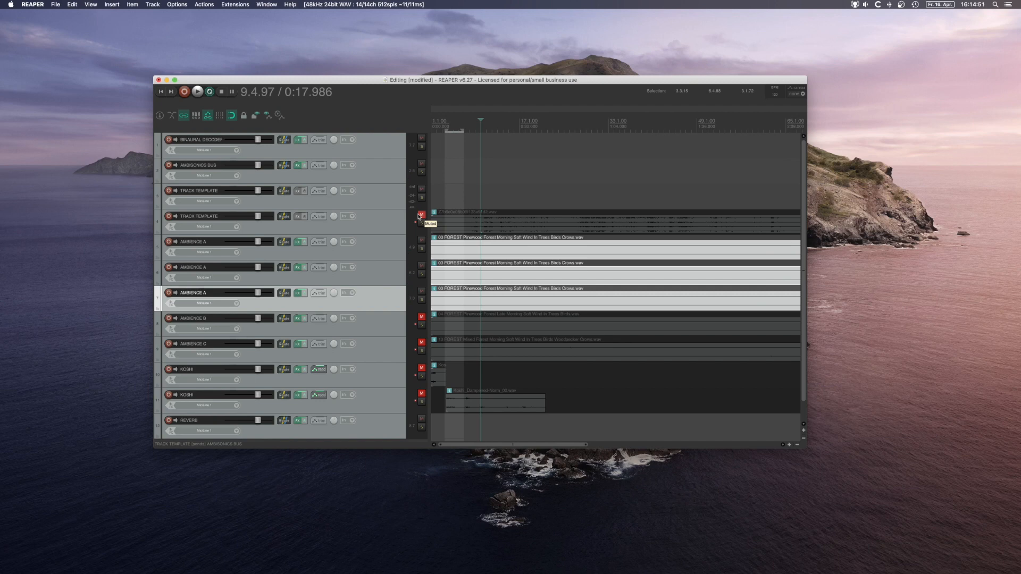
Move the middle forest segment on the first AMBIENCE A track to the project start
{"action": "scroll", "coordinate": [523, 274], "scroll_direction": "down", "scroll_amount": 5}
{"action": "scroll", "coordinate": [511, 272], "scroll_direction": "right", "scroll_amount": 3}
{"action": "scroll", "coordinate": [498, 266], "scroll_direction": "up", "scroll_amount": 2}
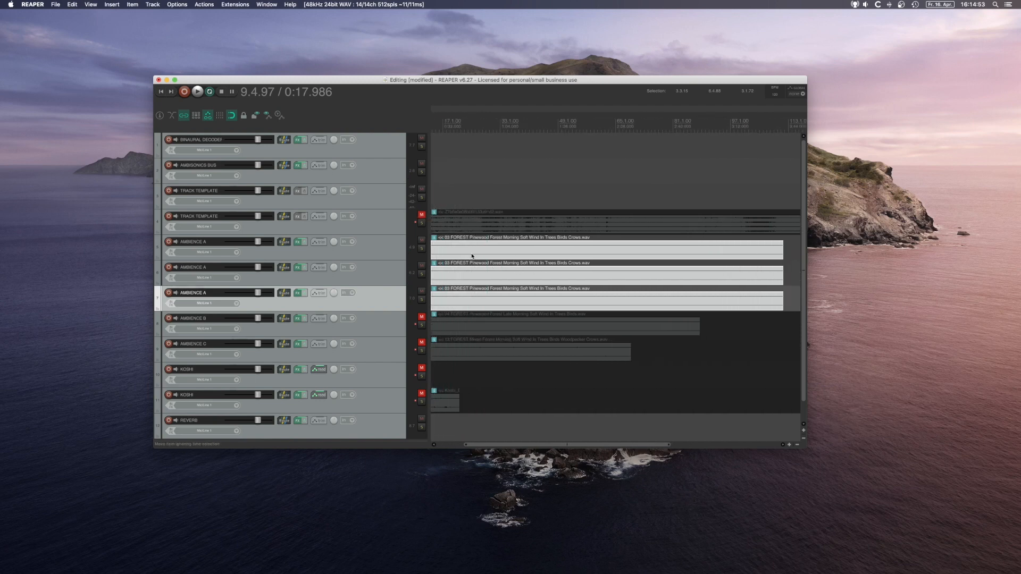
{"action": "scroll", "coordinate": [474, 258], "scroll_direction": "left", "scroll_amount": 3}
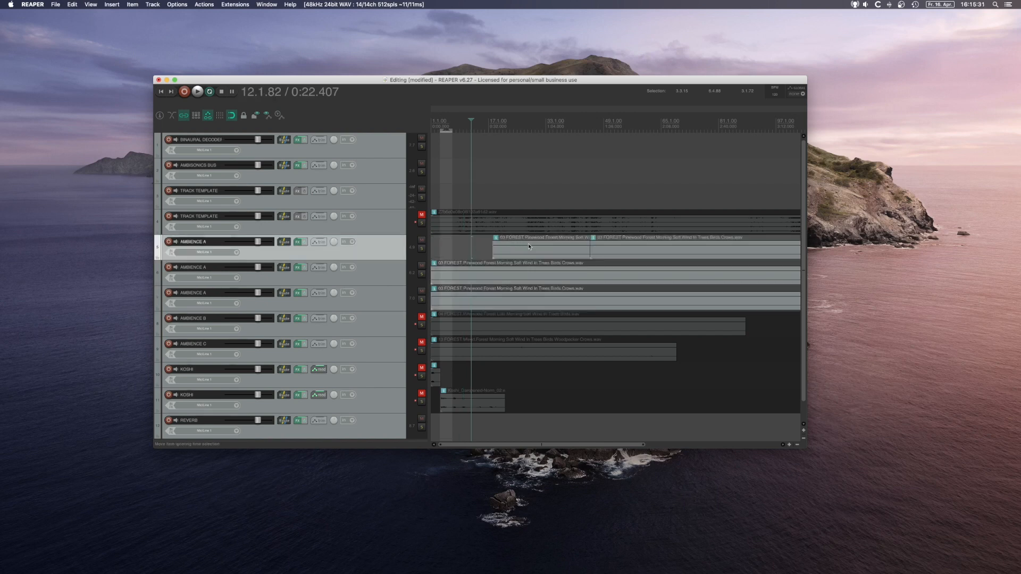
{"action": "left_click_drag", "start_coordinate": [525, 242], "coordinate": [462, 251]}
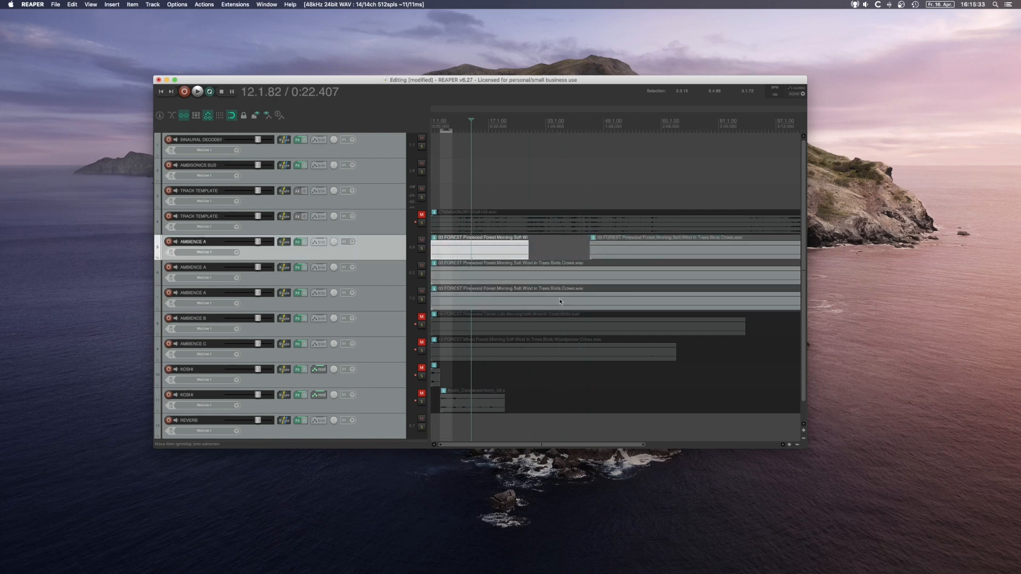
Split the forest item on the third AMBIENCE A track near bars 51 and 77
{"action": "left_click", "coordinate": [615, 300]}
{"action": "key", "text": "s"}
{"action": "left_click", "coordinate": [706, 294]}
{"action": "key", "text": "s"}
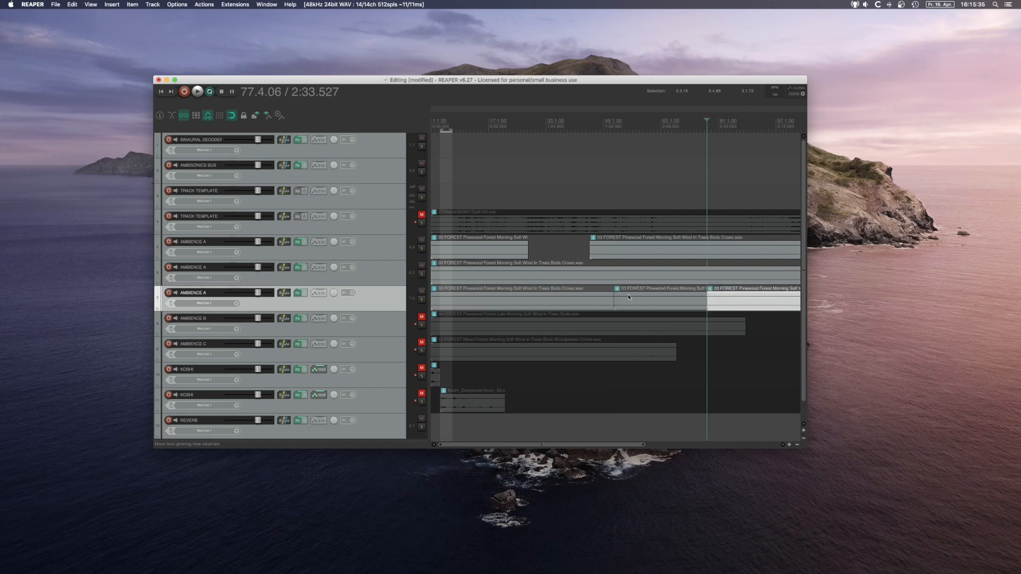
Delete the opening segment on the third AMBIENCE A track and move its middle segment to the project start
{"action": "left_click", "coordinate": [569, 303]}
{"action": "key", "text": "Delete"}
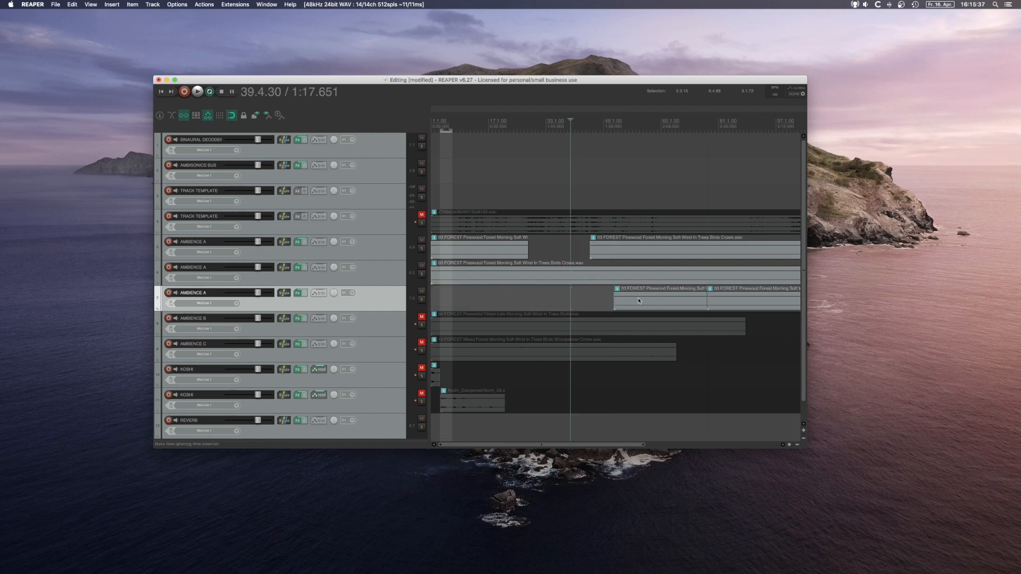
{"action": "left_click_drag", "start_coordinate": [637, 298], "coordinate": [449, 297]}
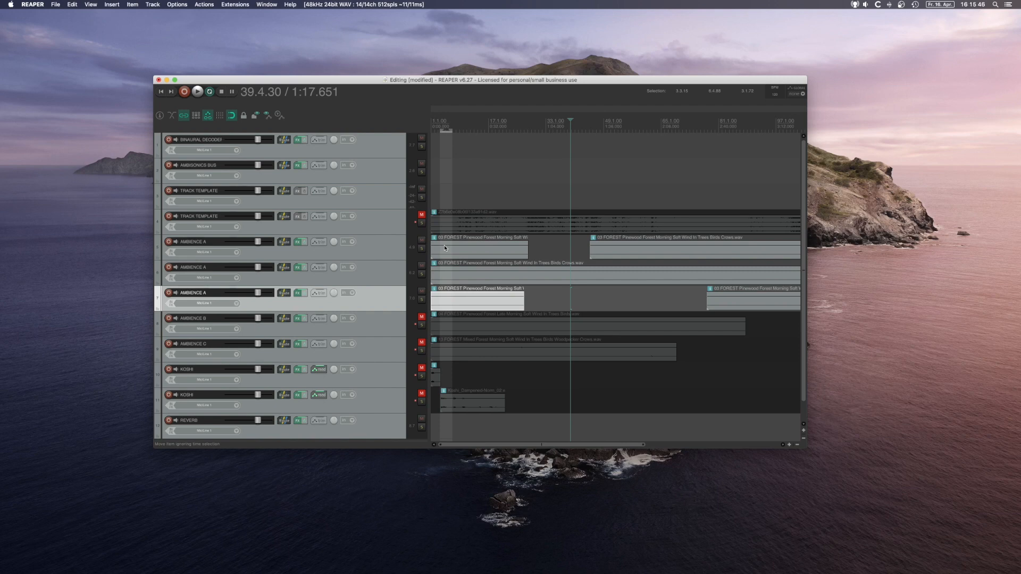
During playback from the start, set the first AMBIENCE A track's MultiEQ second band to about 55 Hz and its high-pass to about 145 Hz
{"action": "left_click", "coordinate": [445, 248]}
{"action": "key", "text": "Home"}
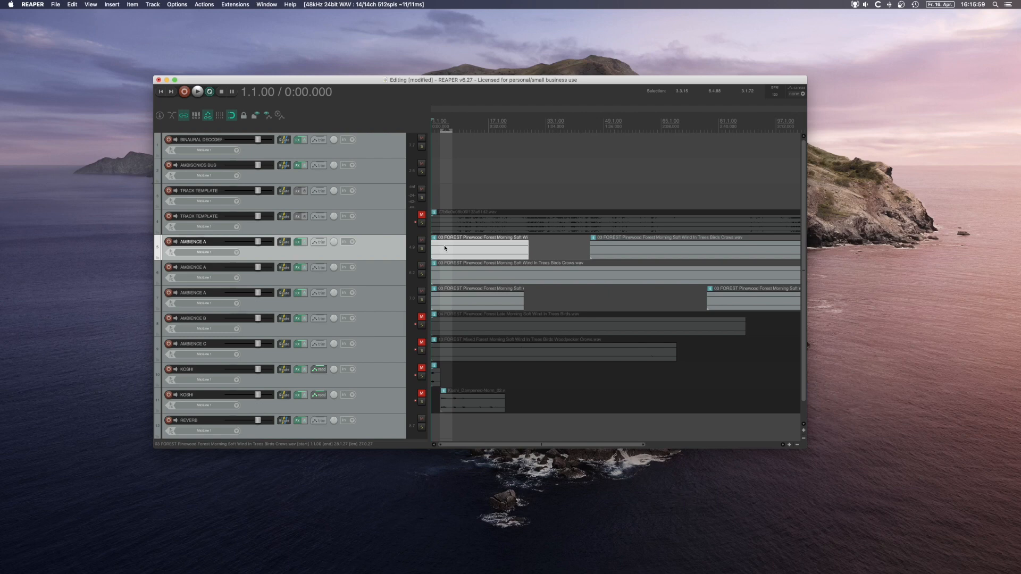
{"action": "key", "text": "space"}
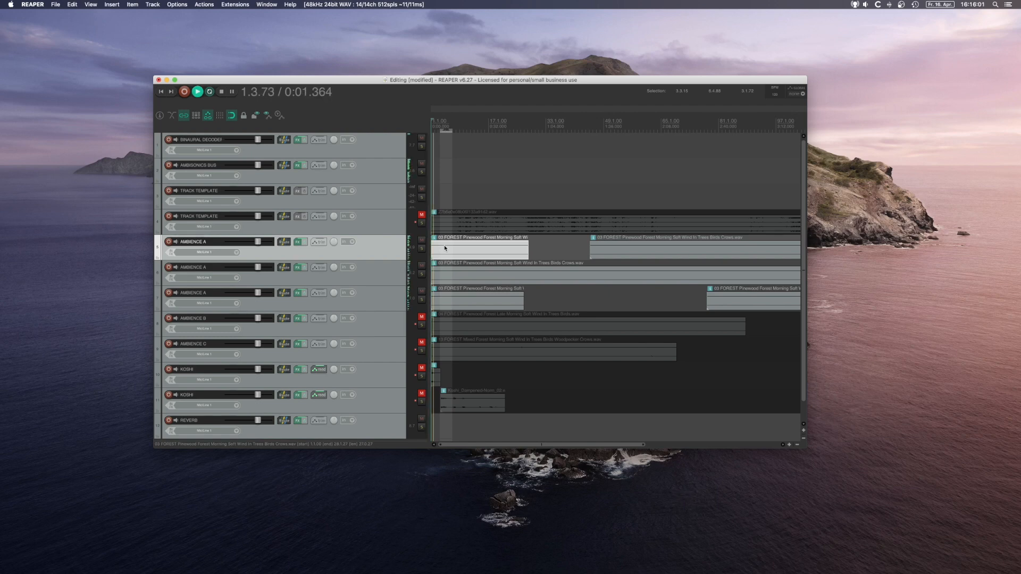
{"action": "left_click", "coordinate": [301, 242]}
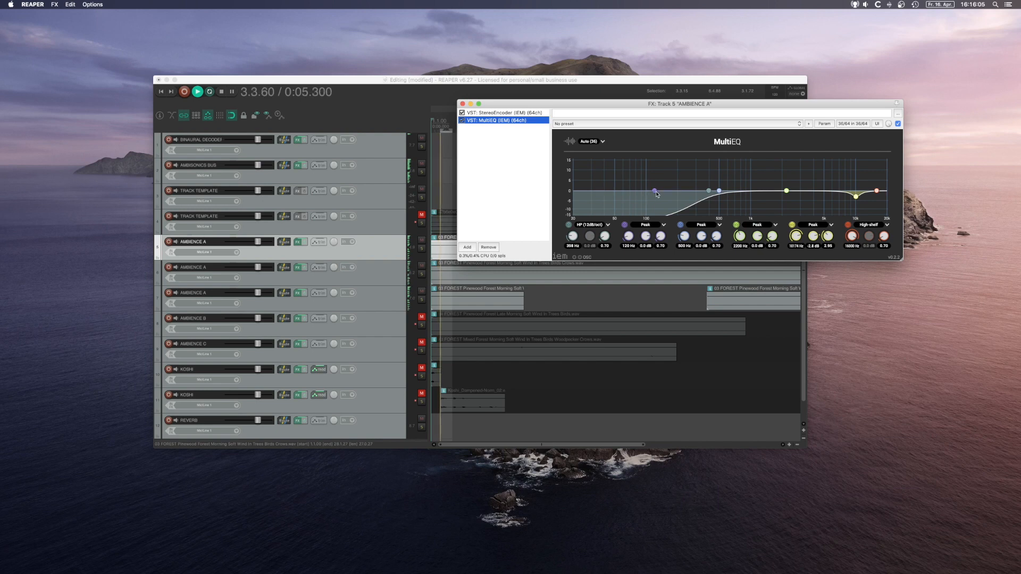
{"action": "left_click_drag", "start_coordinate": [657, 195], "coordinate": [619, 191]}
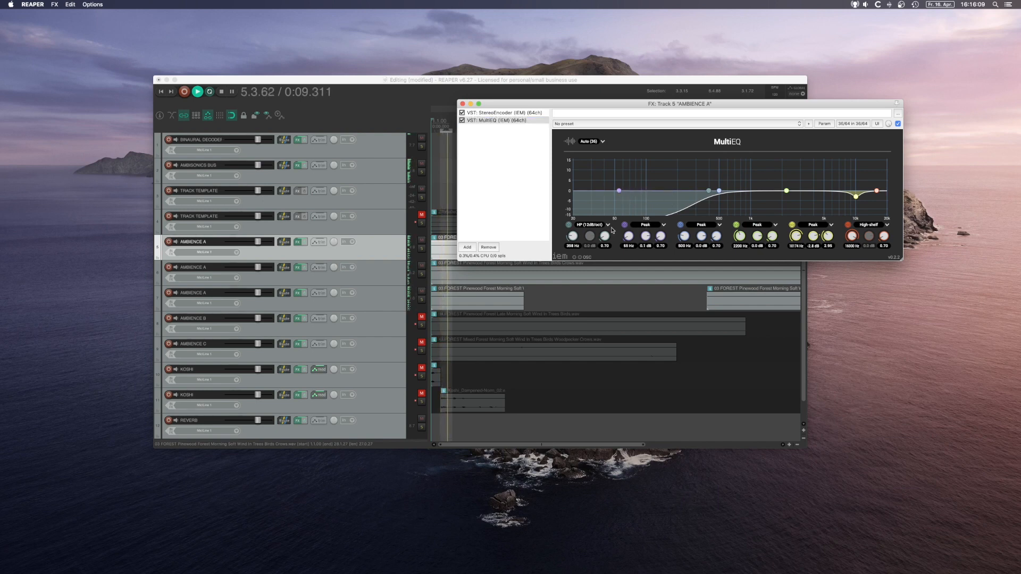
{"action": "scroll", "coordinate": [572, 237], "scroll_direction": "down", "scroll_amount": 10}
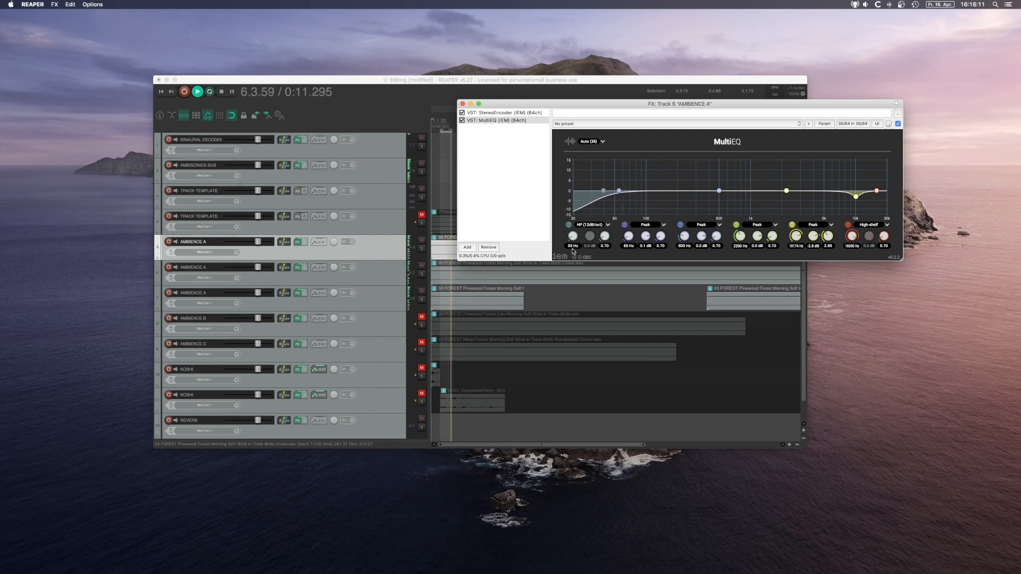
{"action": "scroll", "coordinate": [572, 236], "scroll_direction": "up", "scroll_amount": 6}
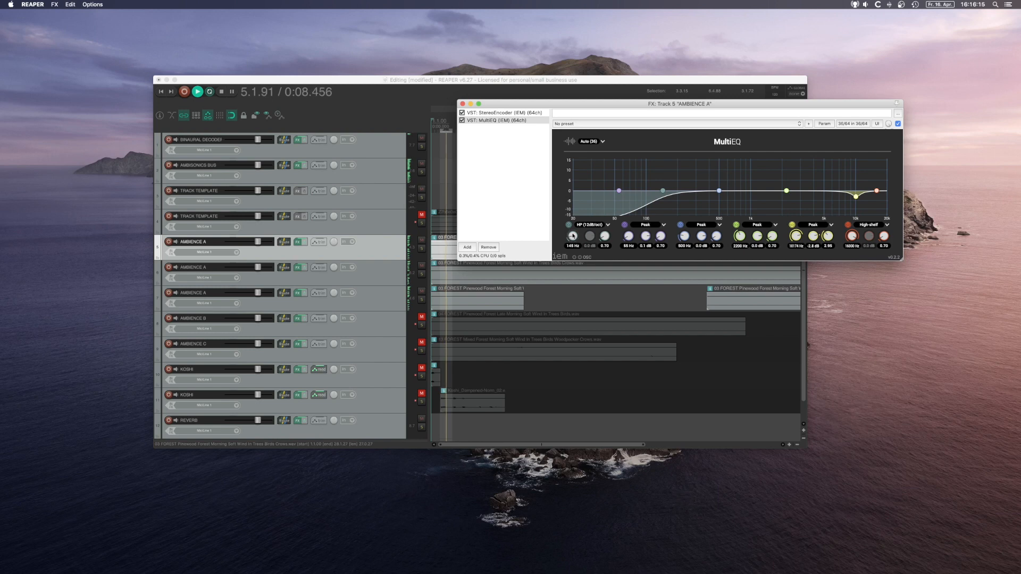
{"action": "left_click_drag", "start_coordinate": [572, 236], "coordinate": [572, 229]}
{"action": "left_click", "coordinate": [462, 104]}
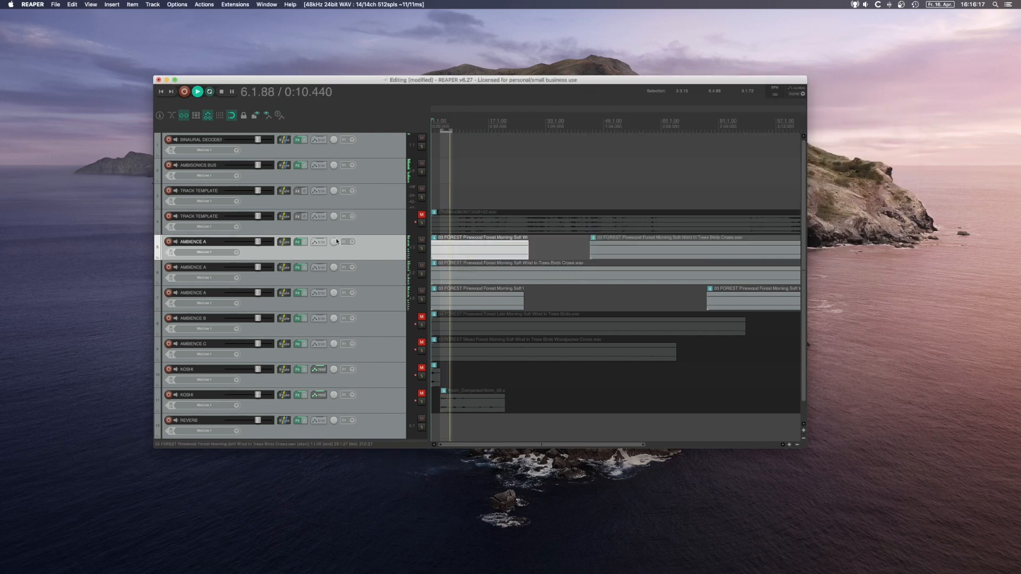
Lower the MultiEQ high-pass cutoff on the second AMBIENCE A track to about 68 Hz and close its effects
{"action": "left_click", "coordinate": [298, 268]}
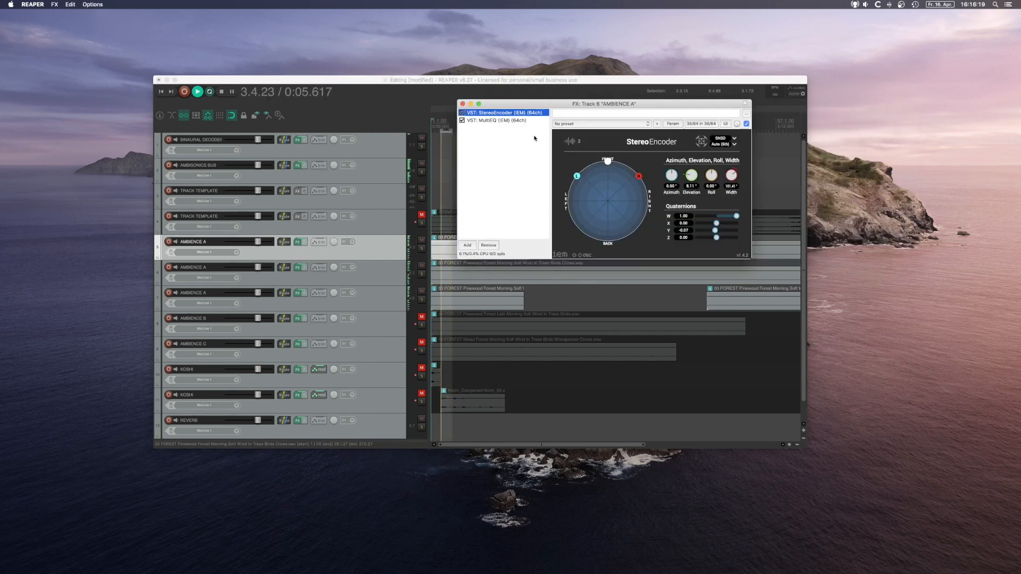
{"action": "left_click", "coordinate": [497, 120]}
{"action": "left_click_drag", "start_coordinate": [572, 235], "coordinate": [578, 247]}
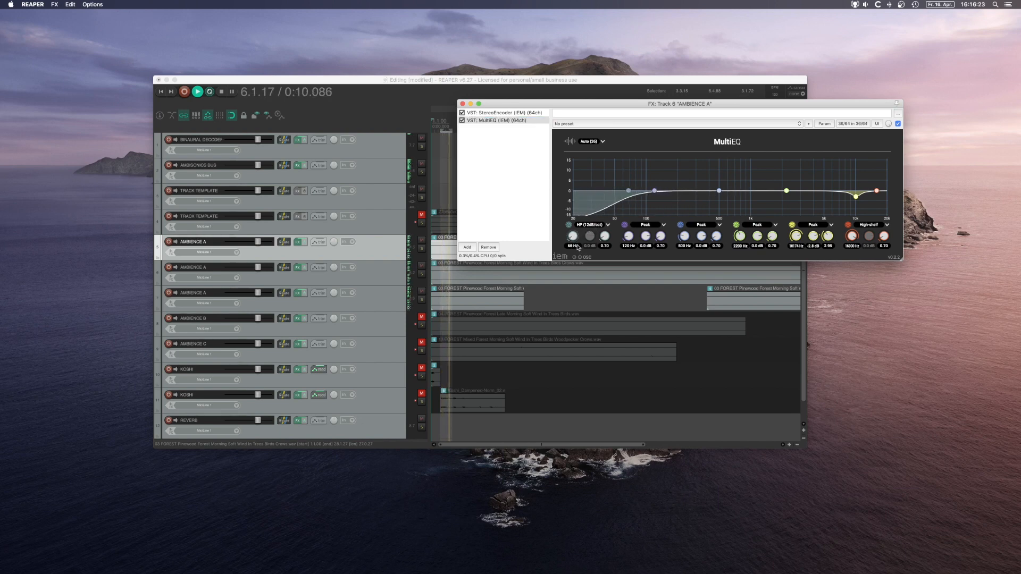
{"action": "left_click", "coordinate": [462, 103]}
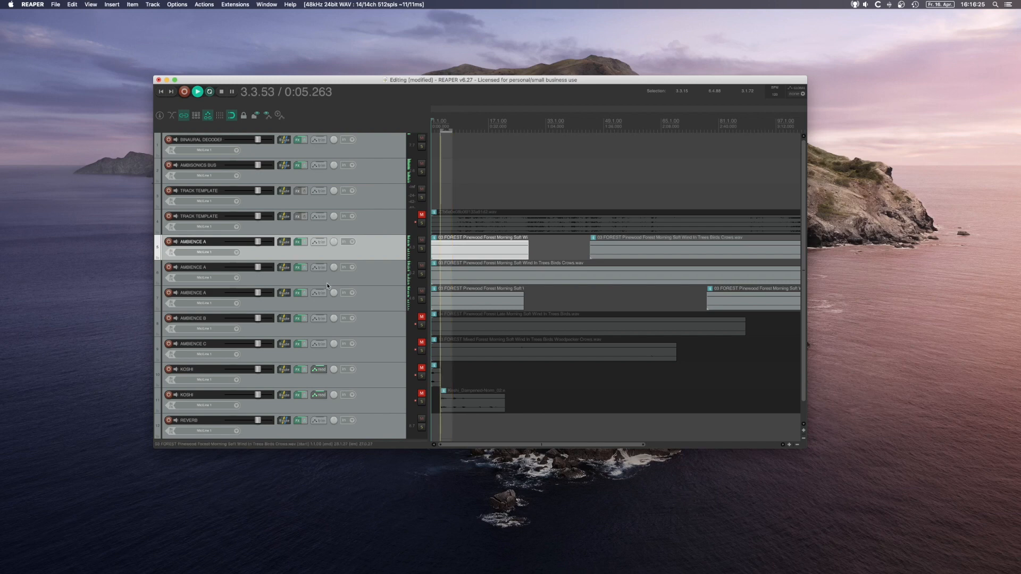
Try the third AMBIENCE A track's MultiEQ high-pass cutoff at about 24 Hz and 73 Hz, checking its StereoEncoder position
{"action": "left_click", "coordinate": [299, 296]}
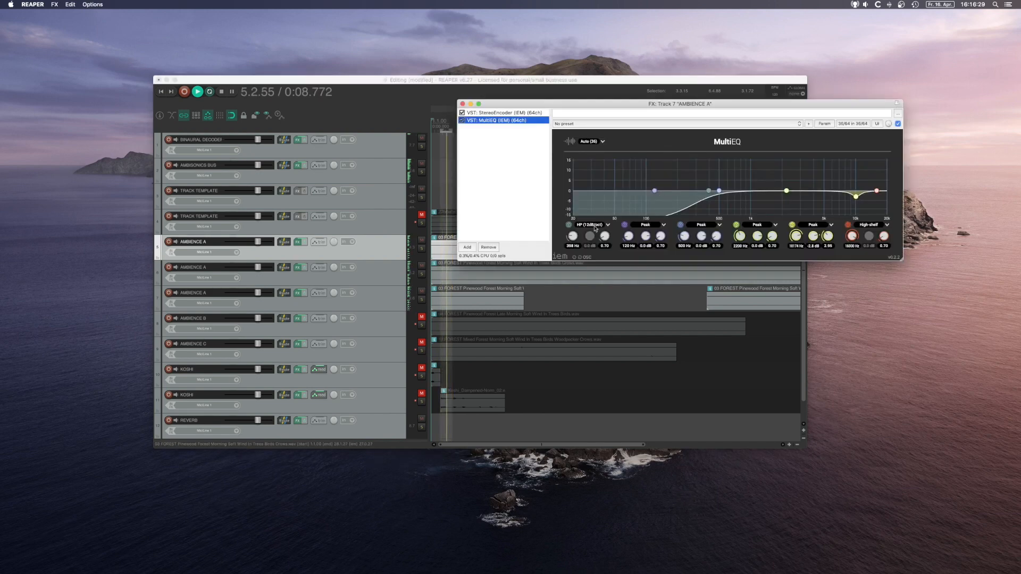
{"action": "left_click_drag", "start_coordinate": [572, 236], "coordinate": [567, 254]}
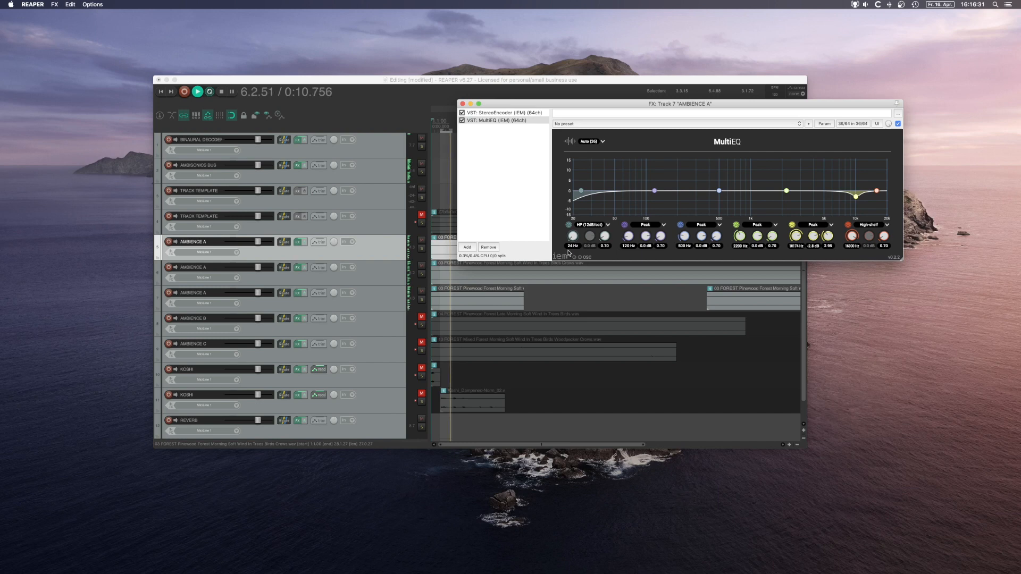
{"action": "left_click", "coordinate": [505, 112]}
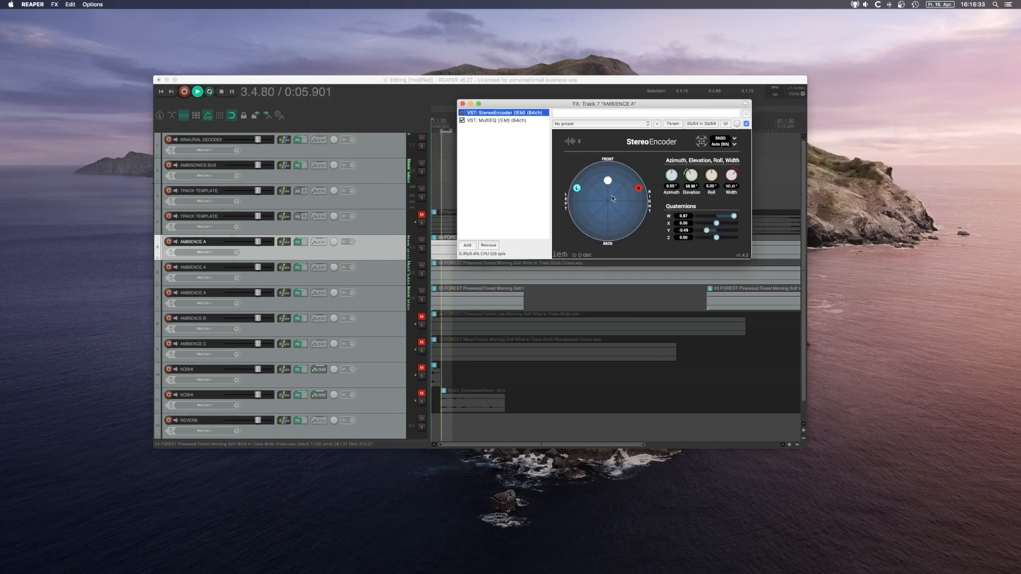
{"action": "left_click", "coordinate": [494, 120]}
{"action": "left_click_drag", "start_coordinate": [579, 191], "coordinate": [618, 184]}
{"action": "left_click", "coordinate": [463, 103]}
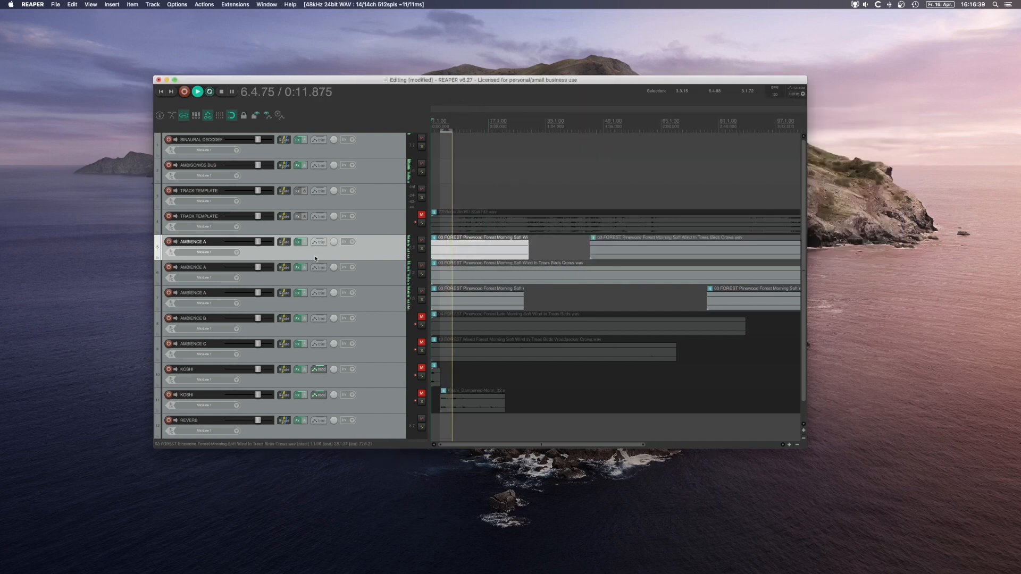
Check the second AMBIENCE A track's MultiEQ and raise the third AMBIENCE A track's high-pass cutoff to about 409 Hz
{"action": "left_click", "coordinate": [297, 267]}
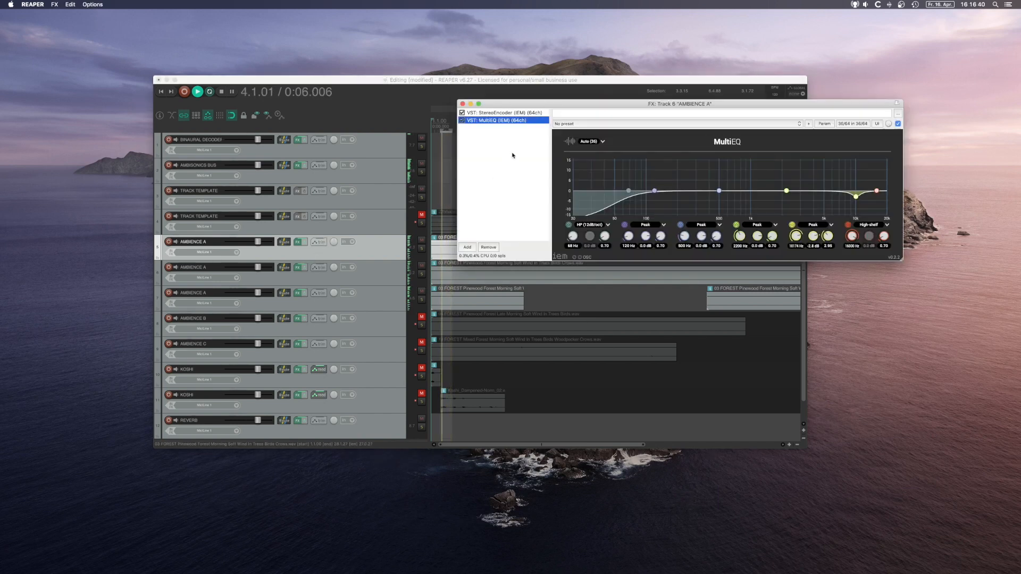
{"action": "left_click", "coordinate": [463, 104]}
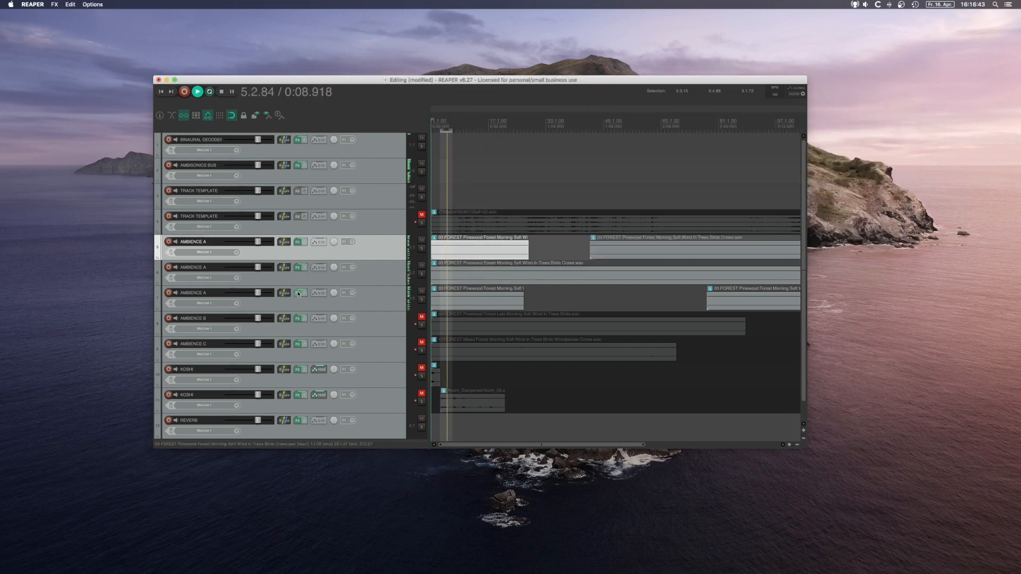
{"action": "left_click", "coordinate": [297, 293]}
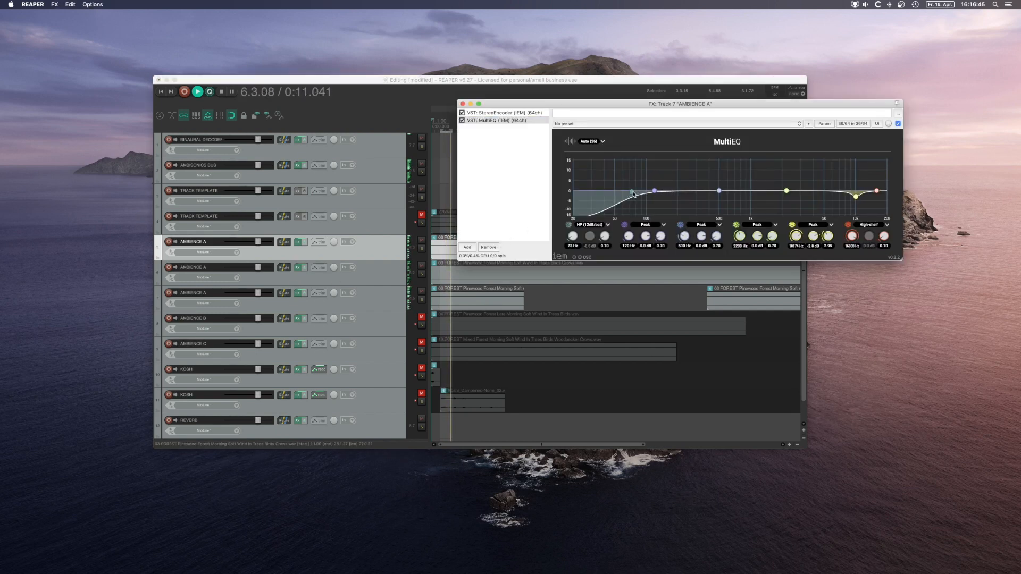
{"action": "left_click_drag", "start_coordinate": [632, 192], "coordinate": [710, 196]}
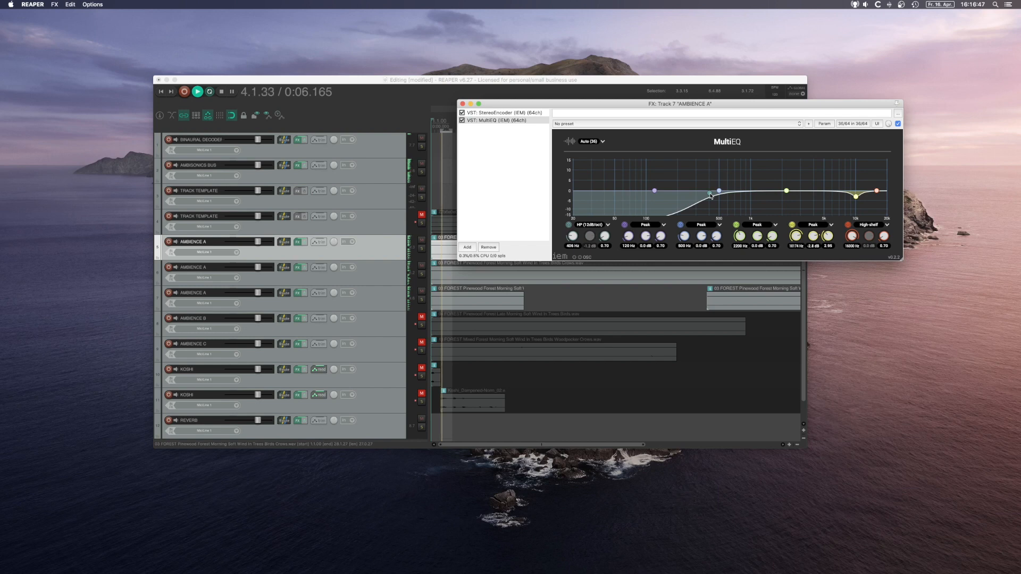
Boost the third AMBIENCE A track's fourth MultiEQ band by about 4.4 dB near 3.6 kHz, and save the project with playback stopped
{"action": "left_click_drag", "start_coordinate": [786, 190], "coordinate": [807, 181]}
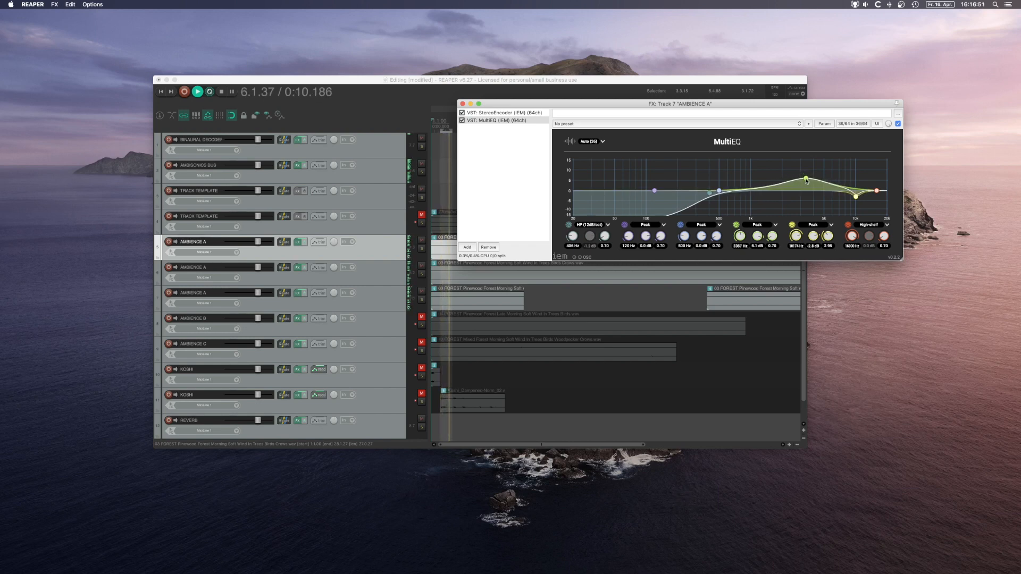
{"action": "left_click_drag", "start_coordinate": [799, 181], "coordinate": [801, 184]}
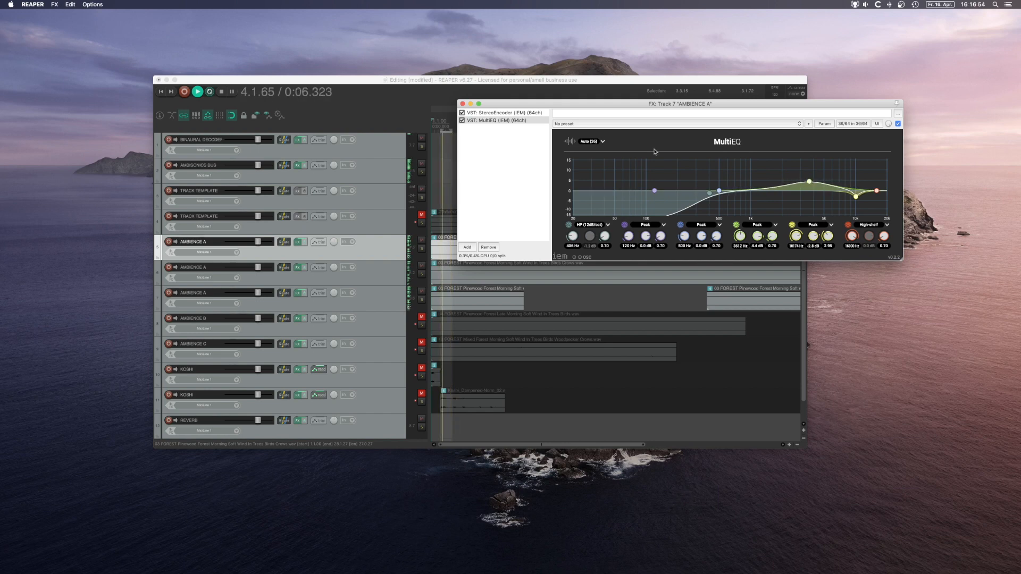
{"action": "left_click", "coordinate": [462, 103]}
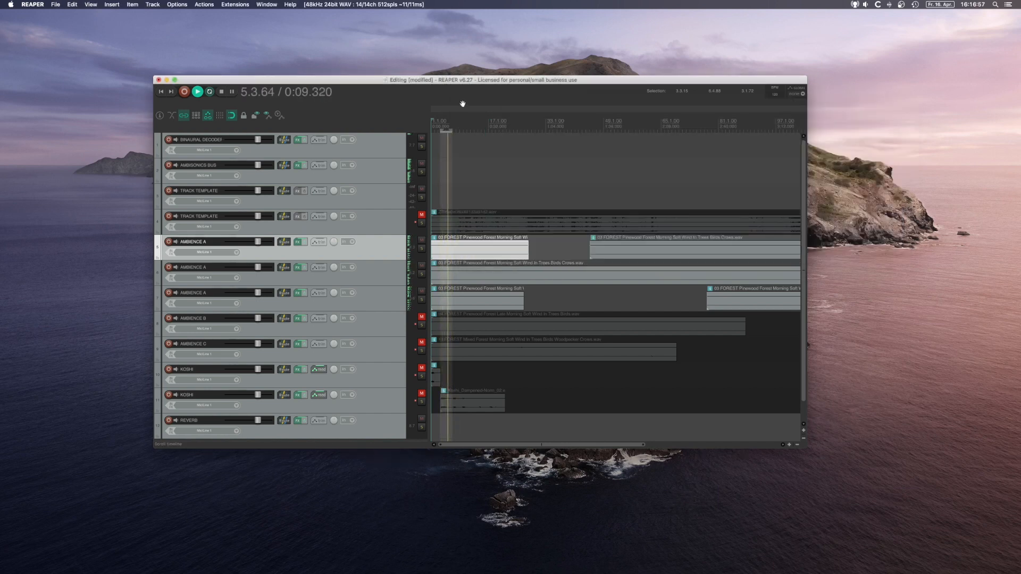
{"action": "key", "text": "space"}
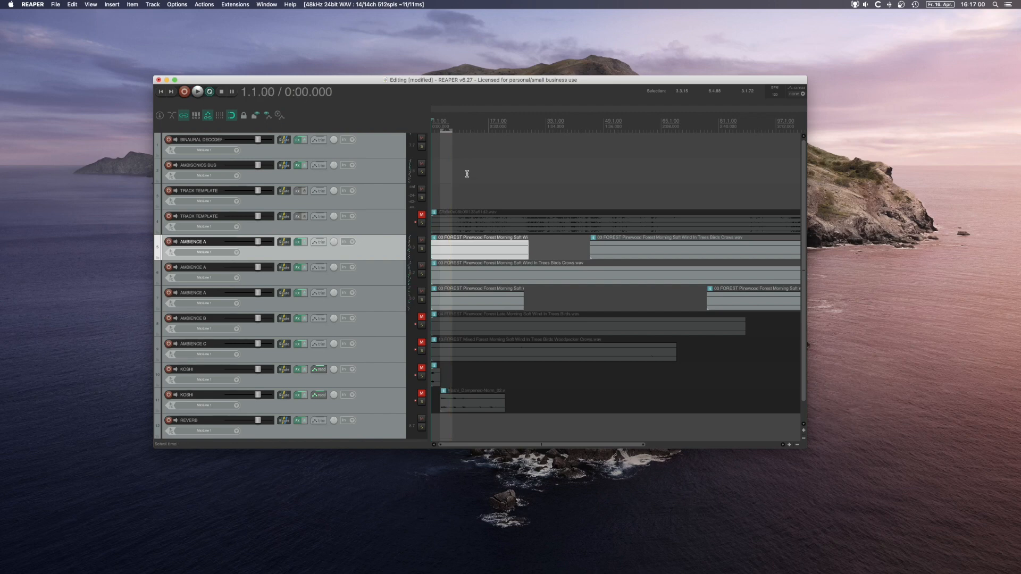
{"action": "key", "text": "super+s"}
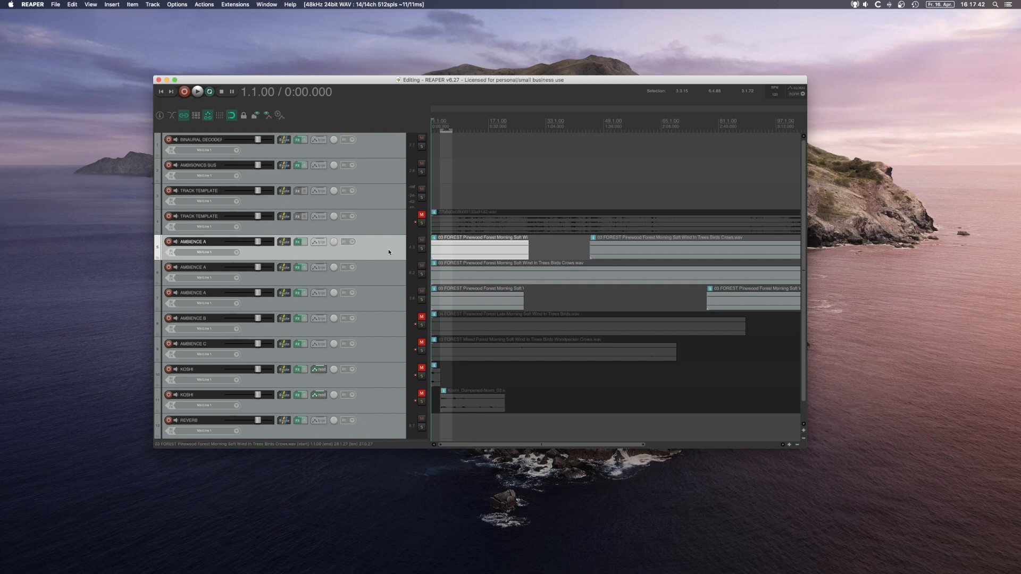
Duplicate the empty TRACK TEMPLATE track below the AMBISONICS BUS
{"action": "left_click", "coordinate": [370, 226]}
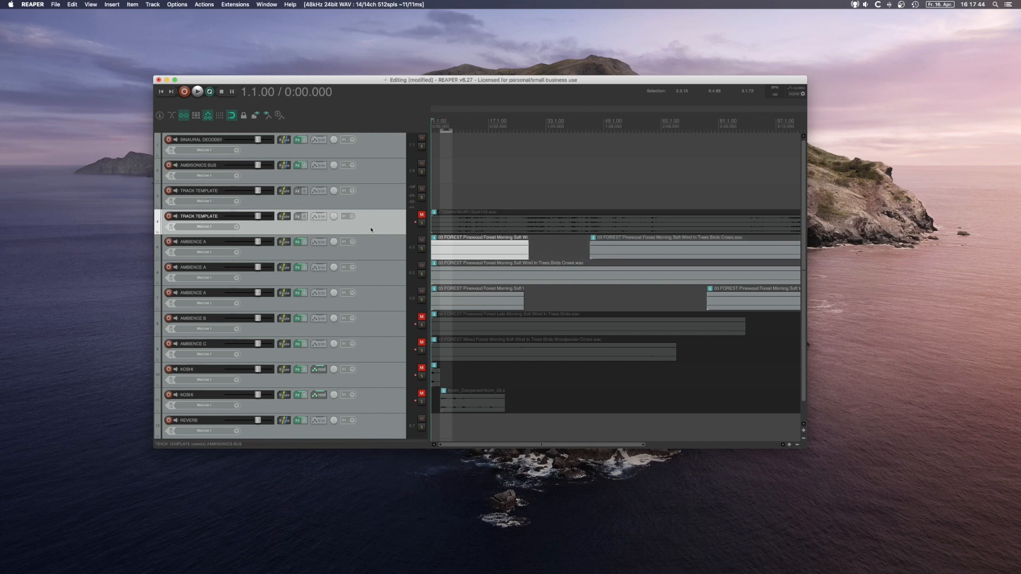
{"action": "left_click", "coordinate": [373, 204]}
{"action": "right_click", "coordinate": [374, 204]}
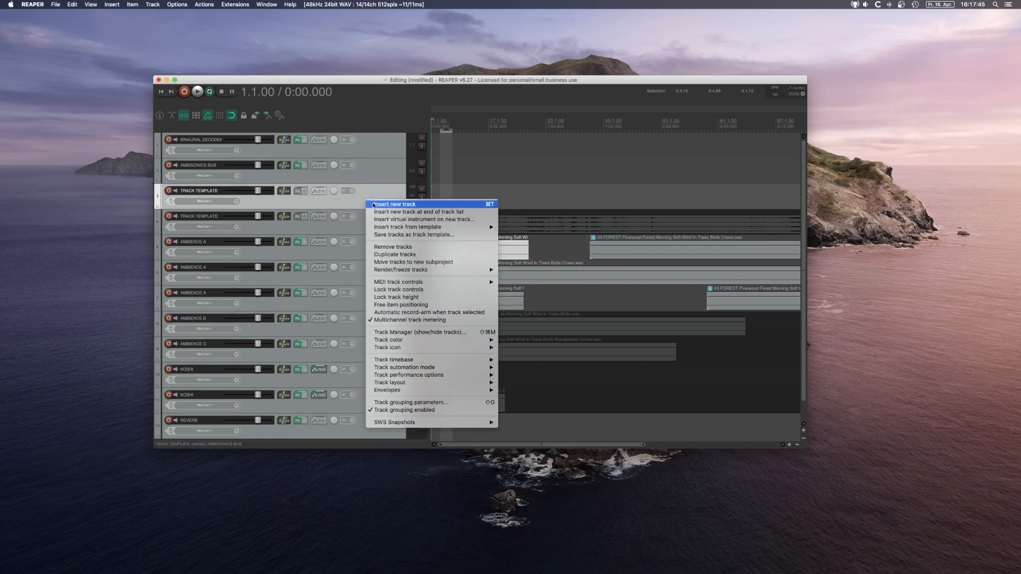
{"action": "left_click", "coordinate": [387, 254]}
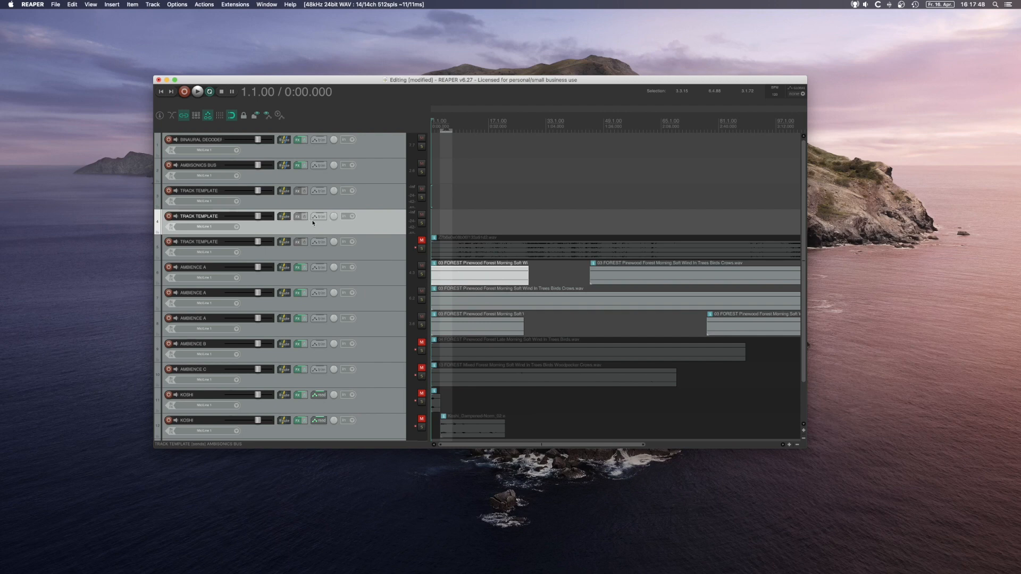
Add the IEM MultiEncoder plug-in to the duplicated TRACK TEMPLATE track and set its number of channels to 6
{"action": "left_click", "coordinate": [297, 216]}
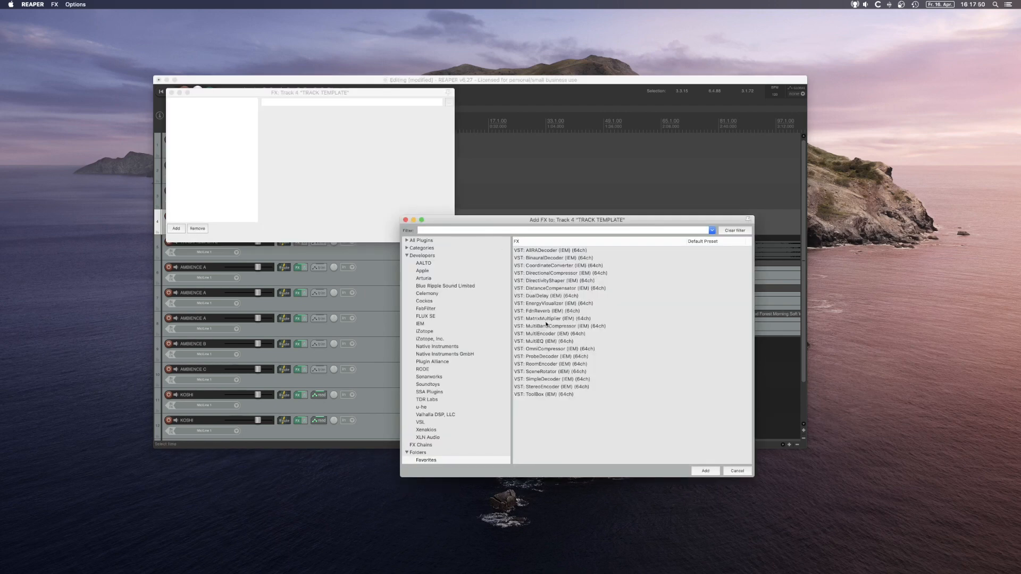
{"action": "double_click", "coordinate": [548, 333]}
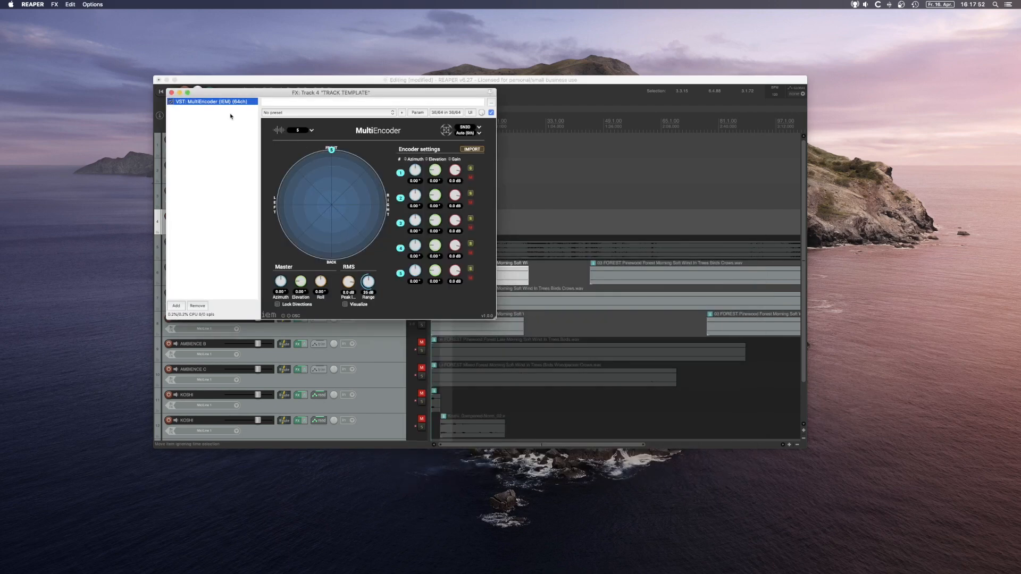
{"action": "left_click", "coordinate": [301, 131]}
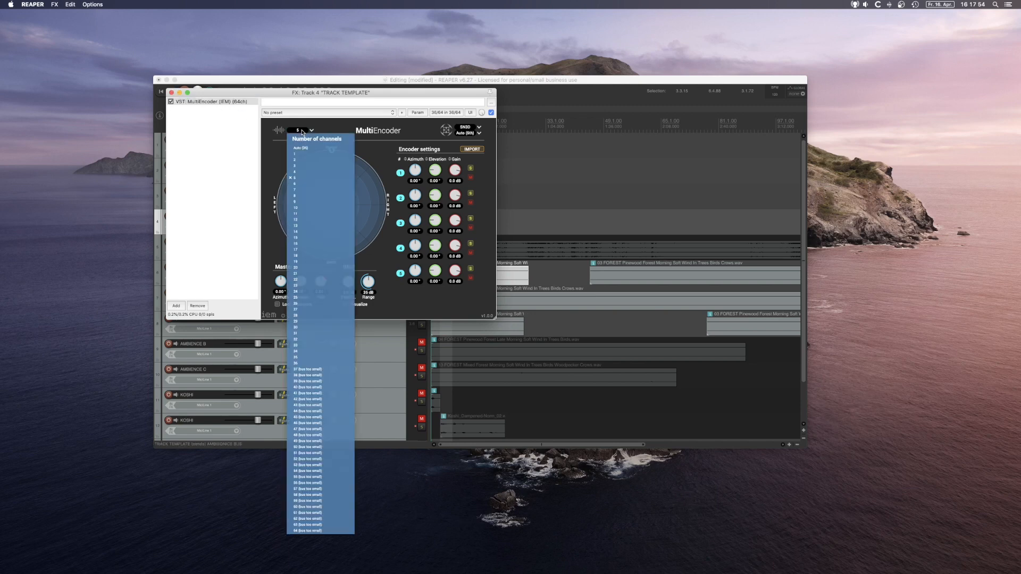
{"action": "left_click", "coordinate": [305, 184]}
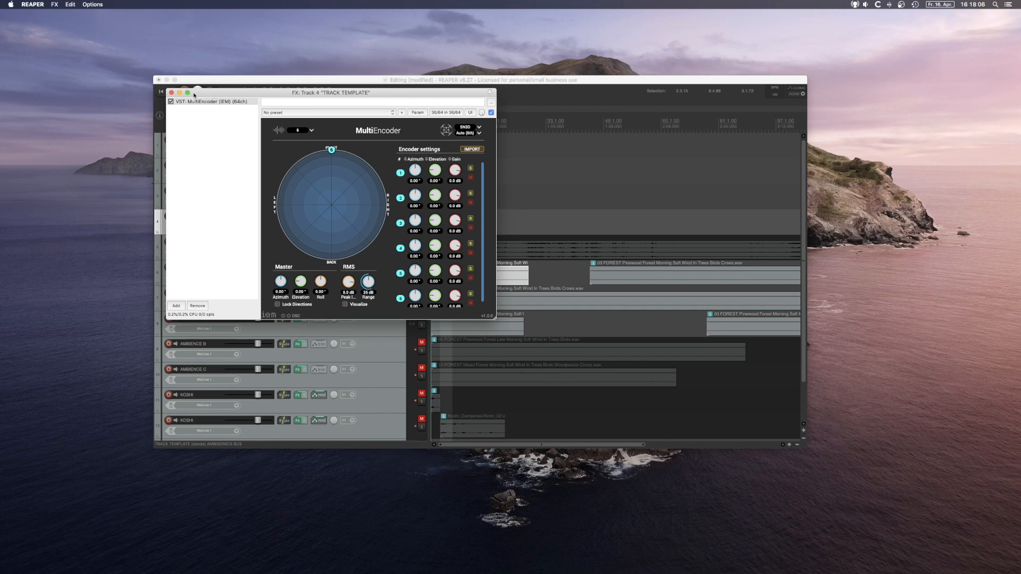
{"action": "left_click", "coordinate": [171, 93]}
Delete the first AMBIENCE A track's send to the AMBISONICS BUS and list the destinations for a new send
{"action": "left_click", "coordinate": [283, 267]}
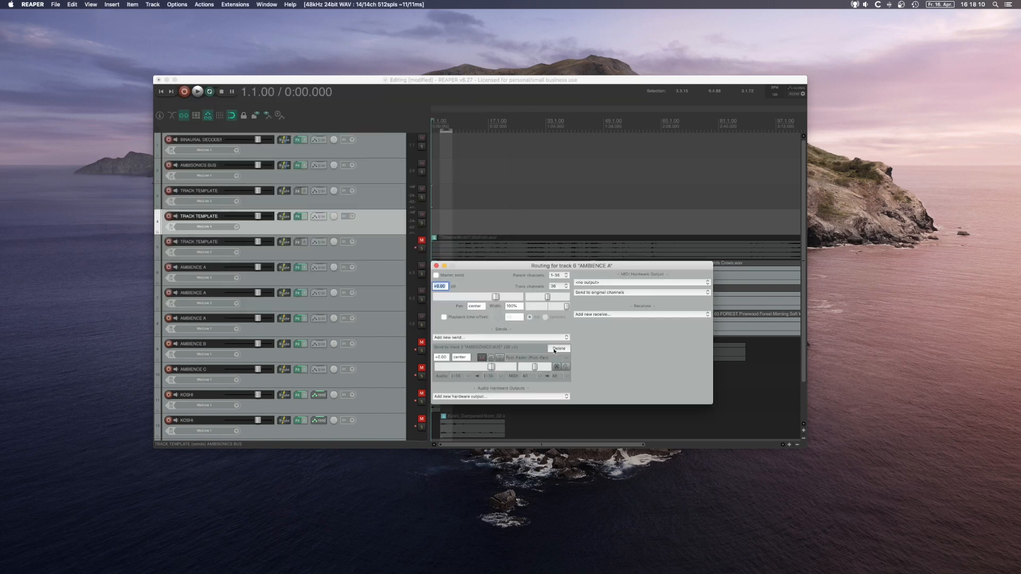
{"action": "left_click", "coordinate": [554, 351]}
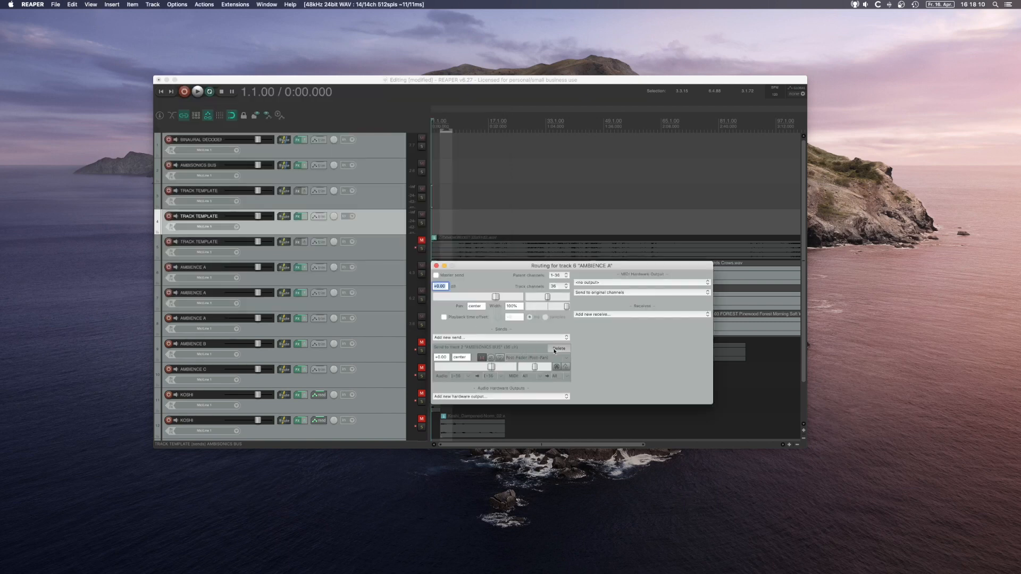
{"action": "left_click", "coordinate": [497, 338]}
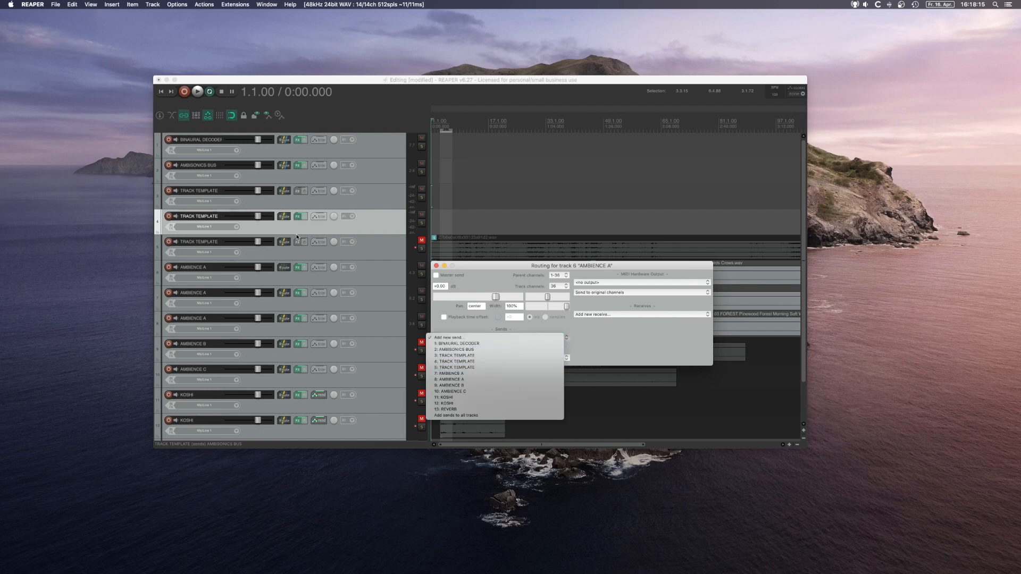
Rename the TRACK TEMPLATE track holding the MultiEncoder as AMBISONICS BUS
{"action": "double_click", "coordinate": [200, 216]}
{"action": "type", "text": "A"}
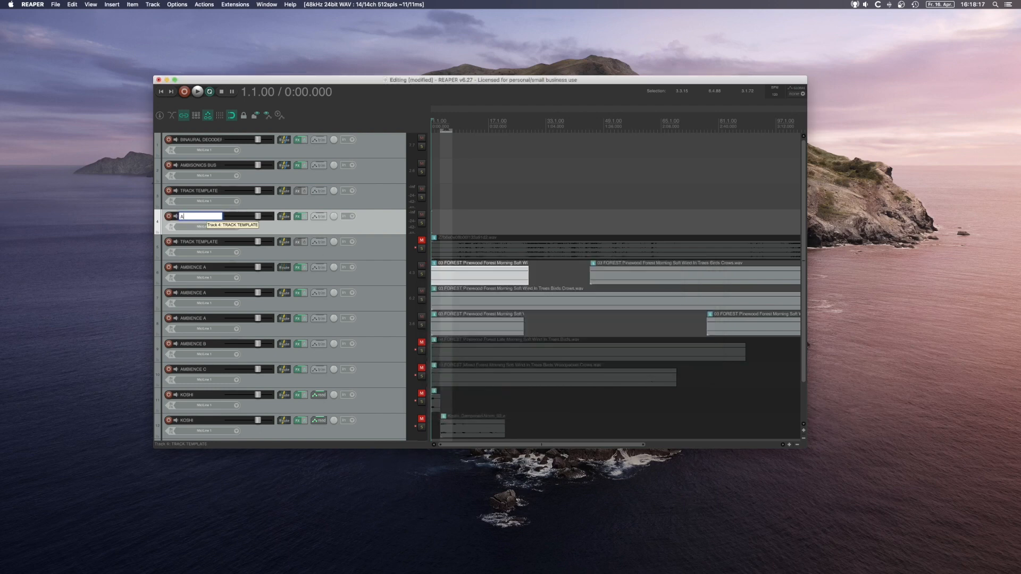
{"action": "type", "text": "MBISONICS BUS"}
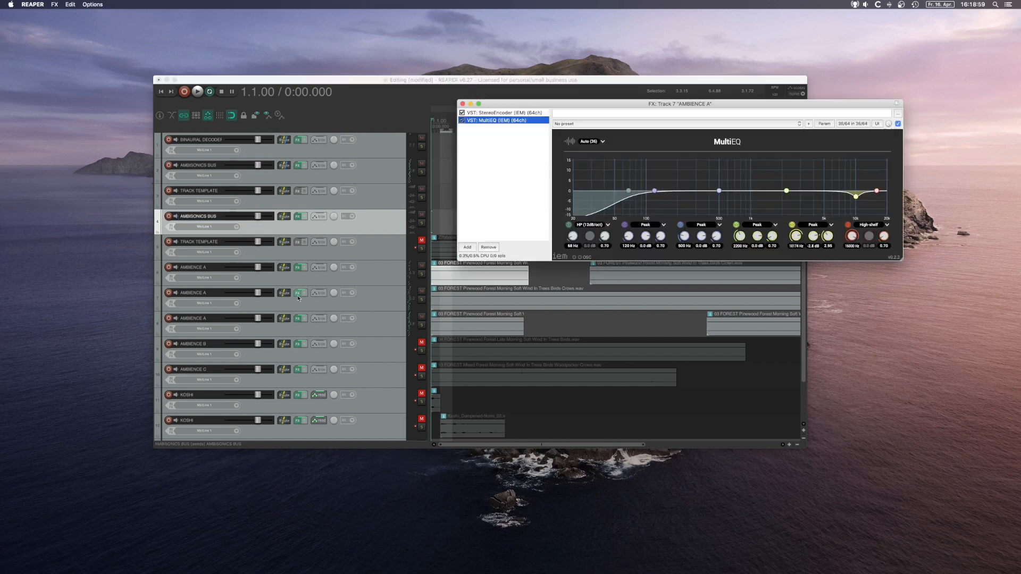
Remove the StereoEncoder plug-in from all three AMBIENCE A tracks, keeping their MultiEQ
{"action": "left_click", "coordinate": [489, 113]}
{"action": "left_click", "coordinate": [488, 247]}
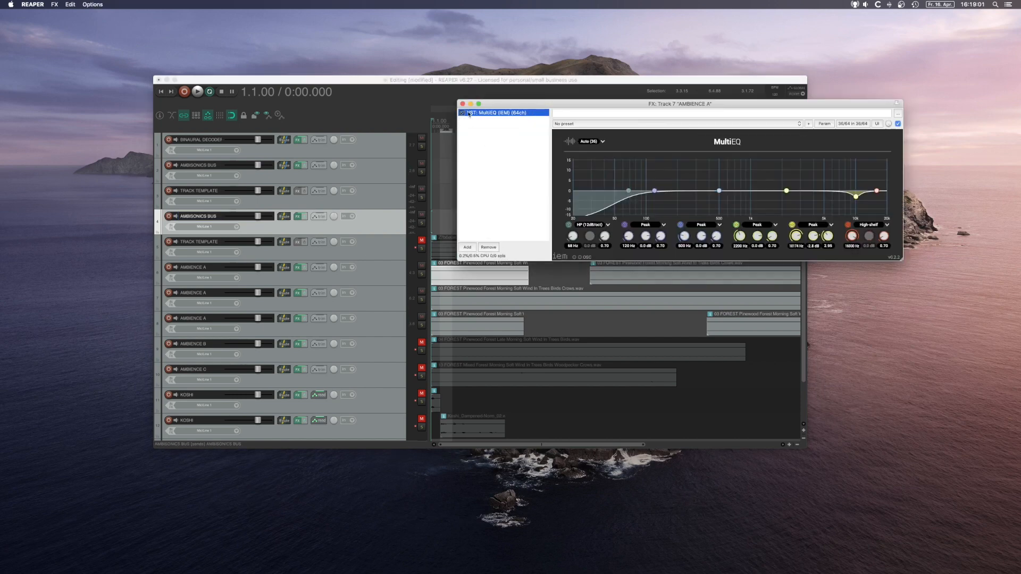
{"action": "left_click", "coordinate": [462, 104]}
{"action": "left_click", "coordinate": [298, 318]}
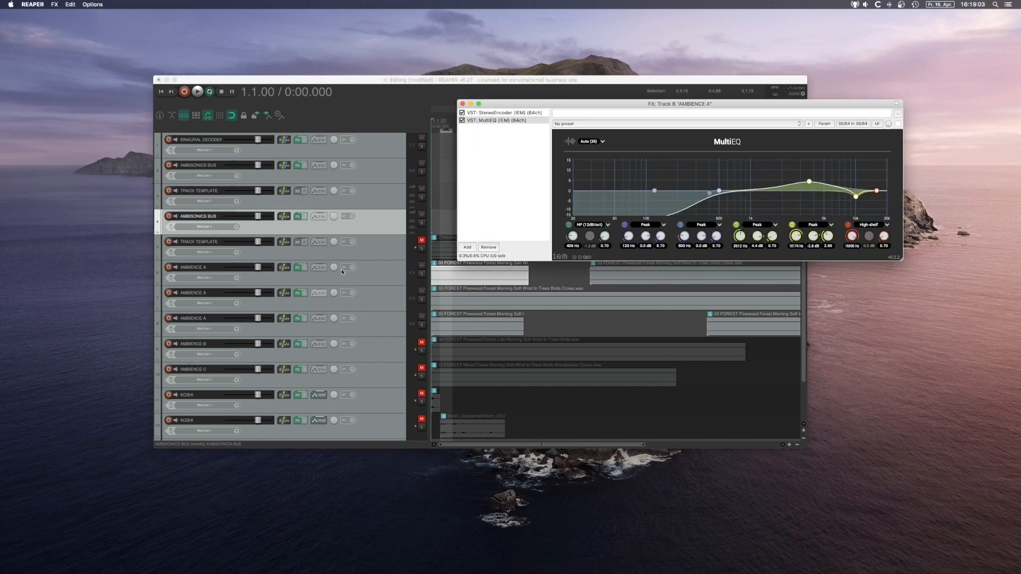
{"action": "left_click", "coordinate": [501, 121]}
{"action": "left_click", "coordinate": [489, 113]}
{"action": "left_click", "coordinate": [489, 247]}
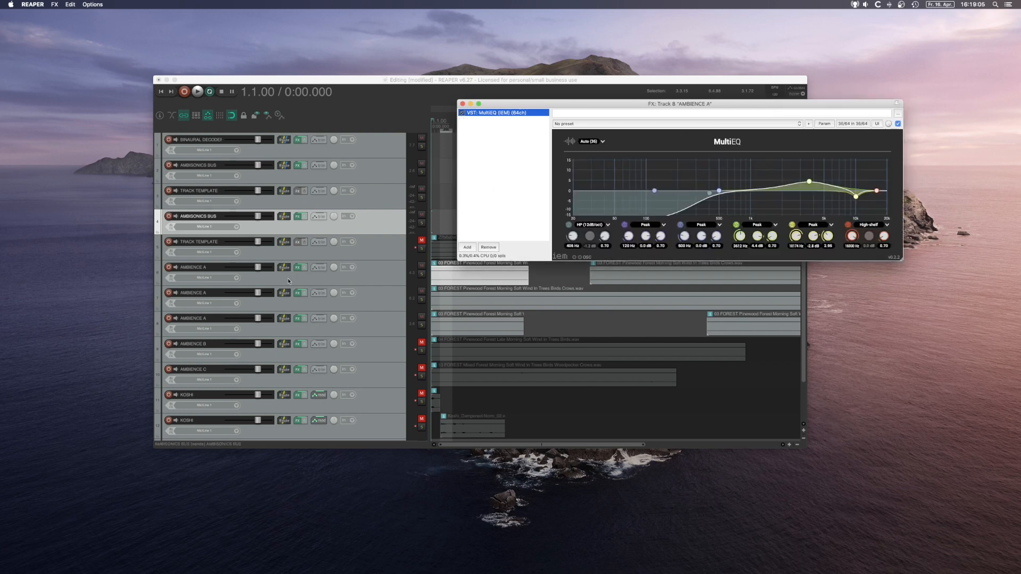
{"action": "left_click", "coordinate": [299, 268]}
{"action": "left_click", "coordinate": [499, 113]}
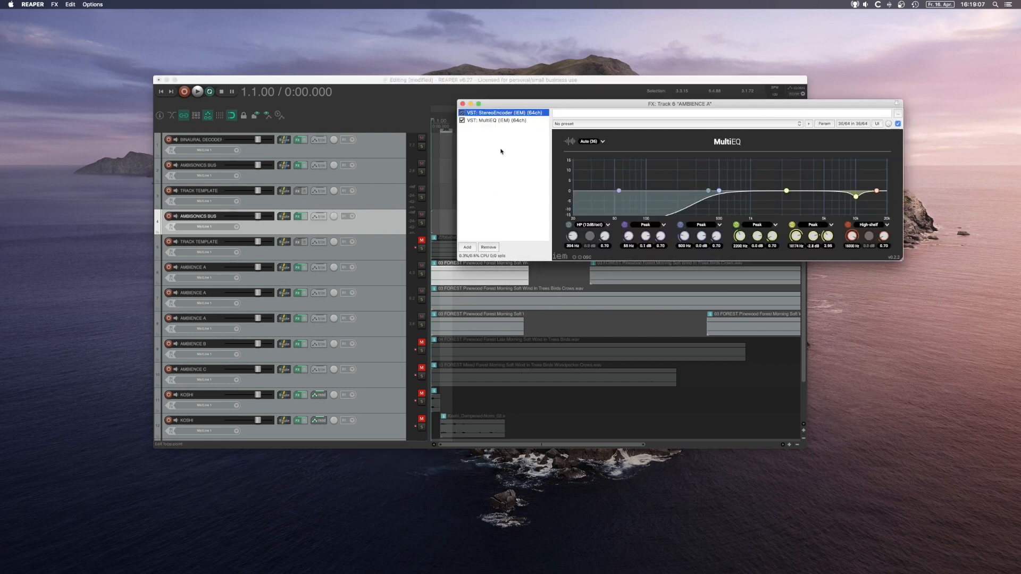
{"action": "left_click", "coordinate": [488, 245]}
{"action": "left_click", "coordinate": [463, 104]}
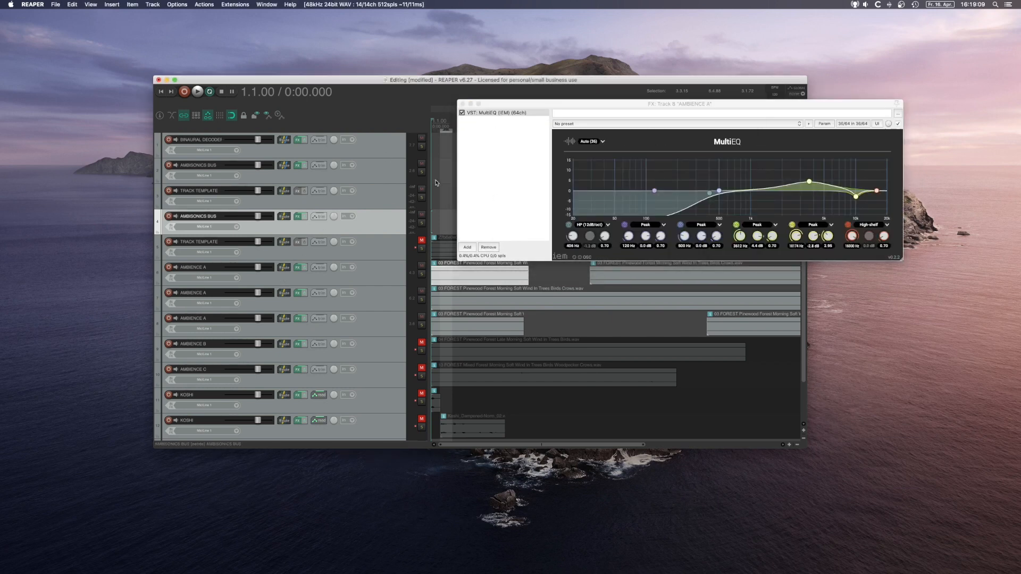
{"action": "left_click", "coordinate": [463, 104]}
Nest the three AMBIENCE A tracks inside the new AMBISONICS BUS track as its folder children
{"action": "left_click", "coordinate": [361, 275]}
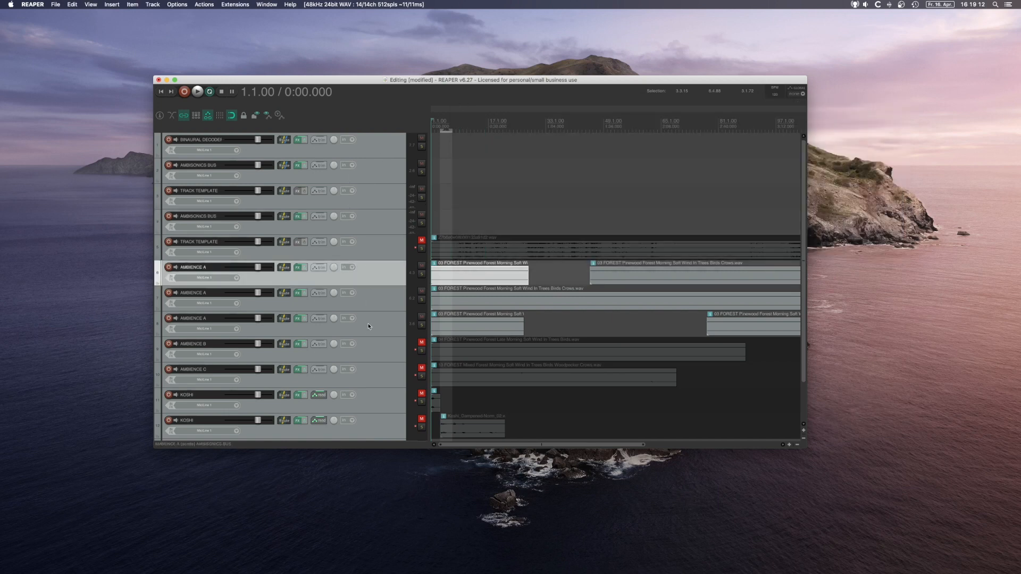
{"action": "left_click", "coordinate": [369, 324], "text": "shift"}
{"action": "left_click_drag", "start_coordinate": [366, 275], "coordinate": [367, 222]}
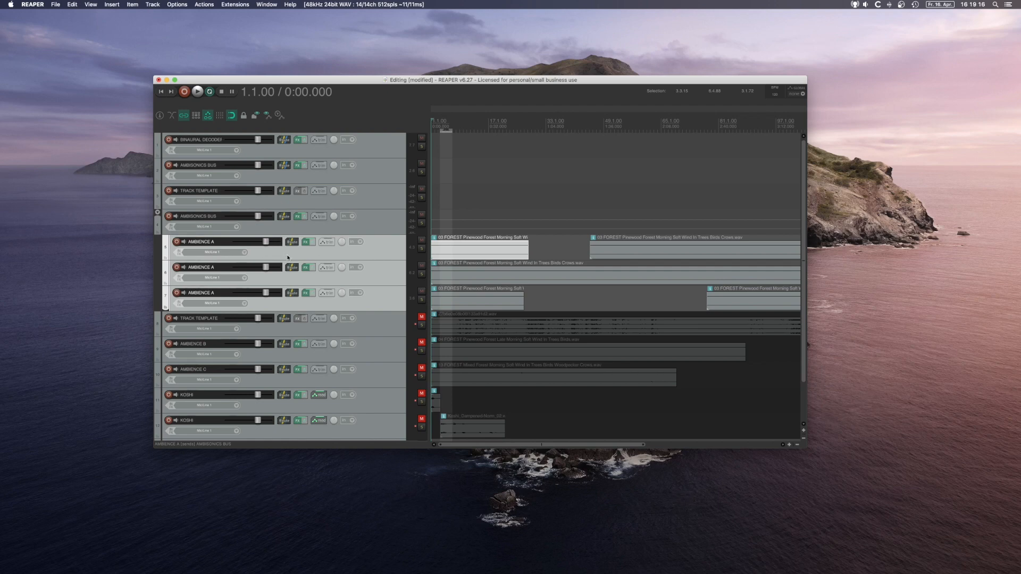
Check the routing of the AMBISONICS BUS folder and its first AMBIENCE A track, and open the folder's MultiEncoder
{"action": "left_click", "coordinate": [284, 217]}
{"action": "key", "text": "Escape"}
{"action": "left_click", "coordinate": [292, 242]}
{"action": "key", "text": "Escape"}
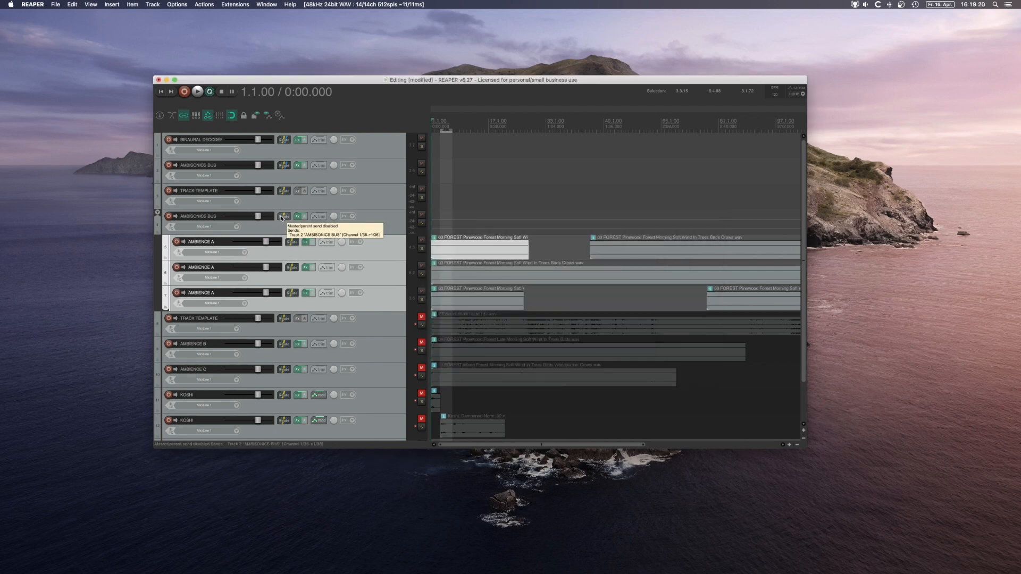
{"action": "left_click", "coordinate": [306, 245]}
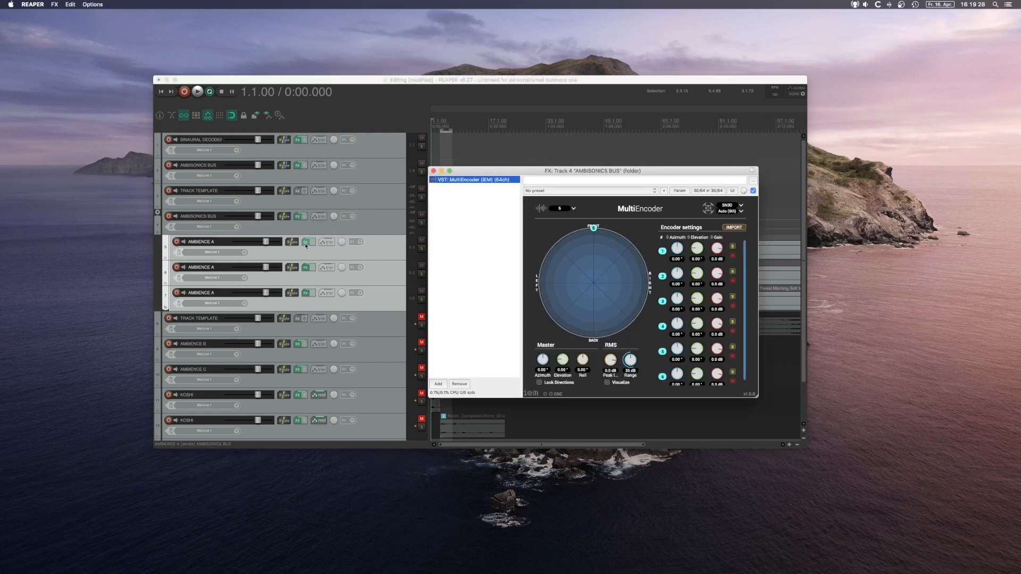
Set the first nested AMBIENCE A track's send to use stereo source channels 1/2
{"action": "left_click", "coordinate": [293, 241]}
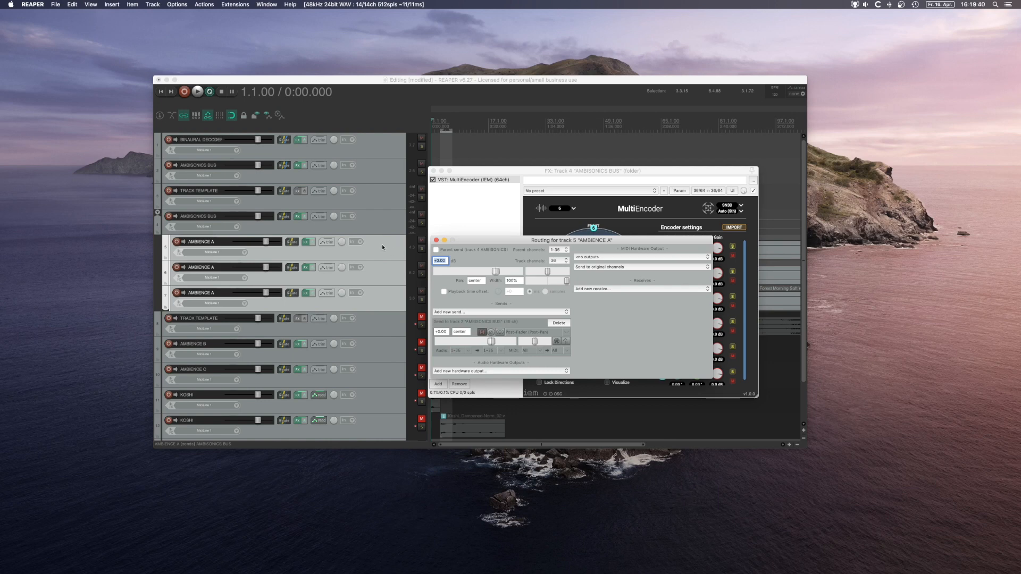
{"action": "left_click", "coordinate": [464, 352]}
{"action": "mouse_move", "coordinate": [490, 383]}
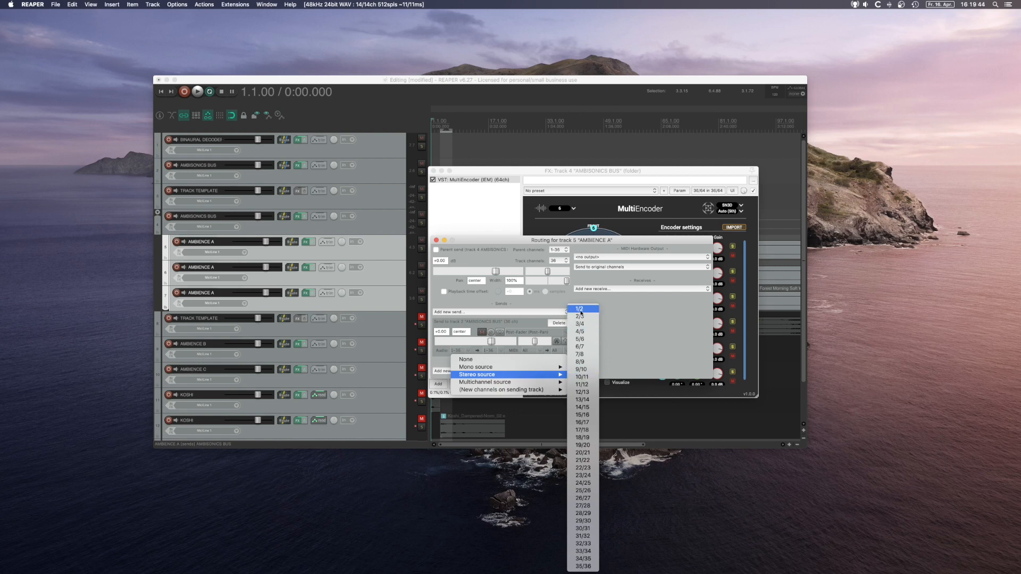
{"action": "left_click", "coordinate": [583, 309]}
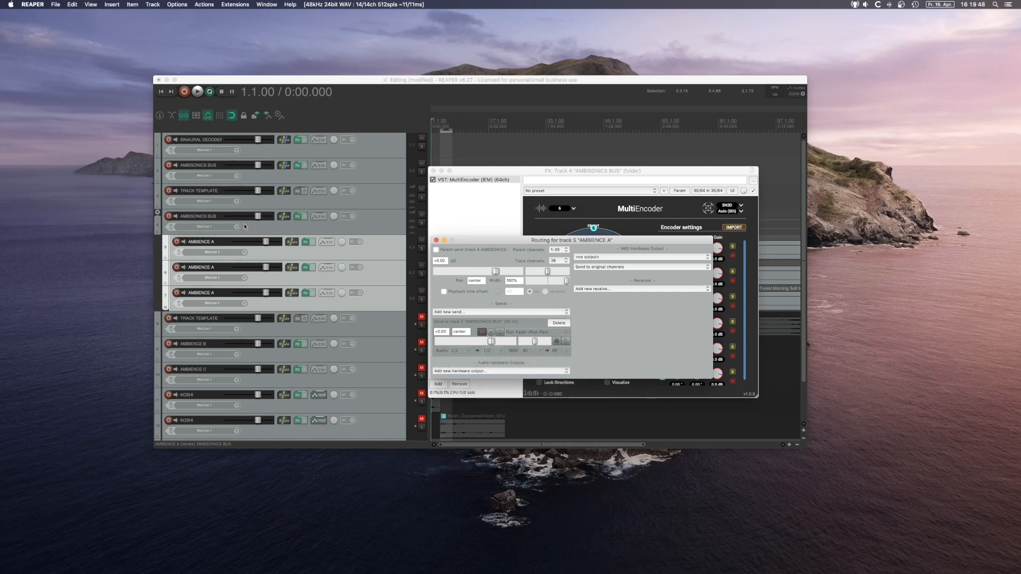
{"action": "left_click", "coordinate": [436, 241]}
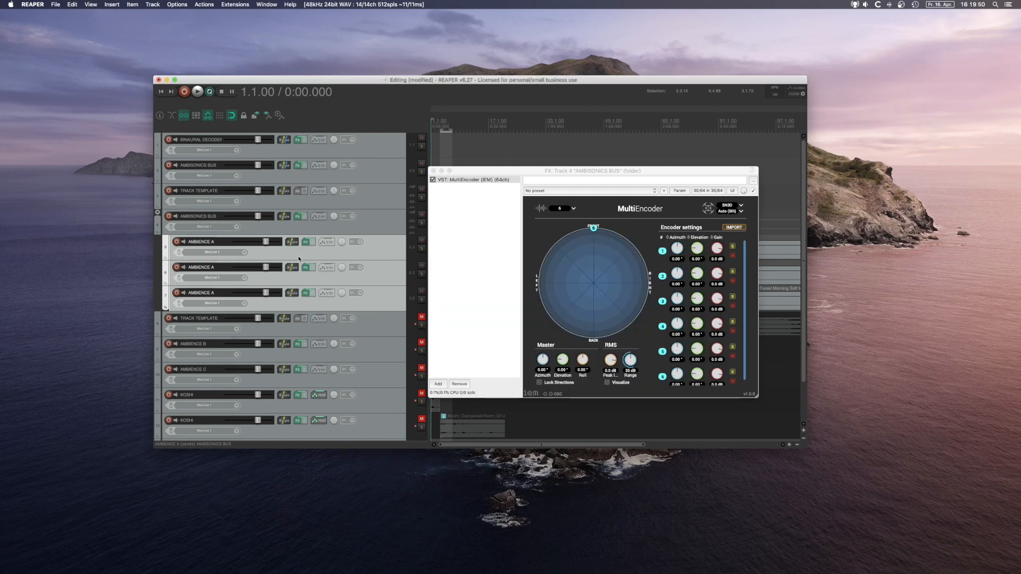
Route the second nested AMBIENCE A track's send from stereo source 1/2 to destination channels 3/4
{"action": "left_click", "coordinate": [293, 268]}
{"action": "left_click", "coordinate": [468, 396]}
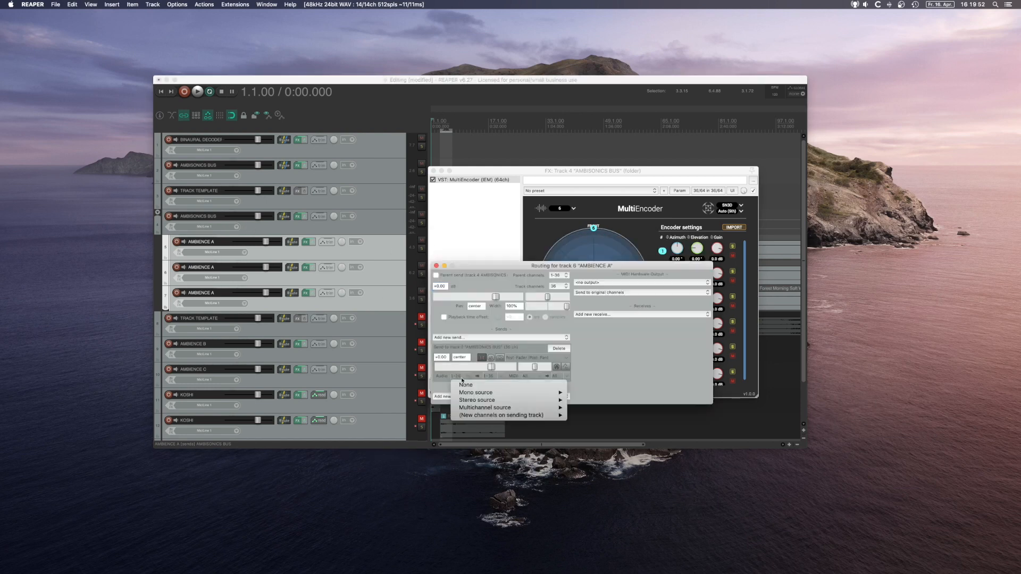
{"action": "mouse_move", "coordinate": [481, 400]}
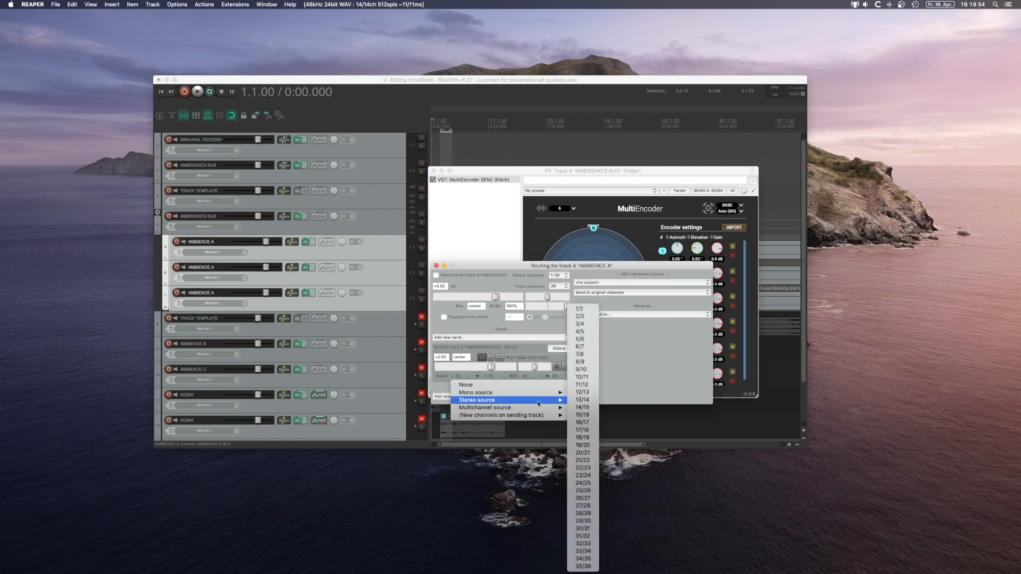
{"action": "left_click", "coordinate": [587, 308]}
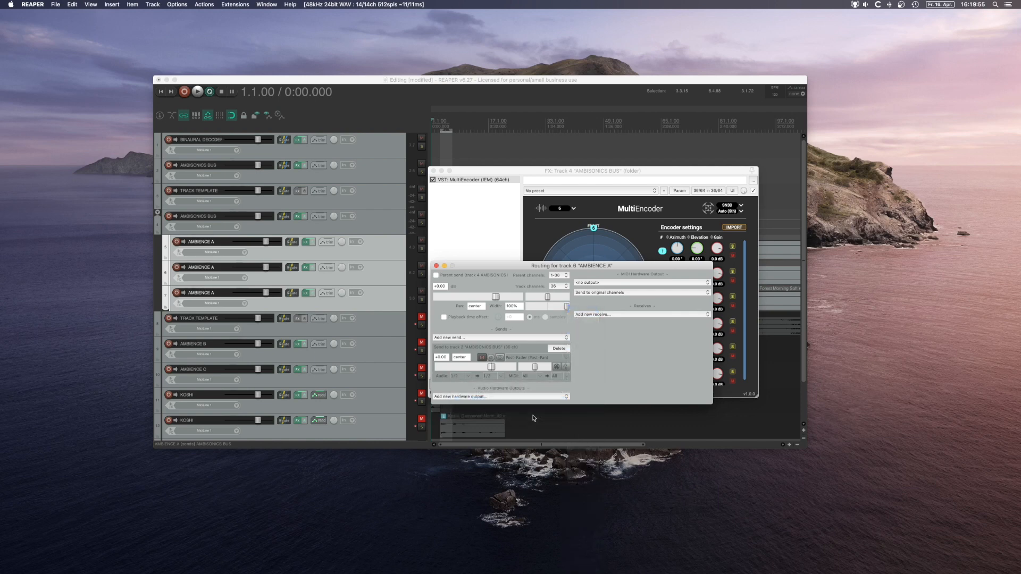
{"action": "left_click", "coordinate": [499, 378]}
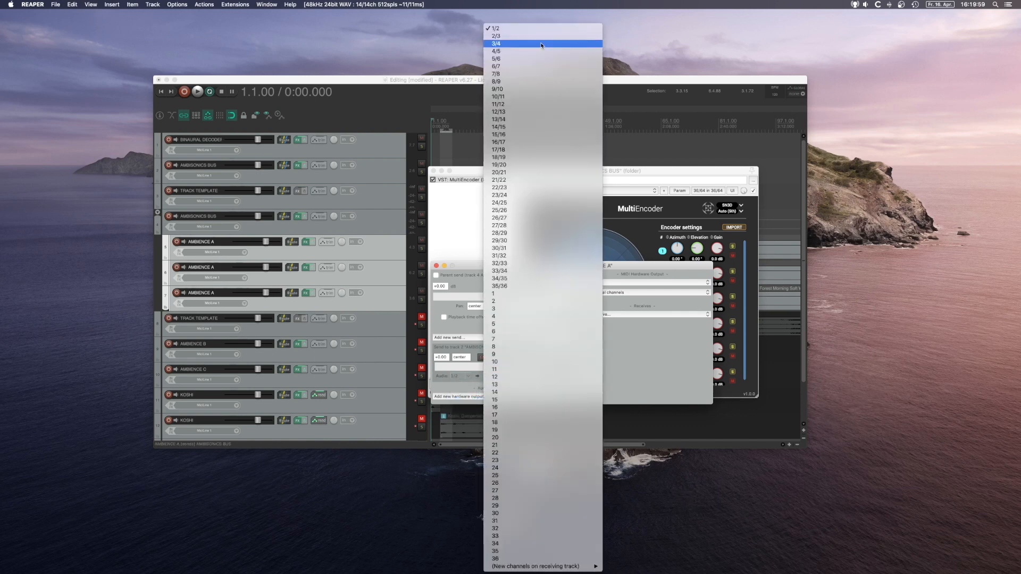
{"action": "left_click", "coordinate": [541, 43]}
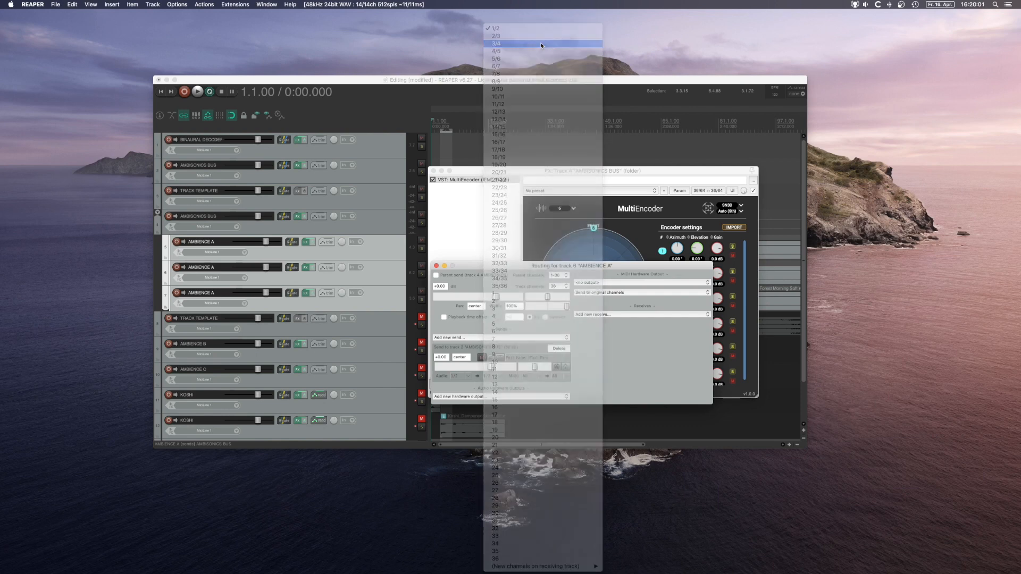
{"action": "left_click", "coordinate": [436, 266]}
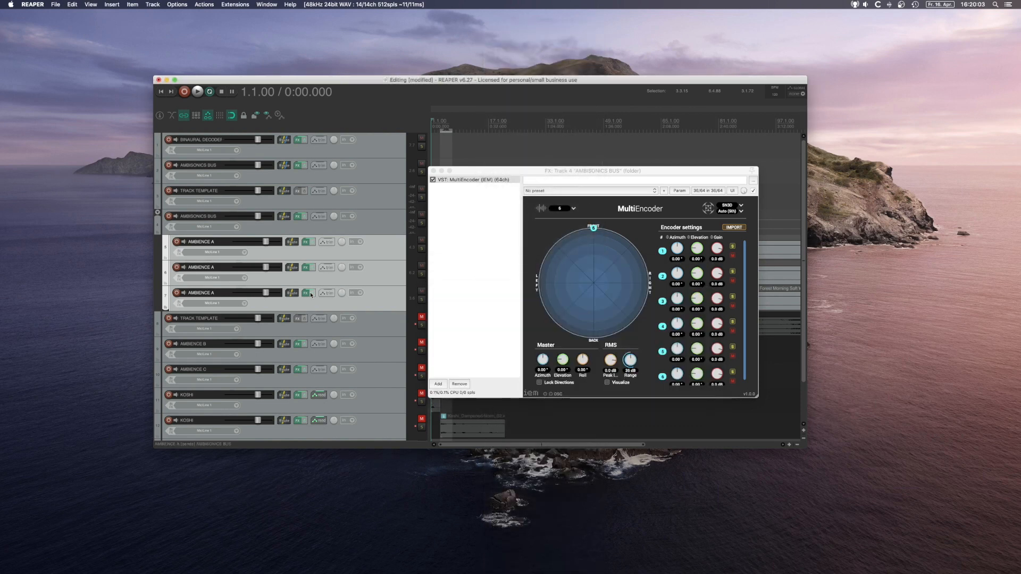
Route the third nested AMBIENCE A track's send from stereo source 1/2 to destination channels 5/6
{"action": "left_click", "coordinate": [292, 293]}
{"action": "left_click", "coordinate": [460, 402]}
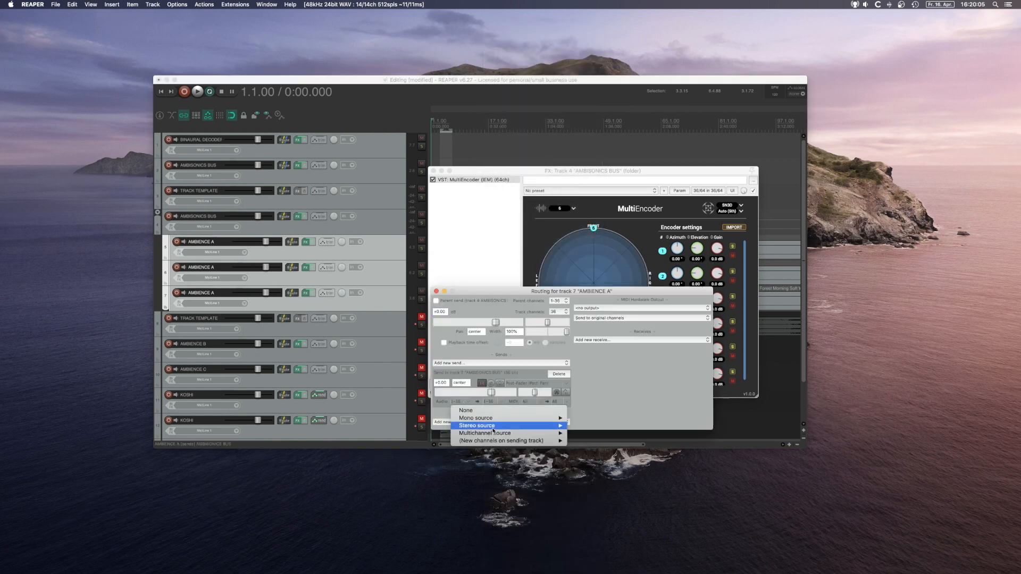
{"action": "mouse_move", "coordinate": [503, 428]}
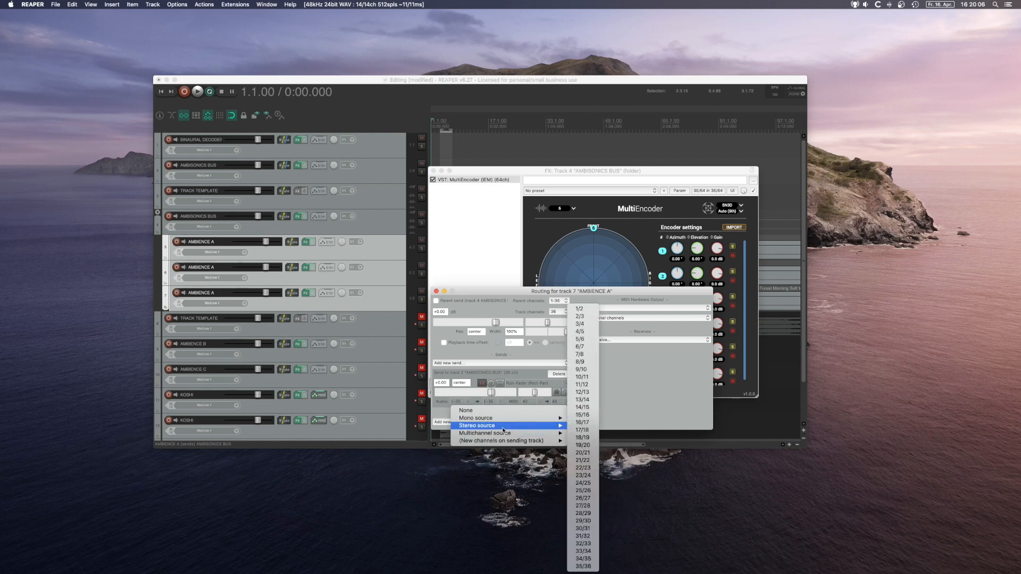
{"action": "left_click", "coordinate": [595, 309]}
{"action": "left_click", "coordinate": [487, 401]}
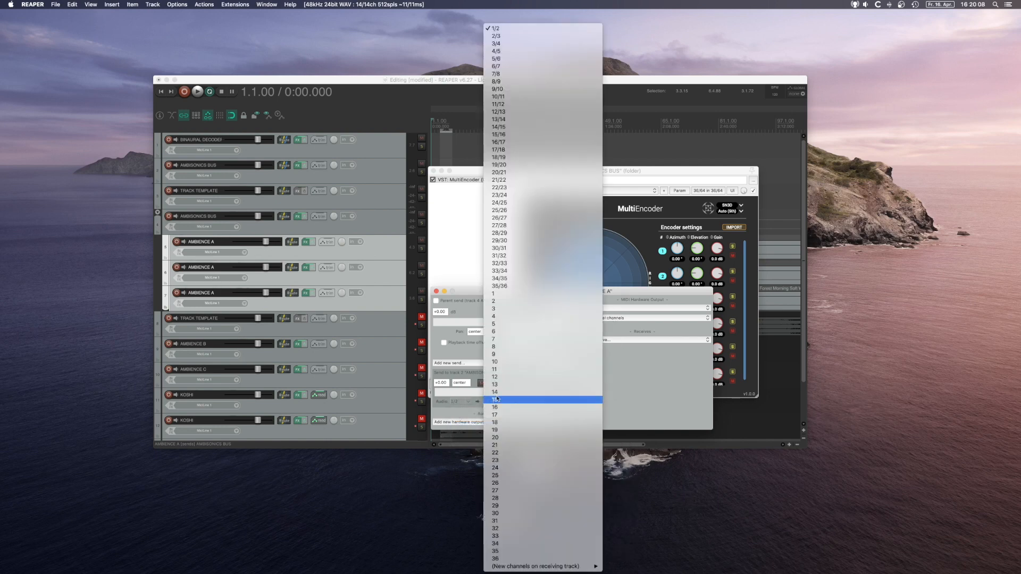
{"action": "left_click", "coordinate": [534, 58]}
{"action": "left_click", "coordinate": [436, 292]}
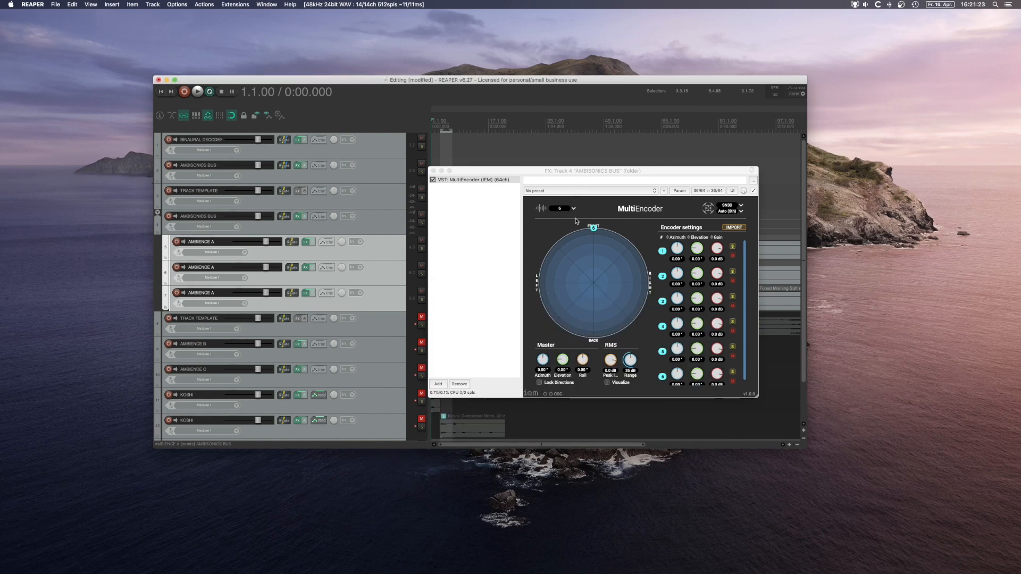
Spread the six MultiEncoder sources: 1 and 2 in front at about ±45° azimuth, 3 and 4 raised about 50°, 5 and 6 behind
{"action": "left_click", "coordinate": [671, 249]}
{"action": "left_click_drag", "start_coordinate": [672, 249], "coordinate": [681, 271]}
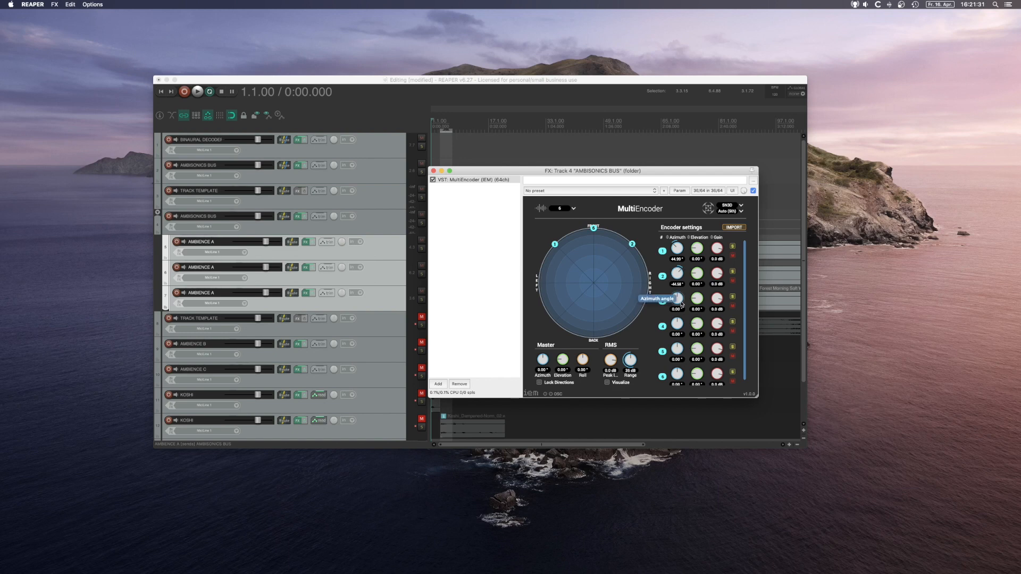
{"action": "left_click_drag", "start_coordinate": [681, 304], "coordinate": [700, 290]}
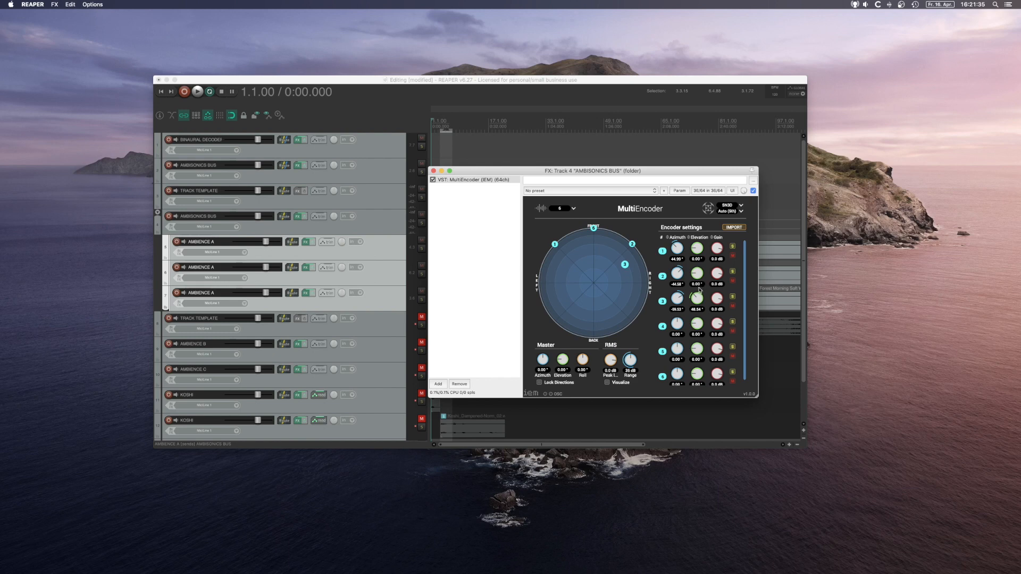
{"action": "left_click_drag", "start_coordinate": [676, 325], "coordinate": [694, 306]}
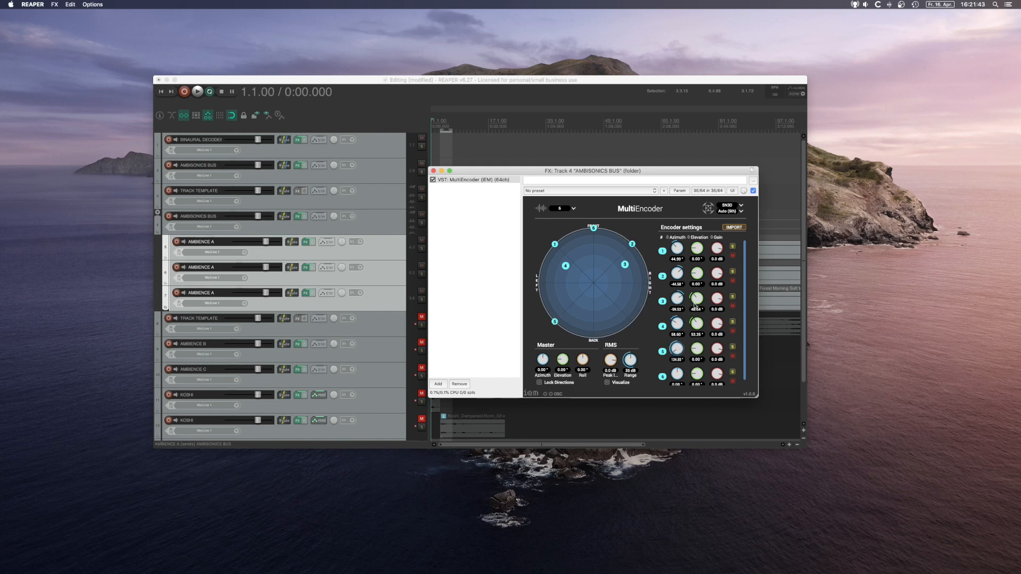
{"action": "left_click_drag", "start_coordinate": [678, 374], "coordinate": [688, 349]}
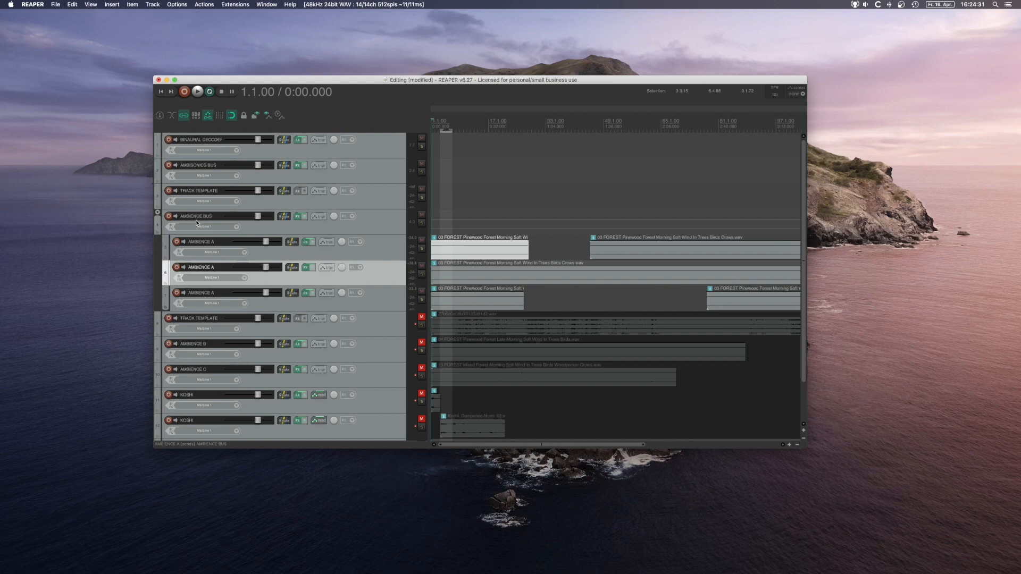
Check the AMBIENCE BUS folder's send and receive routing, and select its three nested AMBIENCE A tracks
{"action": "left_click", "coordinate": [284, 216]}
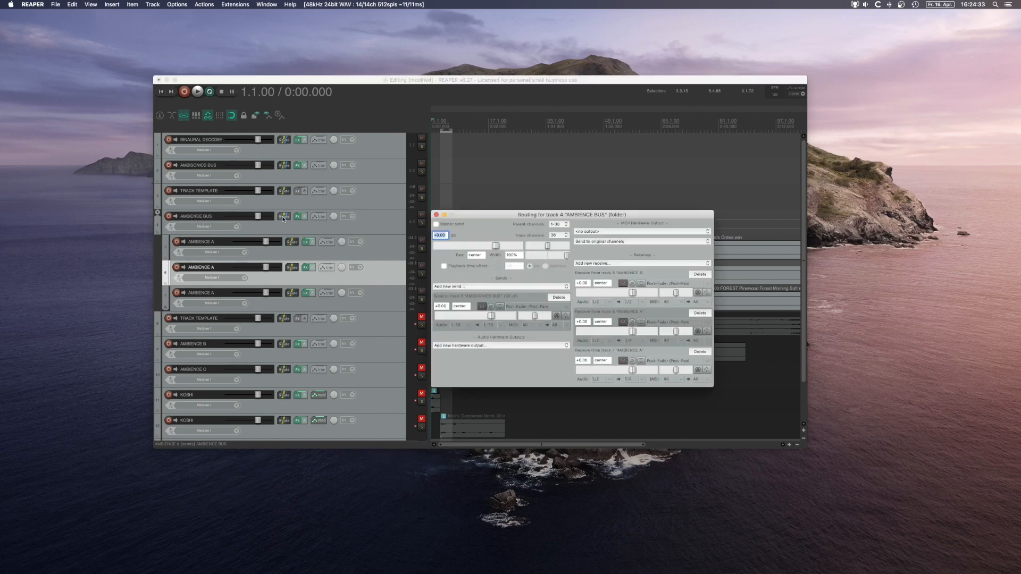
{"action": "left_click", "coordinate": [437, 215]}
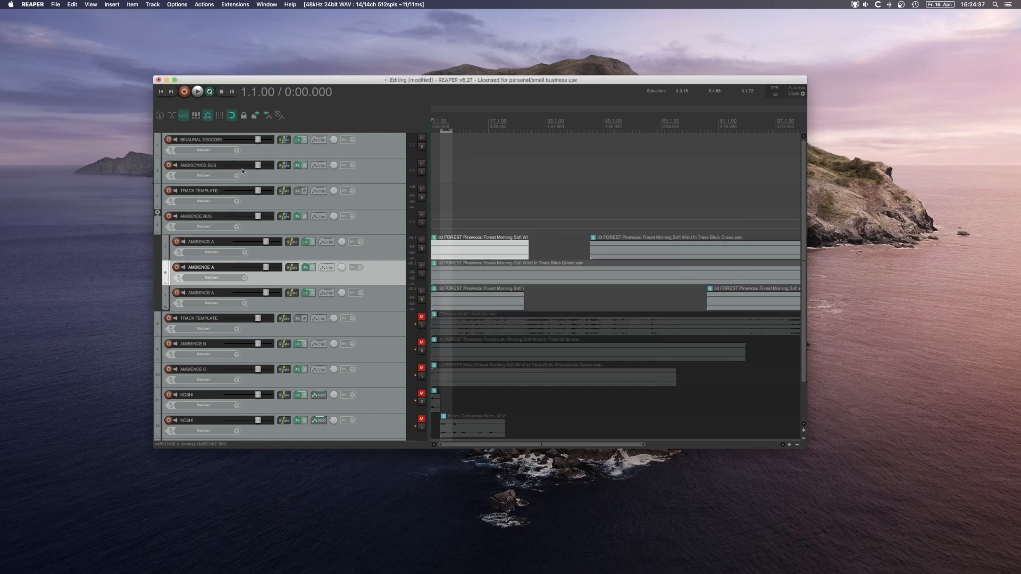
{"action": "left_click", "coordinate": [290, 252]}
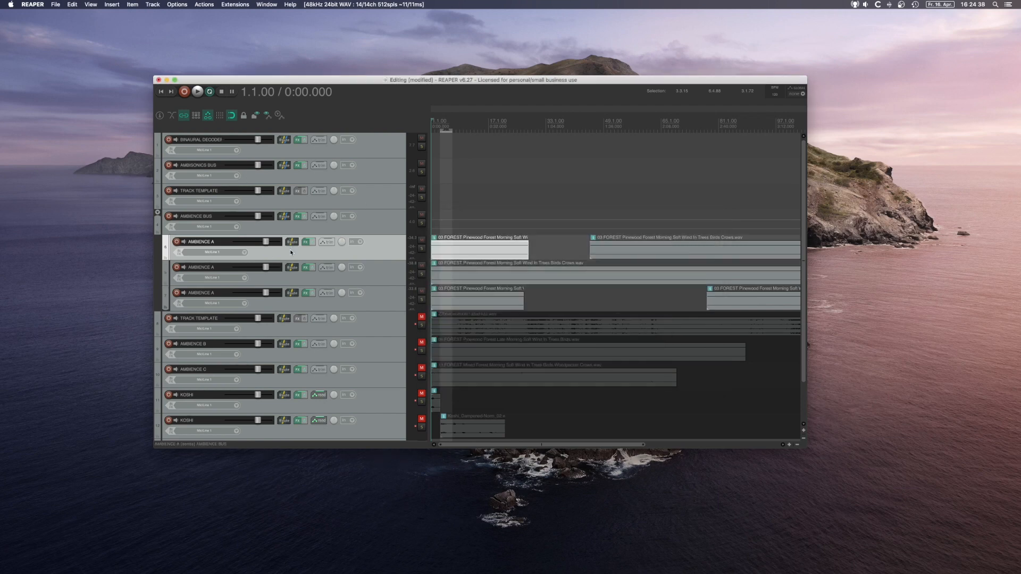
{"action": "left_click", "coordinate": [301, 304], "text": "shift"}
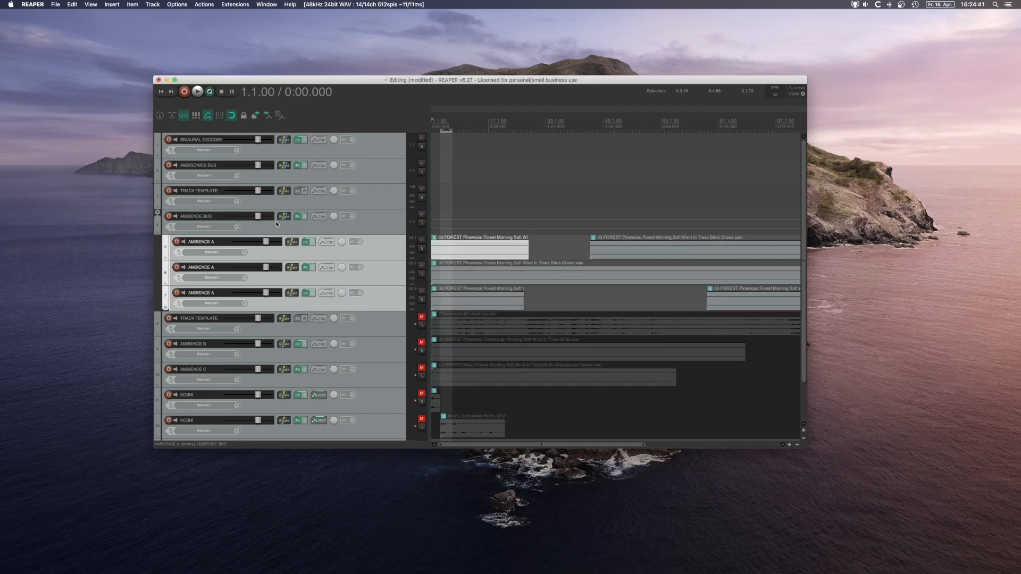
Open the AMBIENCE BUS MultiEncoder and reposition source 1 during playback to about 45° azimuth and 24° elevation
{"action": "left_click", "coordinate": [298, 217]}
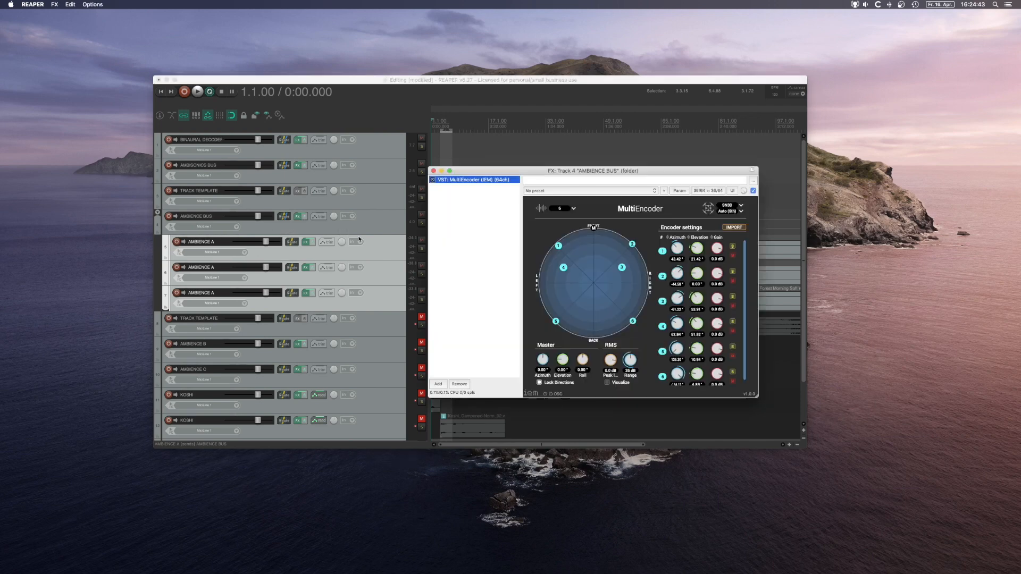
{"action": "key", "text": "space"}
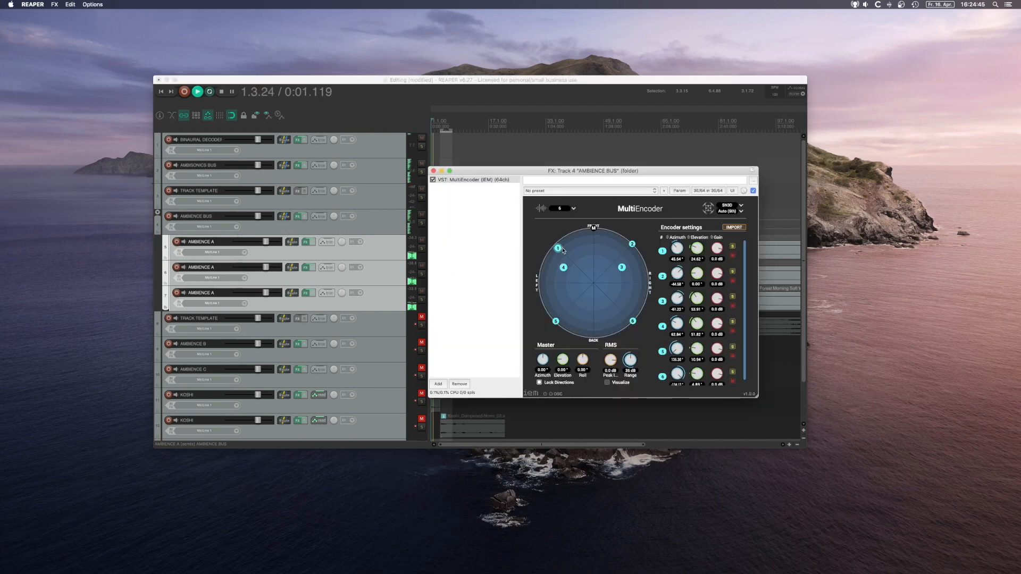
{"action": "left_click_drag", "start_coordinate": [559, 246], "coordinate": [608, 289]}
{"action": "key", "text": "space"}
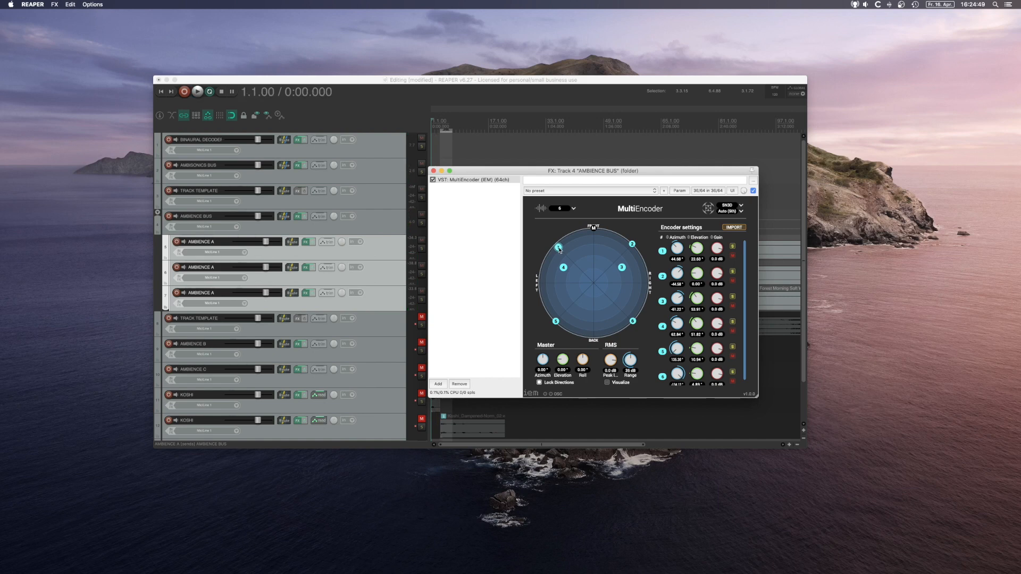
Try rotating all sources with the MultiEncoder's master azimuth during playback, and reset it to 0°
{"action": "key", "text": "space"}
{"action": "mouse_move", "coordinate": [546, 366]}
{"action": "left_mouse_down"}
{"action": "mouse_move", "coordinate": [555, 333]}
{"action": "mouse_move", "coordinate": [543, 362]}
{"action": "left_mouse_up"}
{"action": "double_click", "coordinate": [543, 361]}
{"action": "double_click", "coordinate": [543, 364]}
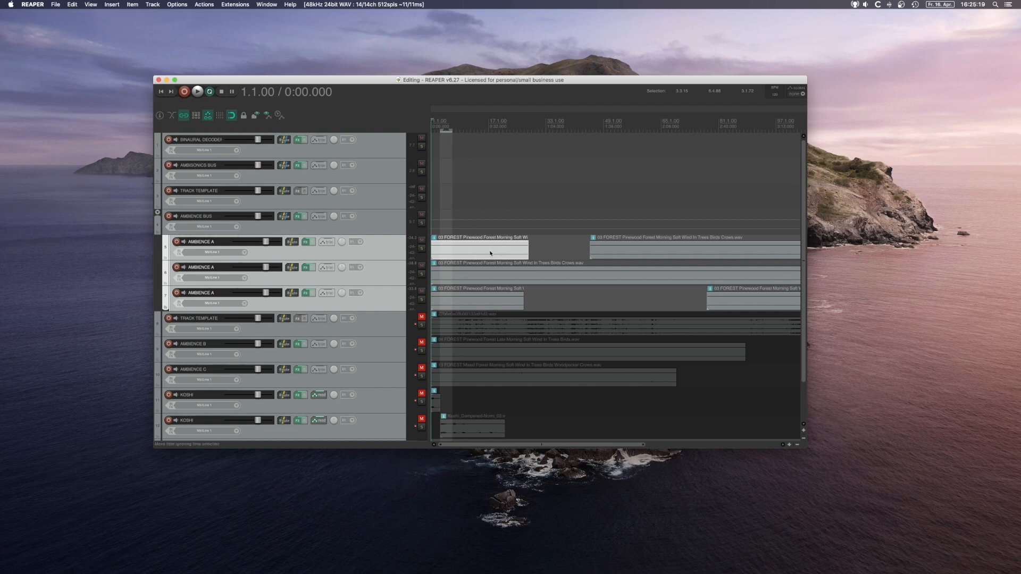
Split the second AMBIENCE A track's clip at about 0:52.6, and delete its remainder and the first AMBIENCE A track's second clip
{"action": "left_click", "coordinate": [525, 273]}
{"action": "key", "text": "s"}
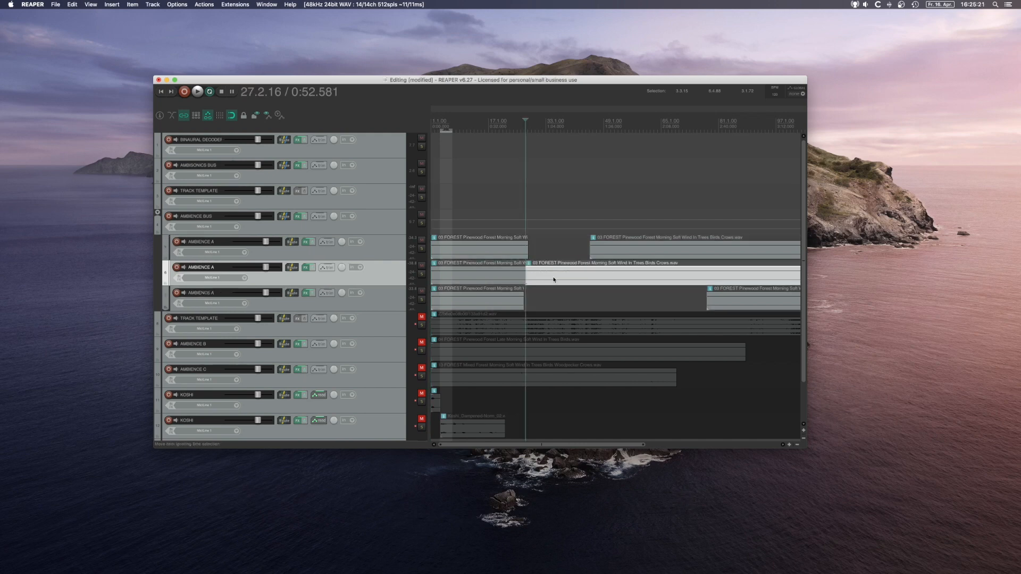
{"action": "left_click", "coordinate": [553, 276]}
{"action": "key", "text": "Delete"}
{"action": "left_click", "coordinate": [608, 250]}
{"action": "key", "text": "Delete"}
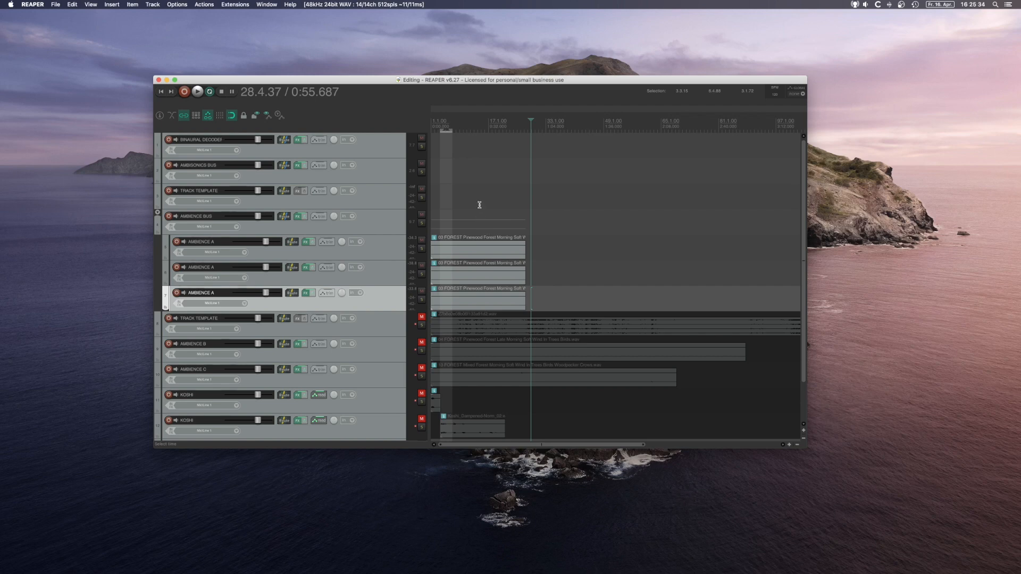
Place the edit cursor at the end of the three AMBIENCE A clips, at about 0:52.4
{"action": "left_click", "coordinate": [479, 204]}
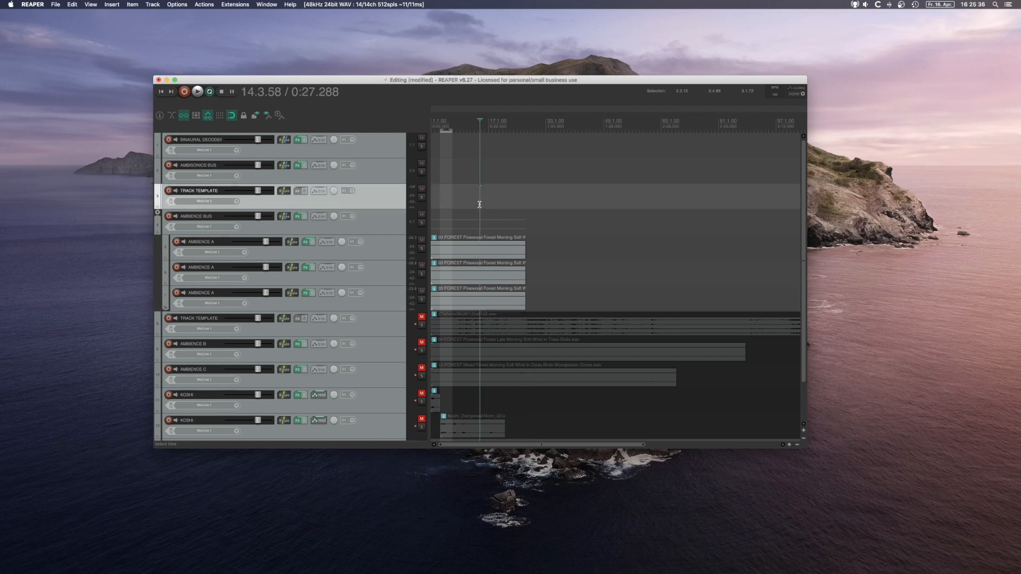
{"action": "left_click", "coordinate": [526, 189]}
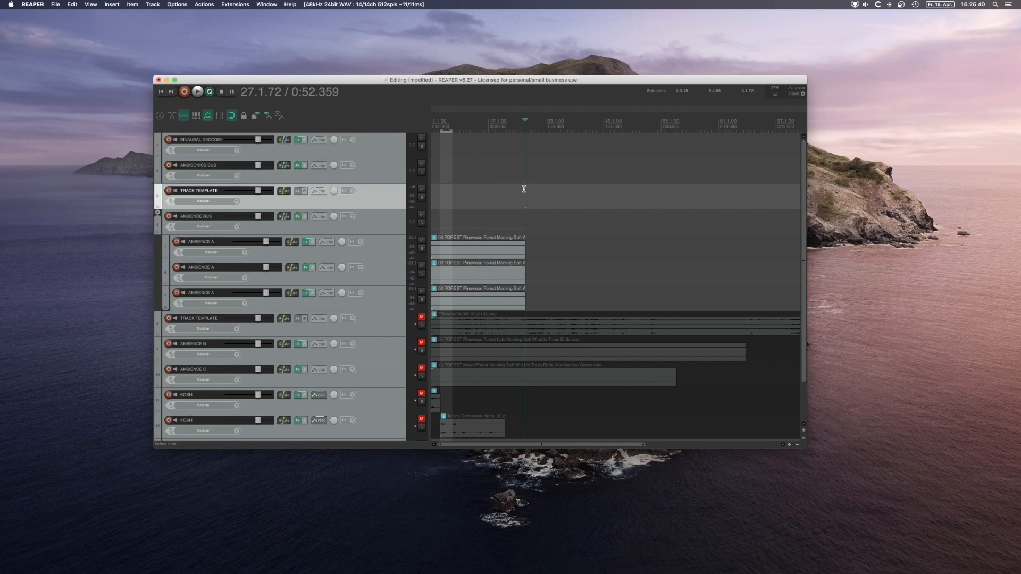
{"action": "left_click", "coordinate": [524, 188]}
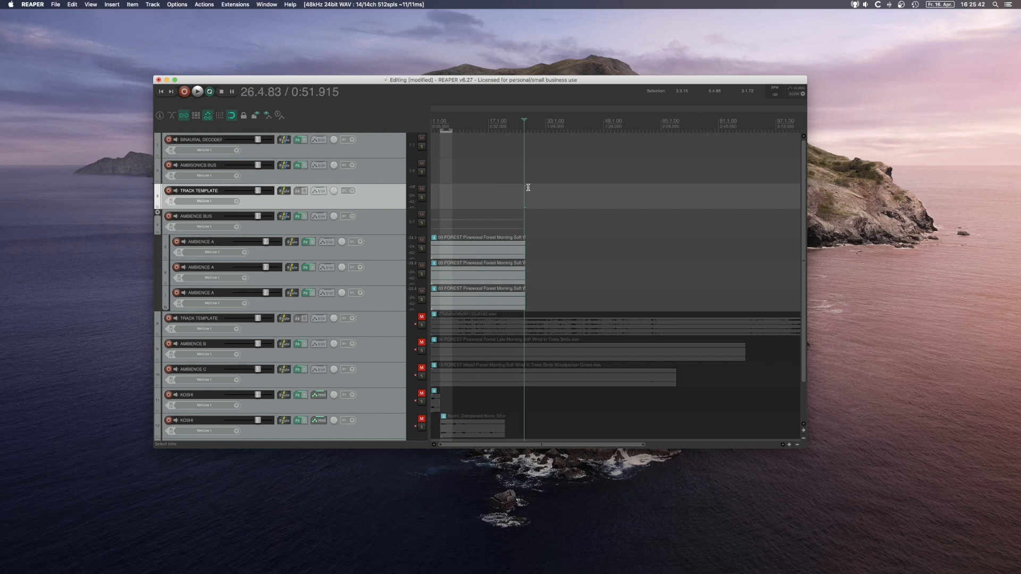
{"action": "left_click", "coordinate": [525, 195]}
Move source 1 in the AMBIENCE BUS MultiEncoder to about 43° azimuth and 19° elevation, and close the plug-in
{"action": "left_click", "coordinate": [300, 216]}
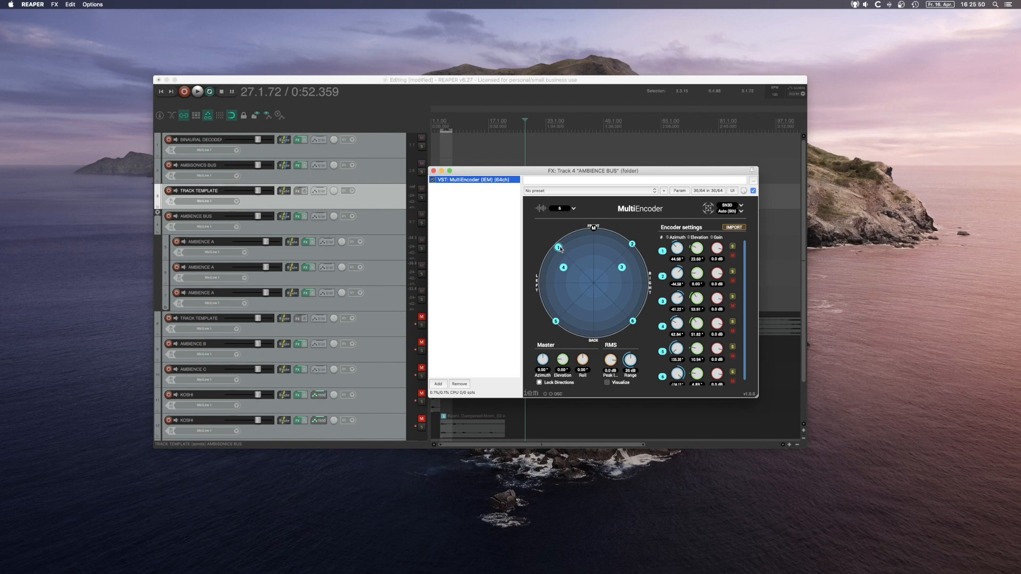
{"action": "left_click_drag", "start_coordinate": [559, 247], "coordinate": [559, 246]}
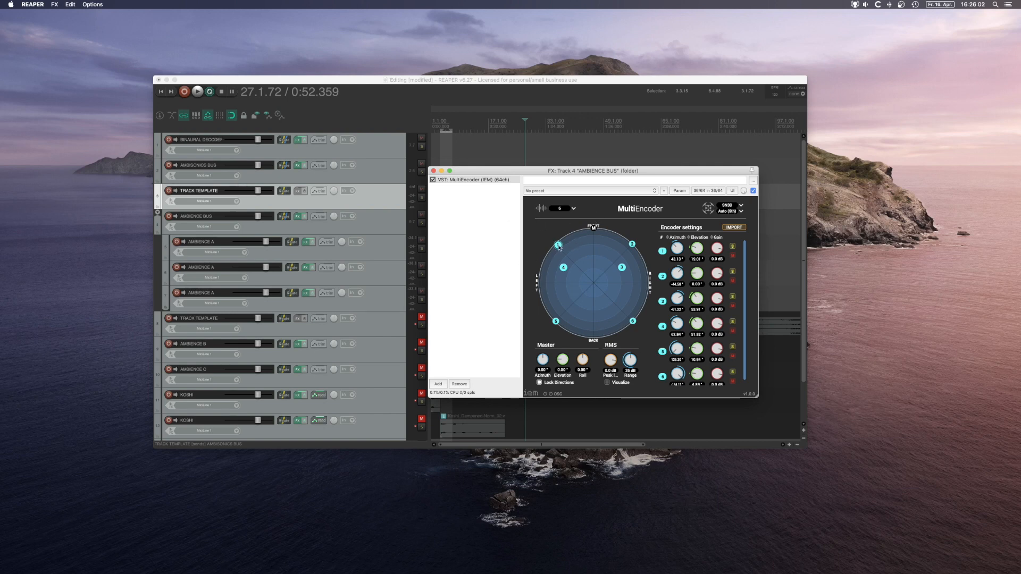
{"action": "left_click", "coordinate": [434, 170]}
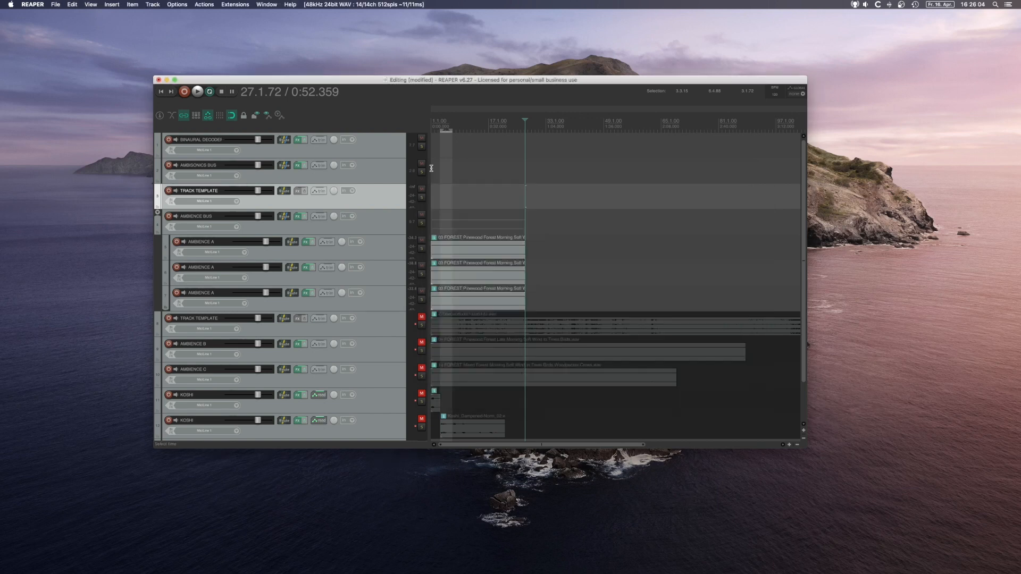
Duplicate the AMBIENCE BUS folder together with its three nested AMBIENCE A tracks
{"action": "scroll", "coordinate": [461, 289], "scroll_direction": "down", "scroll_amount": 2}
{"action": "scroll", "coordinate": [359, 376], "scroll_direction": "down", "scroll_amount": 2}
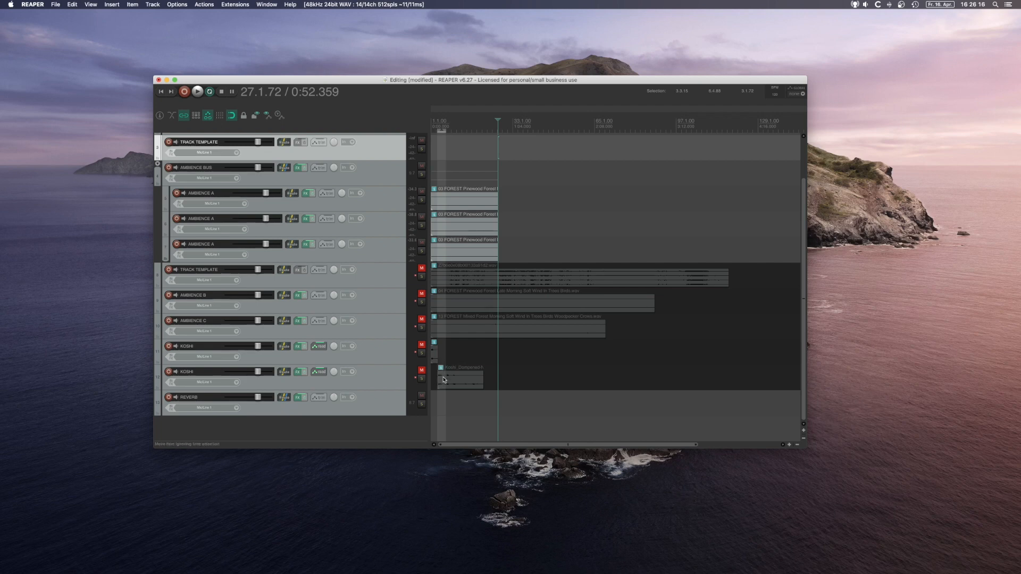
{"action": "left_click", "coordinate": [370, 189]}
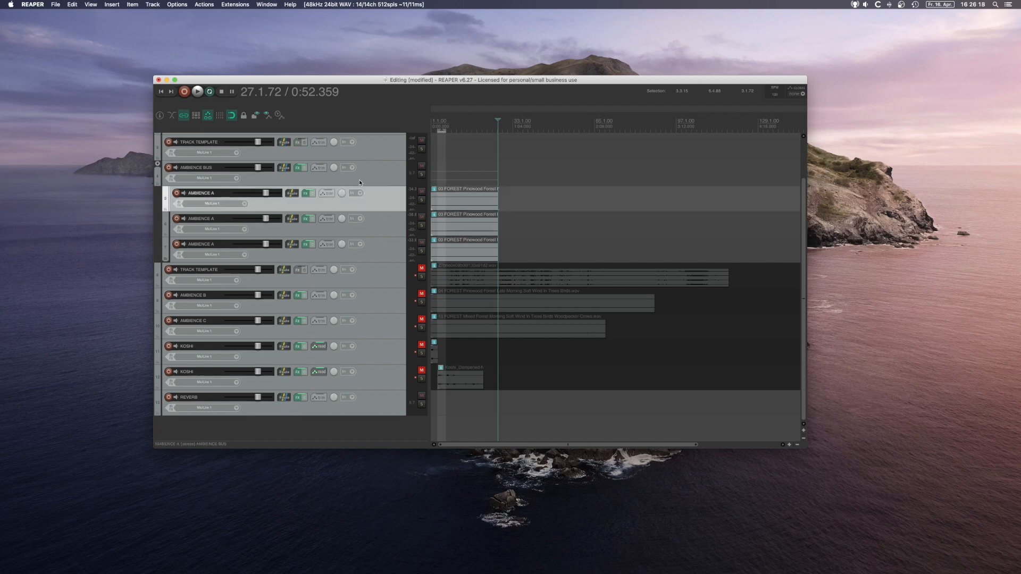
{"action": "left_click", "coordinate": [394, 218]}
{"action": "left_click", "coordinate": [392, 240]}
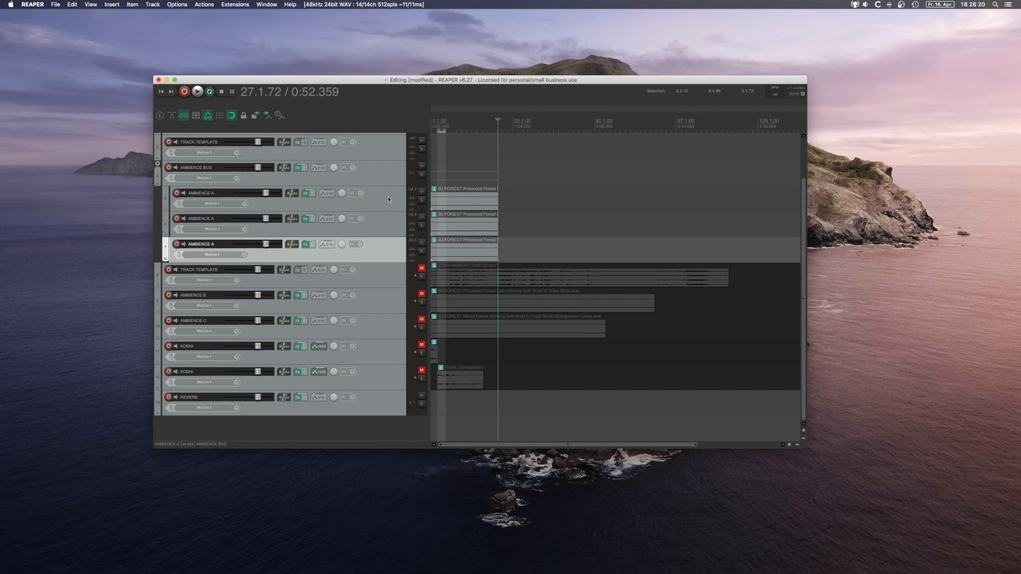
{"action": "left_click", "coordinate": [387, 196]}
{"action": "left_click", "coordinate": [388, 182]}
{"action": "right_click", "coordinate": [389, 176]}
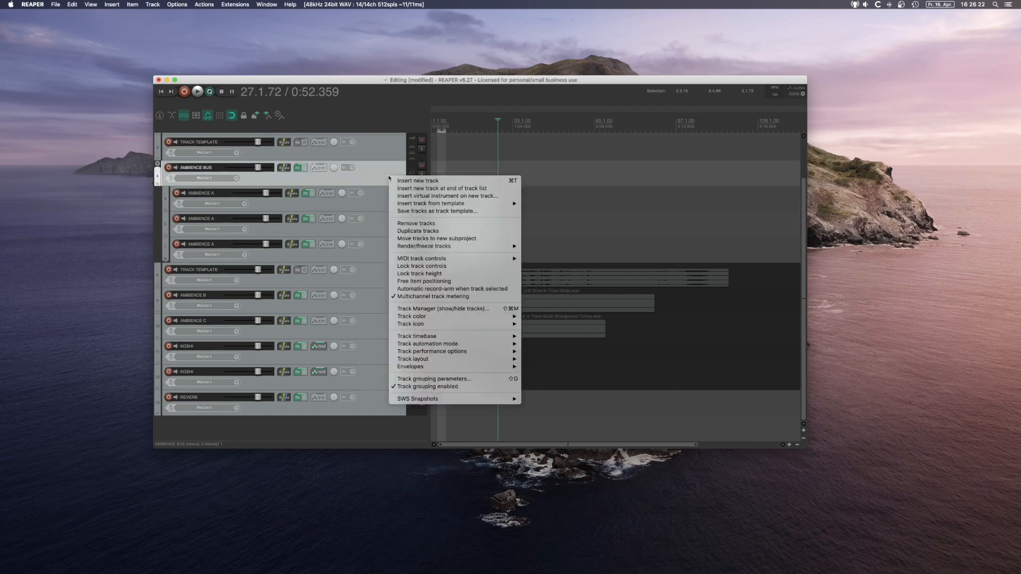
{"action": "left_click", "coordinate": [410, 232]}
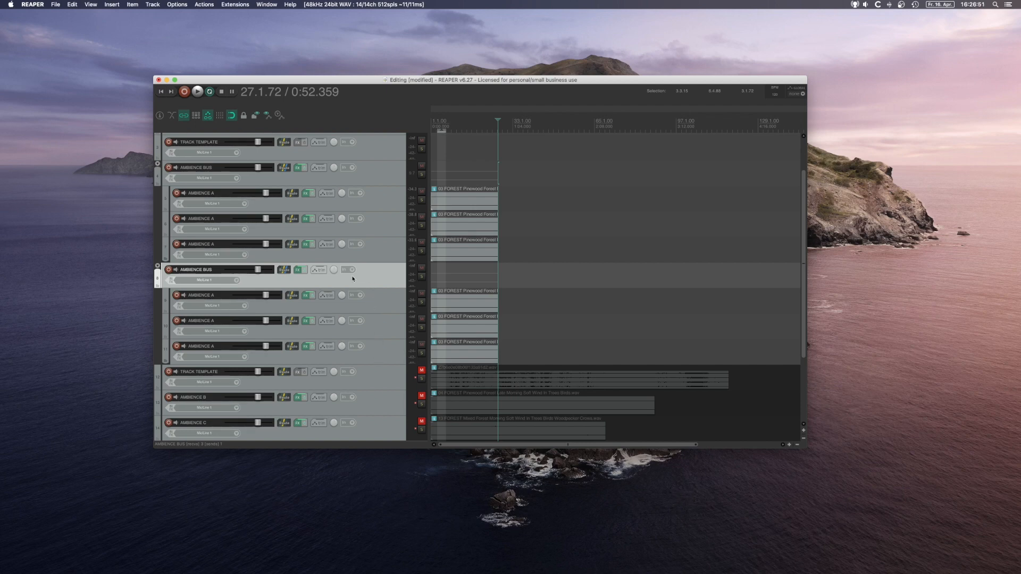
Rename the duplicated folder AMBIENCE BUS B and the original folder AMBIENCE BUS A
{"action": "double_click", "coordinate": [218, 273]}
{"action": "left_click", "coordinate": [218, 273]}
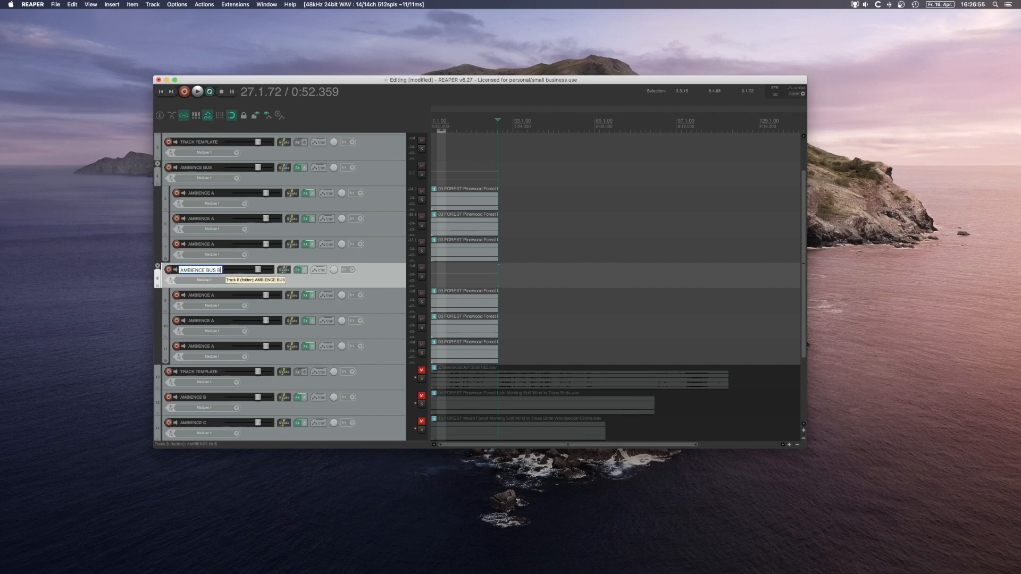
{"action": "key", "text": "Return"}
{"action": "double_click", "coordinate": [216, 165]}
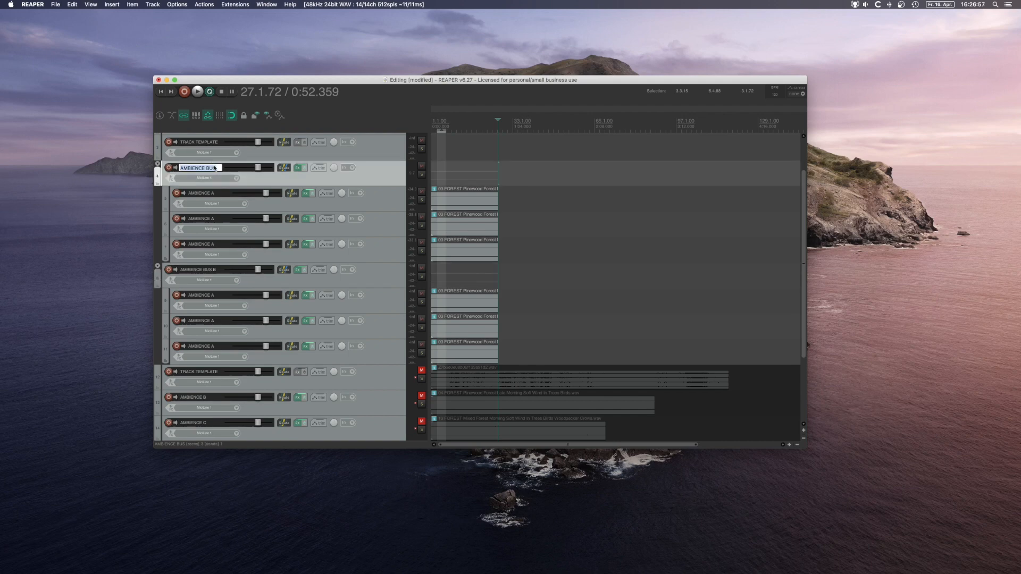
{"action": "left_click", "coordinate": [216, 166]}
{"action": "type", "text": "A"}
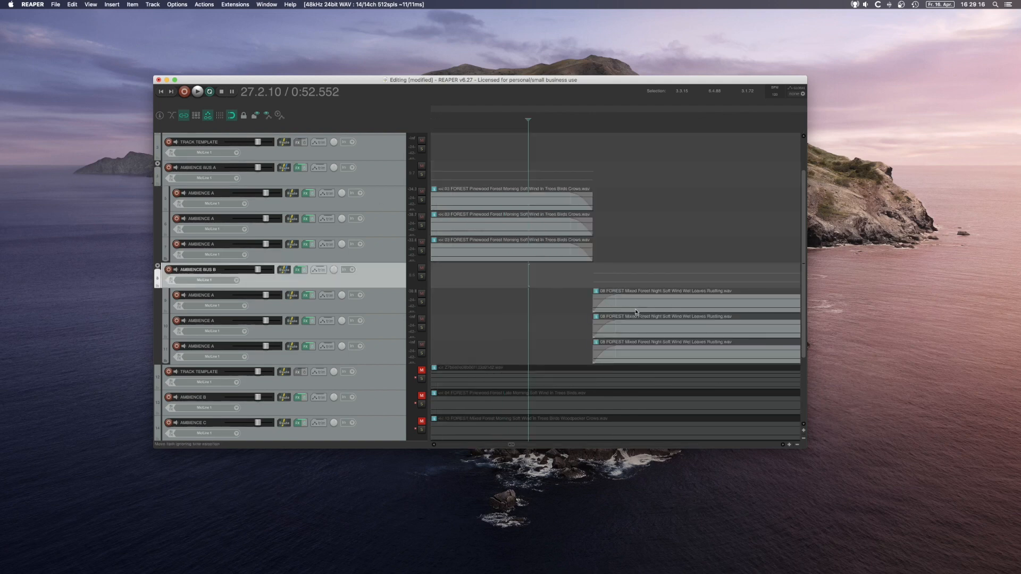
Start the three AMBIENCE BUS B clips earlier so their fade-ins overlap the fade-outs of the AMBIENCE BUS A clips
{"action": "left_click_drag", "start_coordinate": [613, 310], "coordinate": [621, 336]}
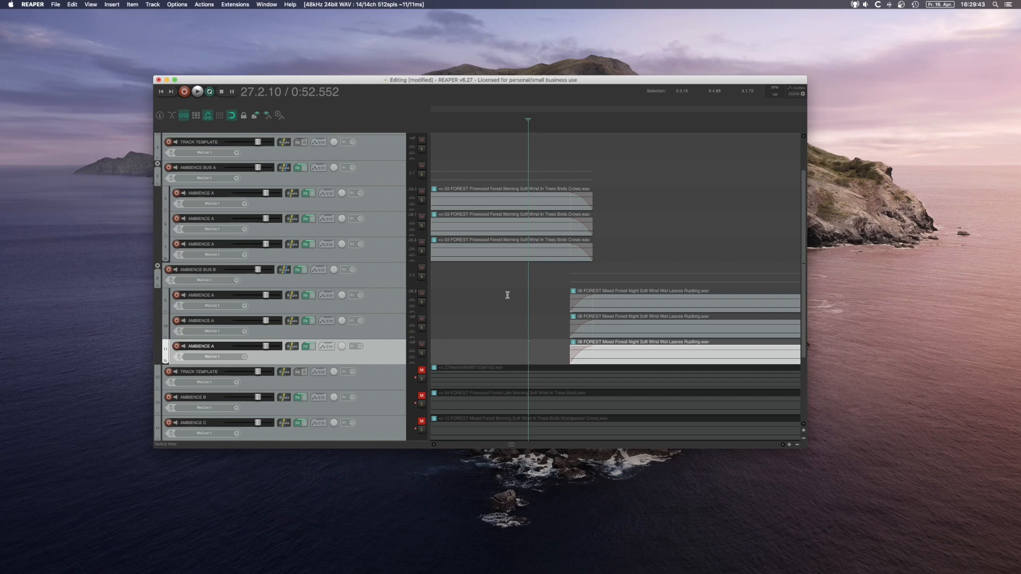
{"action": "scroll", "coordinate": [504, 291], "scroll_direction": "down", "scroll_amount": 1}
{"action": "scroll", "coordinate": [504, 291], "scroll_direction": "up", "scroll_amount": 2}
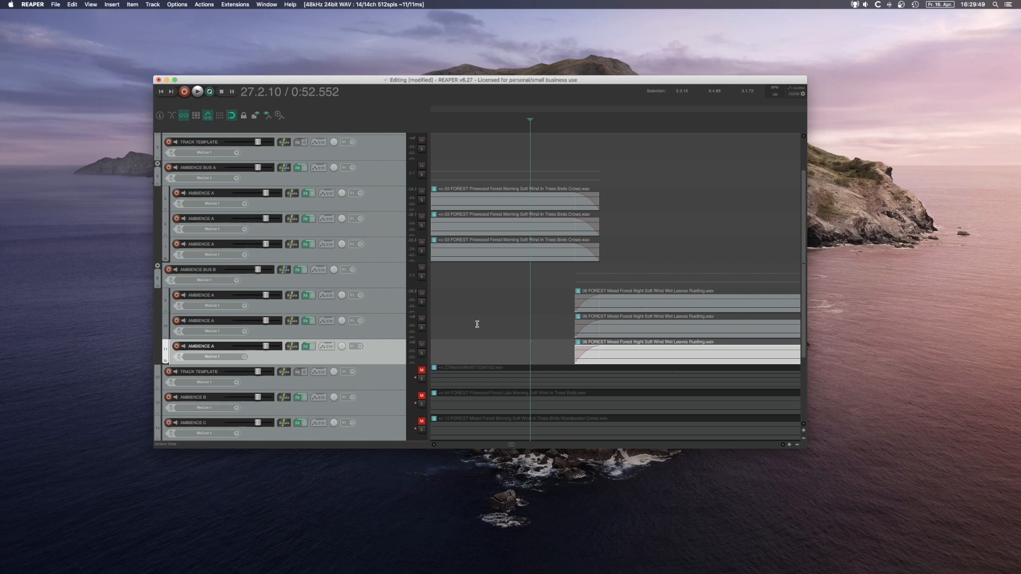
{"action": "scroll", "coordinate": [475, 322], "scroll_direction": "down", "scroll_amount": 5}
{"action": "scroll", "coordinate": [468, 314], "scroll_direction": "down", "scroll_amount": 4}
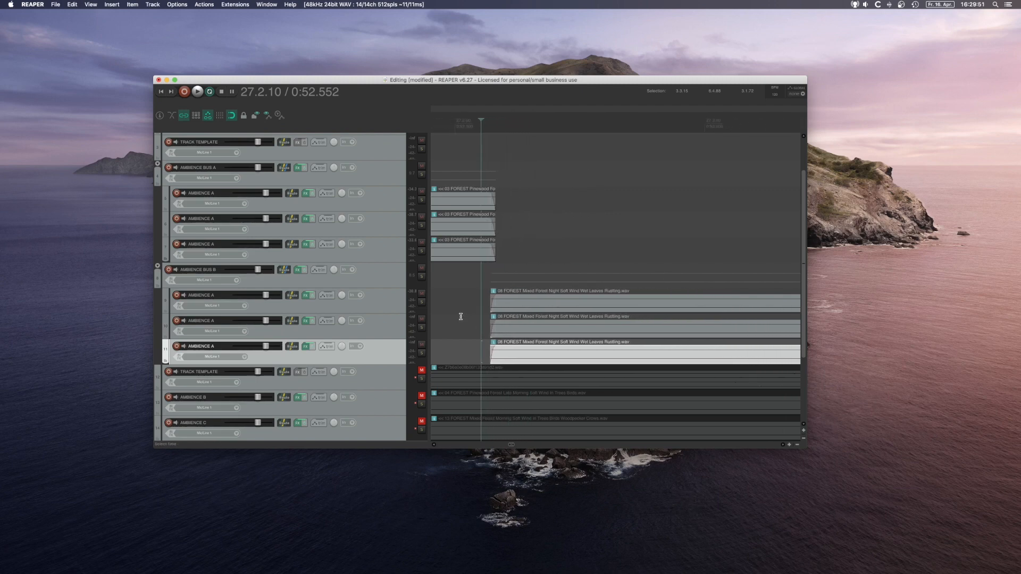
Play back the transition from AMBIENCE BUS A to AMBIENCE BUS B, and place the edit cursor just before it at about 0:50.6
{"action": "left_click", "coordinate": [436, 298]}
{"action": "key", "text": "w"}
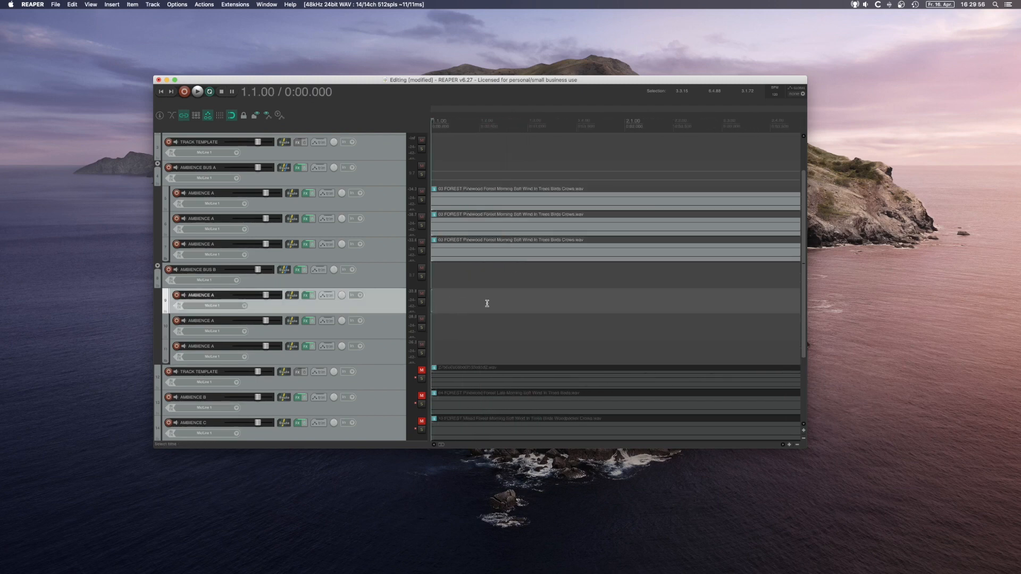
{"action": "key", "text": "r"}
{"action": "key", "text": "r"}
{"action": "scroll", "coordinate": [514, 305], "scroll_direction": "down", "scroll_amount": 3}
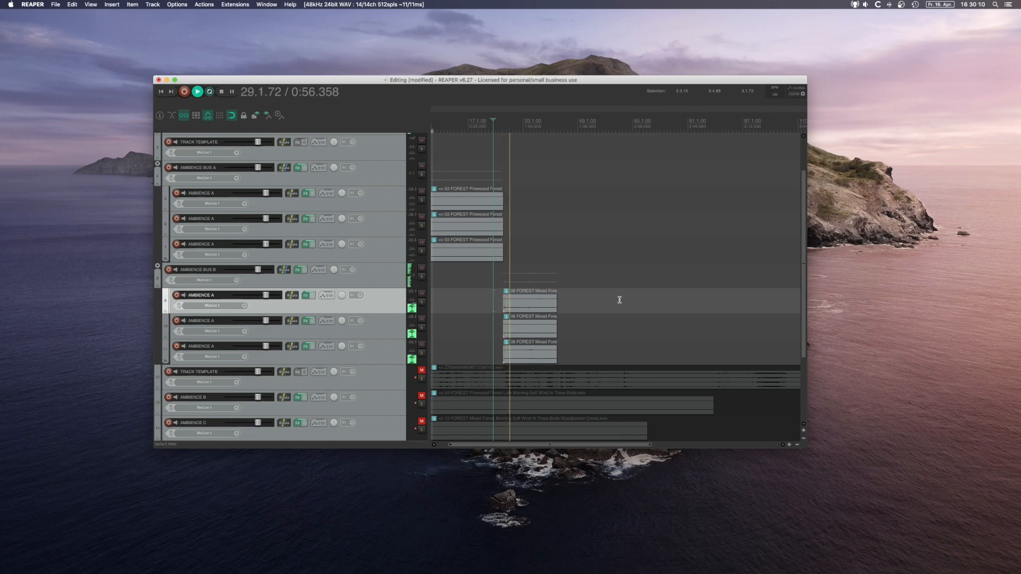
{"action": "key", "text": "space"}
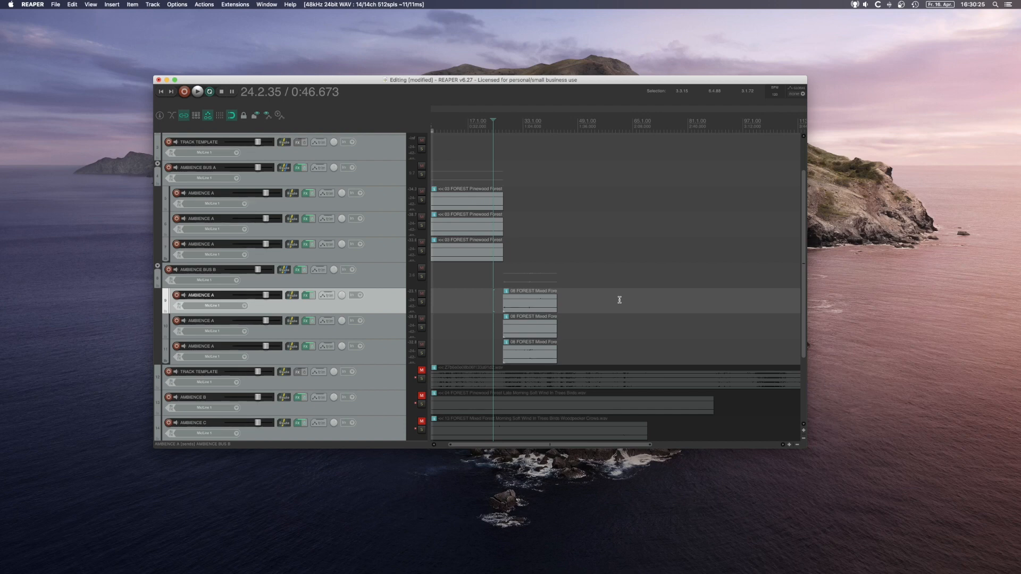
{"action": "left_click", "coordinate": [500, 144]}
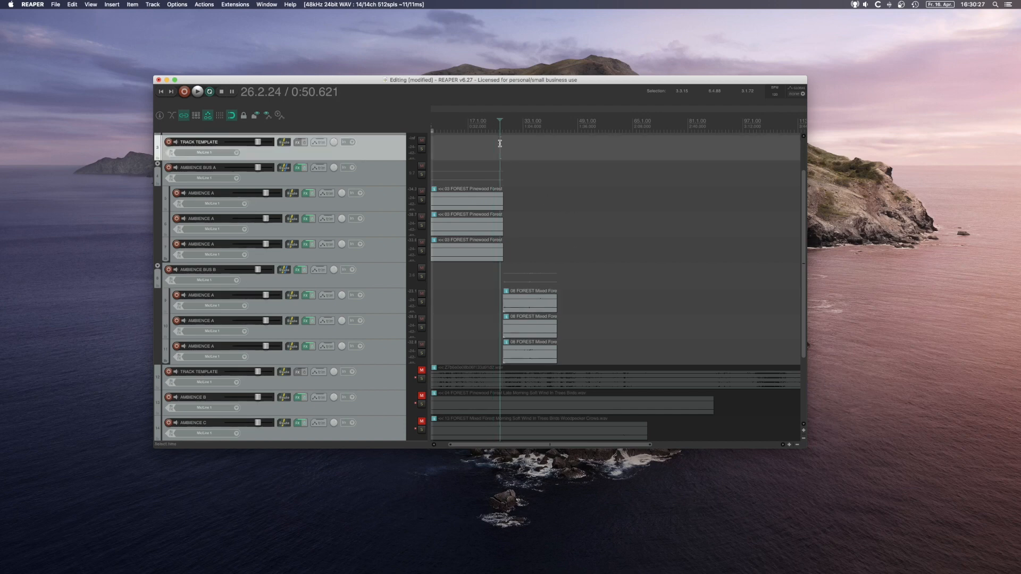
Lengthen the fade-outs at the ends of the three AMBIENCE BUS A clips to about 0.16 s each
{"action": "scroll", "coordinate": [490, 158], "scroll_direction": "up", "scroll_amount": 2}
{"action": "scroll", "coordinate": [491, 158], "scroll_direction": "up", "scroll_amount": 3}
{"action": "left_click", "coordinate": [704, 145]}
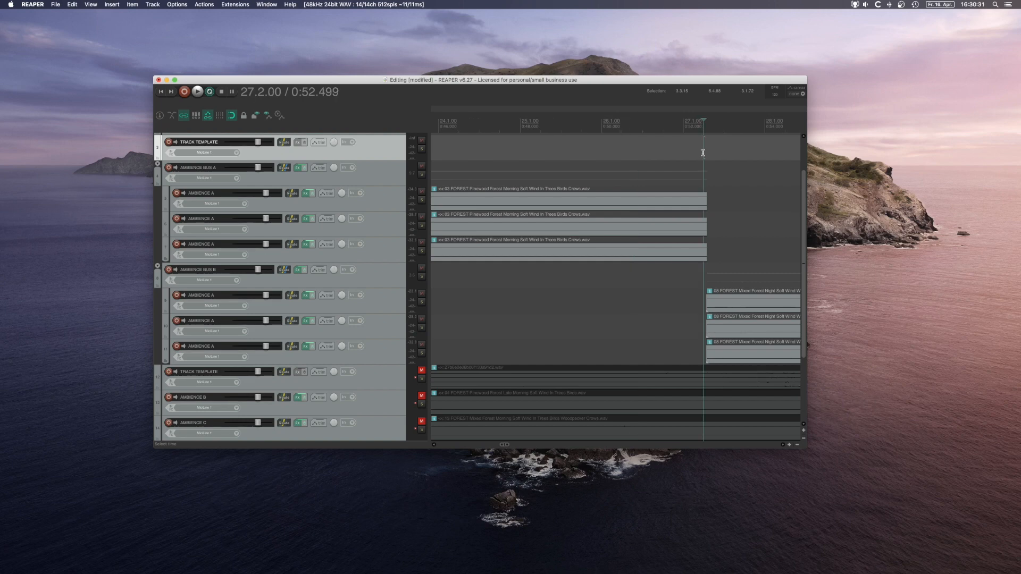
{"action": "scroll", "coordinate": [701, 145], "scroll_direction": "up", "scroll_amount": 3}
{"action": "left_click_drag", "start_coordinate": [777, 199], "coordinate": [701, 198]}
{"action": "left_click_drag", "start_coordinate": [777, 222], "coordinate": [701, 222]}
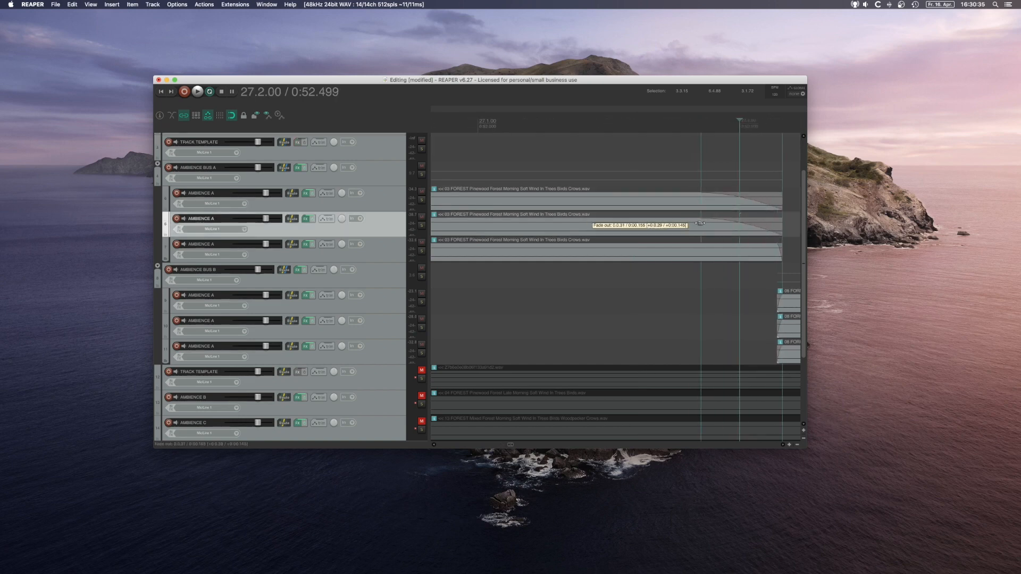
{"action": "left_click_drag", "start_coordinate": [778, 247], "coordinate": [701, 247]}
Start the three AMBIENCE BUS B clips at the beginning of the AMBIENCE BUS A fade-outs and give each a matching fade-in
{"action": "left_click_drag", "start_coordinate": [777, 303], "coordinate": [701, 303]}
{"action": "scroll", "coordinate": [703, 301], "scroll_direction": "right", "scroll_amount": 3}
{"action": "left_click_drag", "start_coordinate": [629, 298], "coordinate": [628, 329]}
{"action": "left_click_drag", "start_coordinate": [629, 325], "coordinate": [708, 325]}
{"action": "left_click_drag", "start_coordinate": [704, 354], "coordinate": [628, 355]}
{"action": "left_click_drag", "start_coordinate": [629, 351], "coordinate": [696, 351]}
{"action": "scroll", "coordinate": [483, 292], "scroll_direction": "down", "scroll_amount": 3}
Play back the crossfade between the two ambience buses from about 0:51.6, and save the project
{"action": "left_click", "coordinate": [483, 291]}
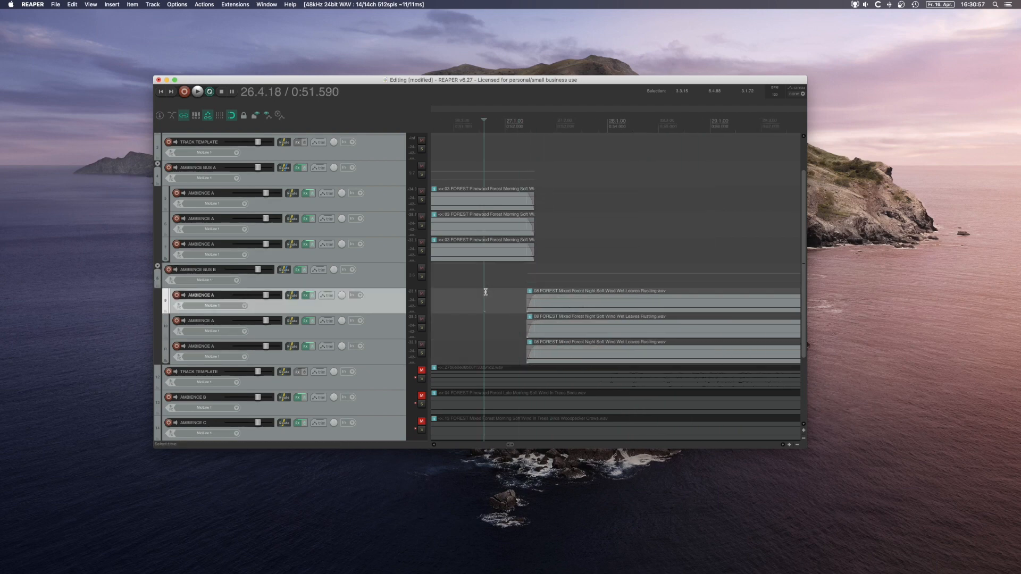
{"action": "key", "text": "space"}
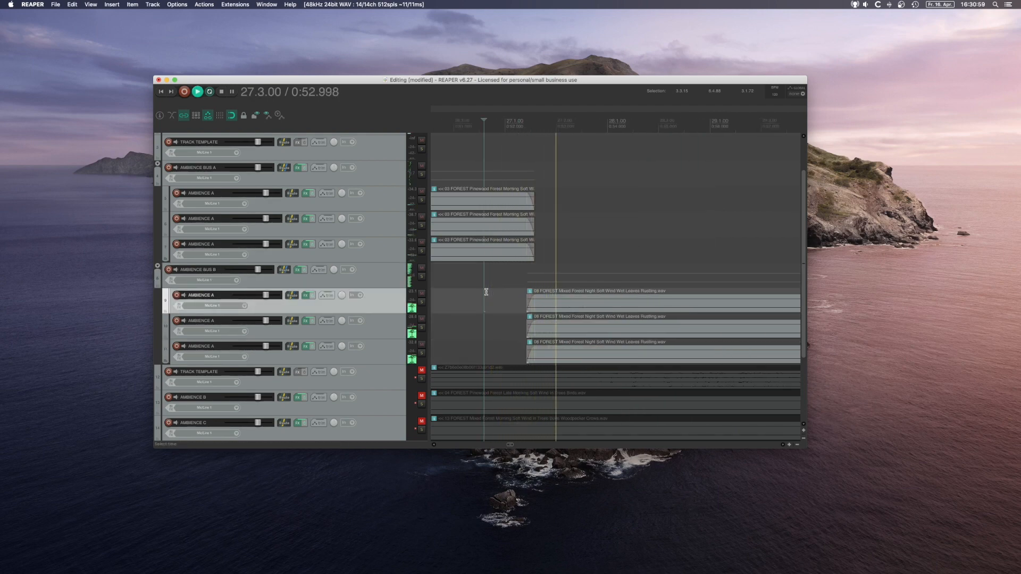
{"action": "key", "text": "space"}
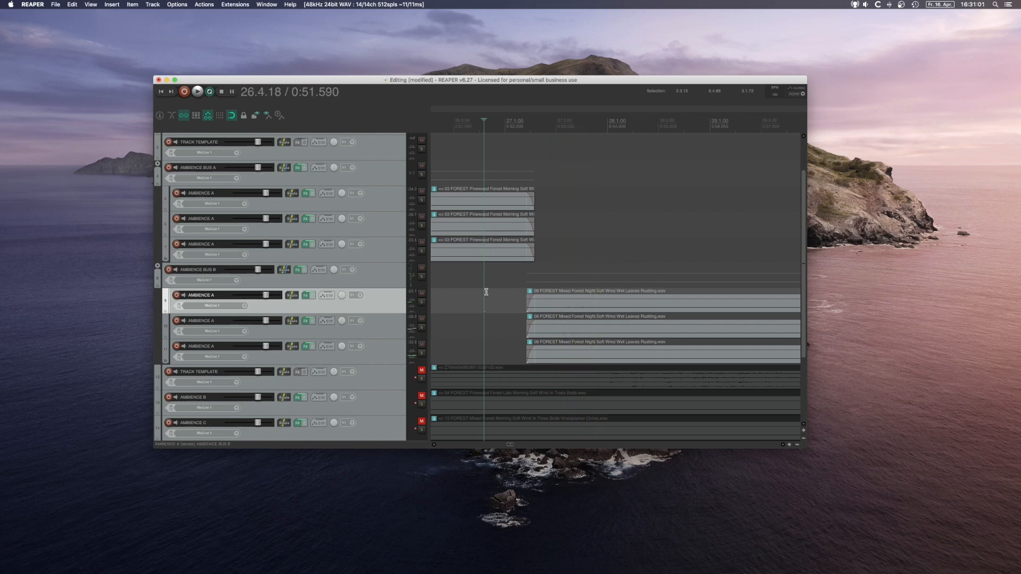
{"action": "scroll", "coordinate": [486, 292], "scroll_direction": "down", "scroll_amount": 8}
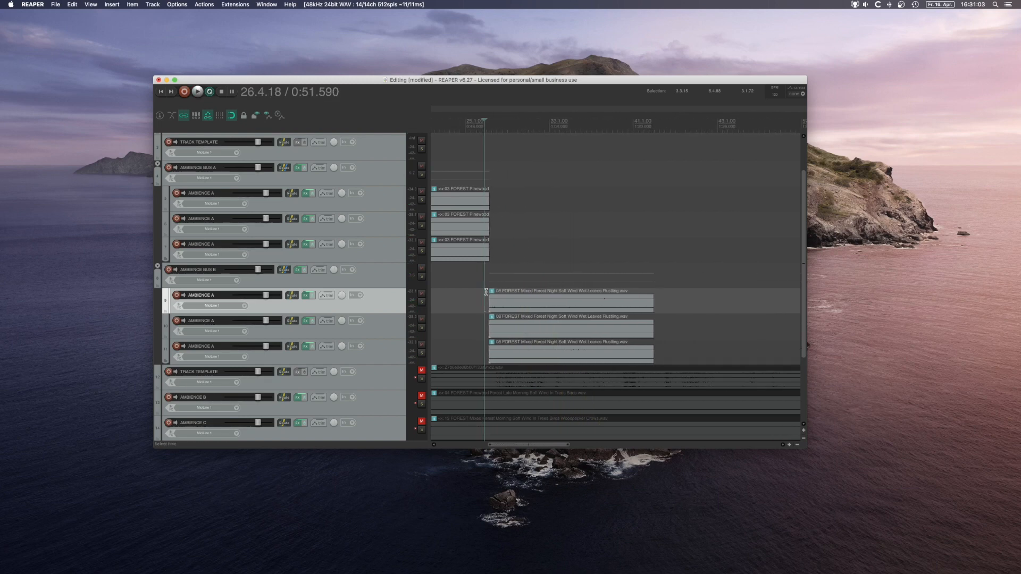
{"action": "key", "text": "super+s"}
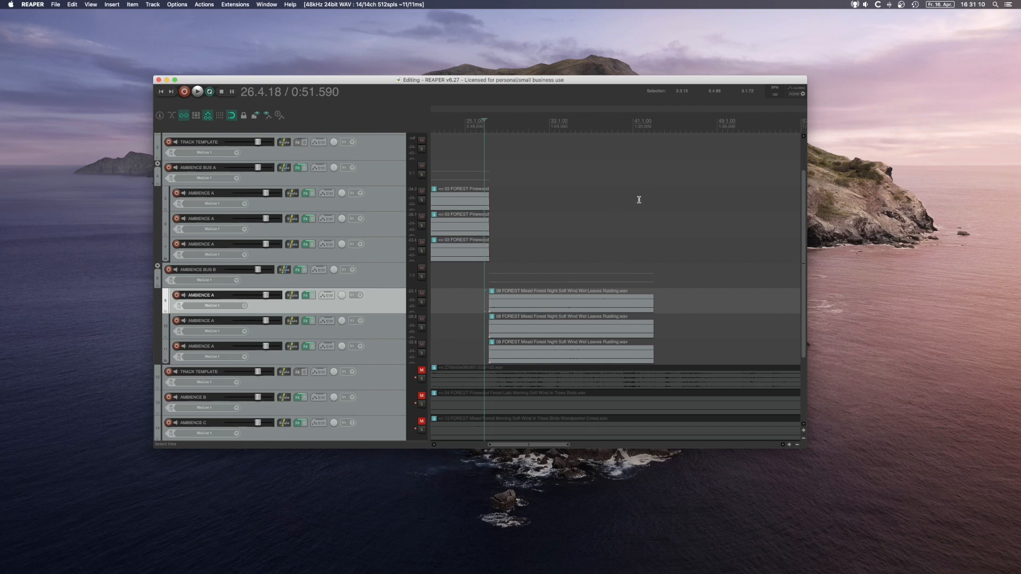
{"action": "scroll", "coordinate": [583, 199], "scroll_direction": "down", "scroll_amount": 3}
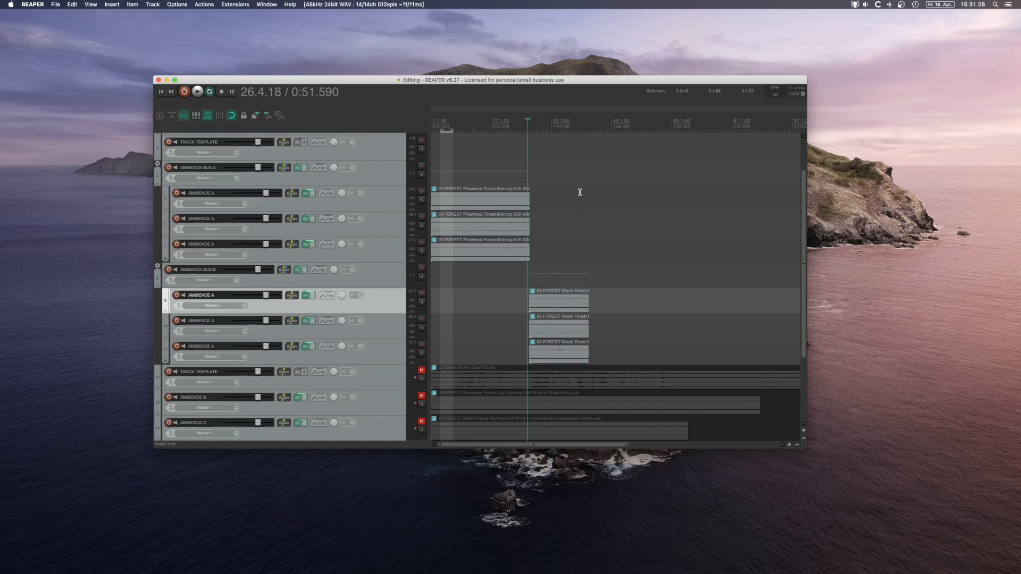
{"action": "left_click_drag", "start_coordinate": [580, 194], "coordinate": [712, 252]}
{"action": "left_click", "coordinate": [541, 195]}
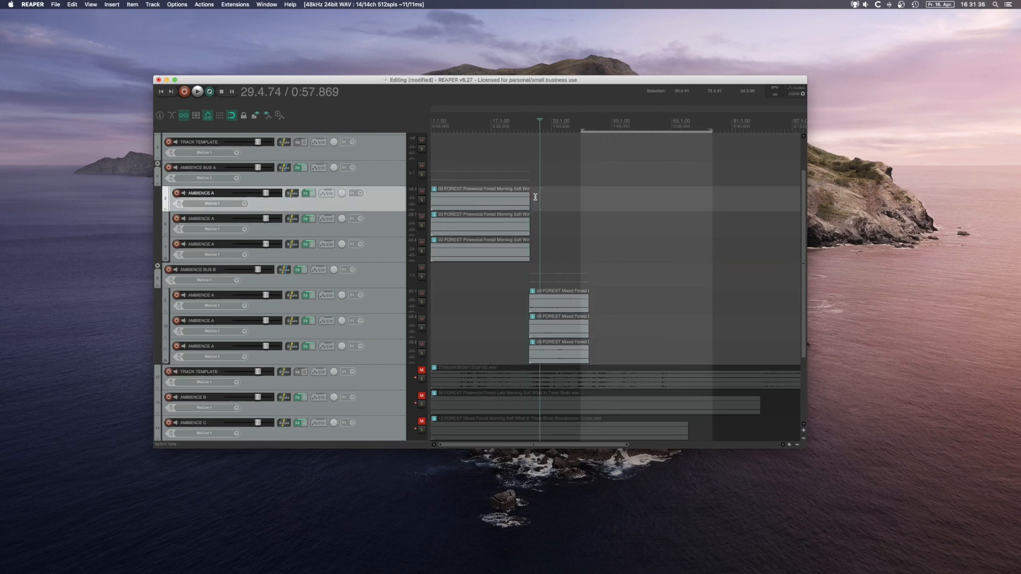
{"action": "left_click", "coordinate": [557, 198]}
{"action": "left_click_drag", "start_coordinate": [579, 198], "coordinate": [660, 251]}
{"action": "left_click_drag", "start_coordinate": [582, 197], "coordinate": [661, 237]}
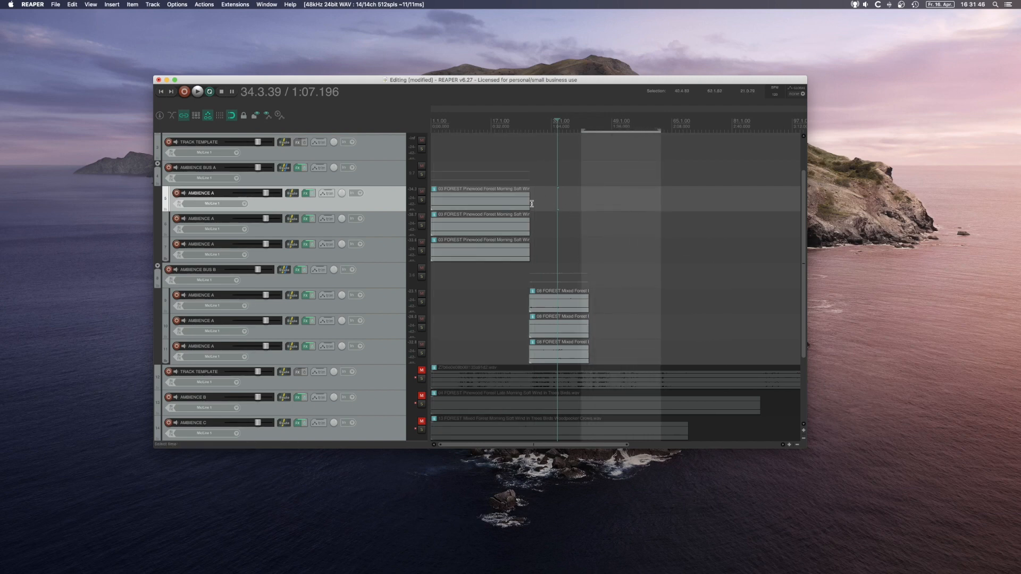
{"action": "left_click_drag", "start_coordinate": [541, 201], "coordinate": [432, 244]}
{"action": "left_click", "coordinate": [535, 198]}
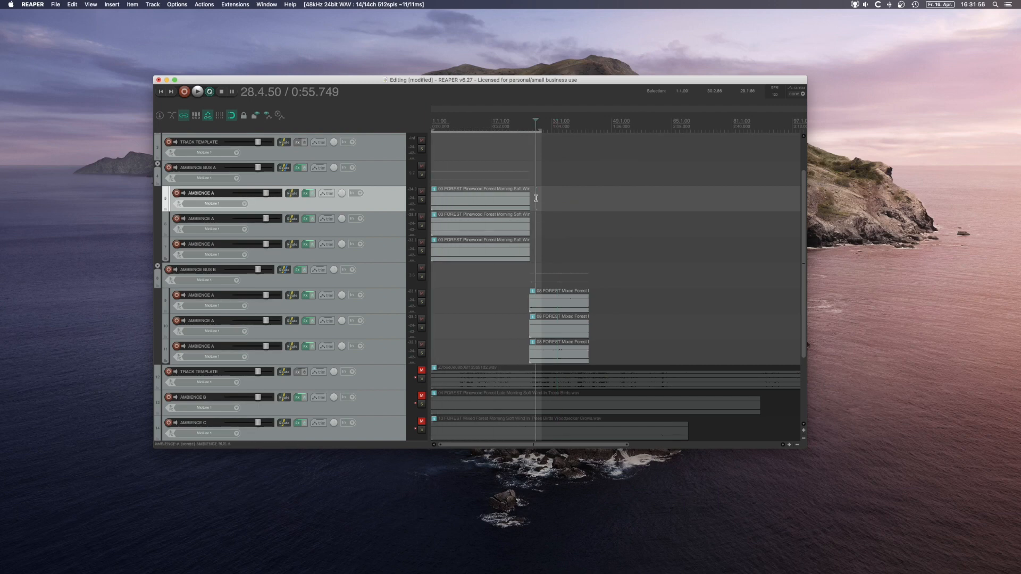
{"action": "left_click_drag", "start_coordinate": [536, 198], "coordinate": [585, 198]}
Make a time selection from about bar 27 to bar 41, after the AMBIENCE BUS A clips, and save the project
{"action": "left_click", "coordinate": [585, 197]}
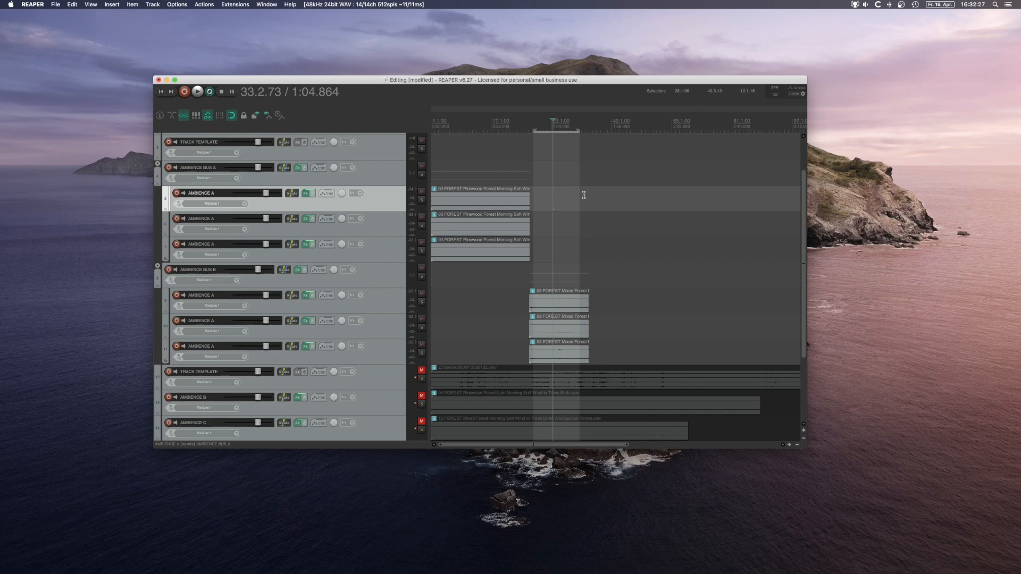
{"action": "left_click_drag", "start_coordinate": [584, 195], "coordinate": [532, 246]}
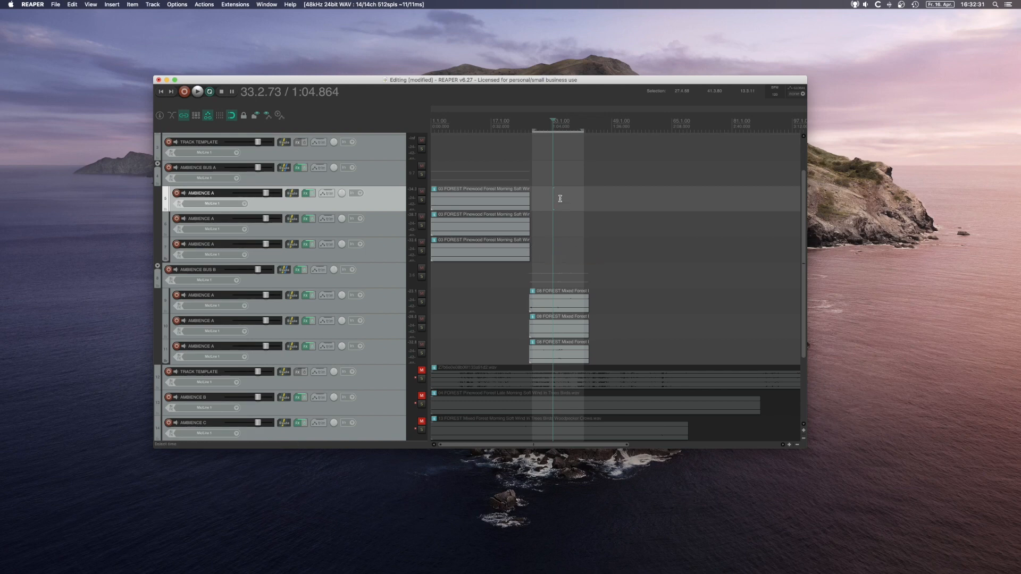
{"action": "key", "text": "super+s"}
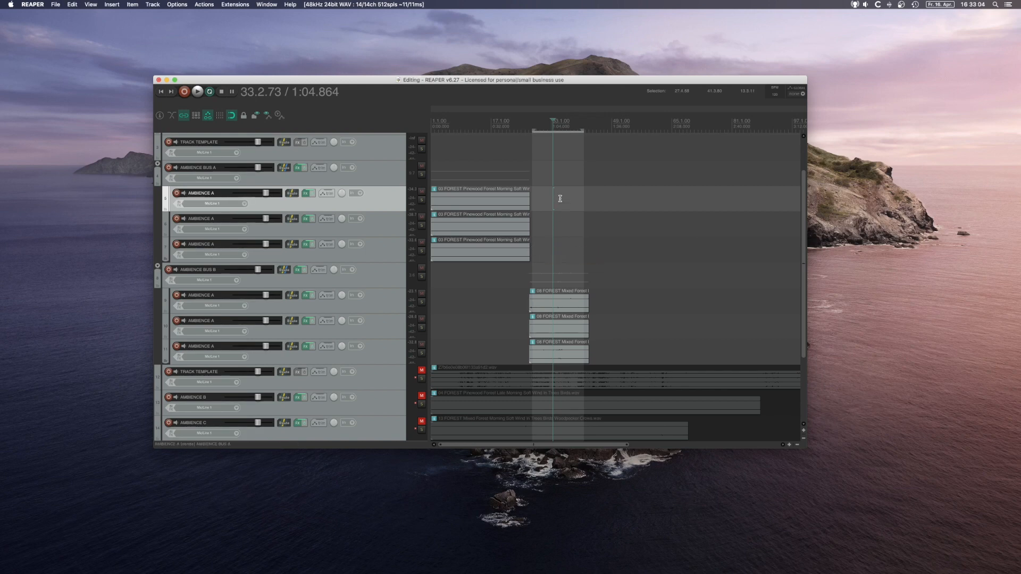